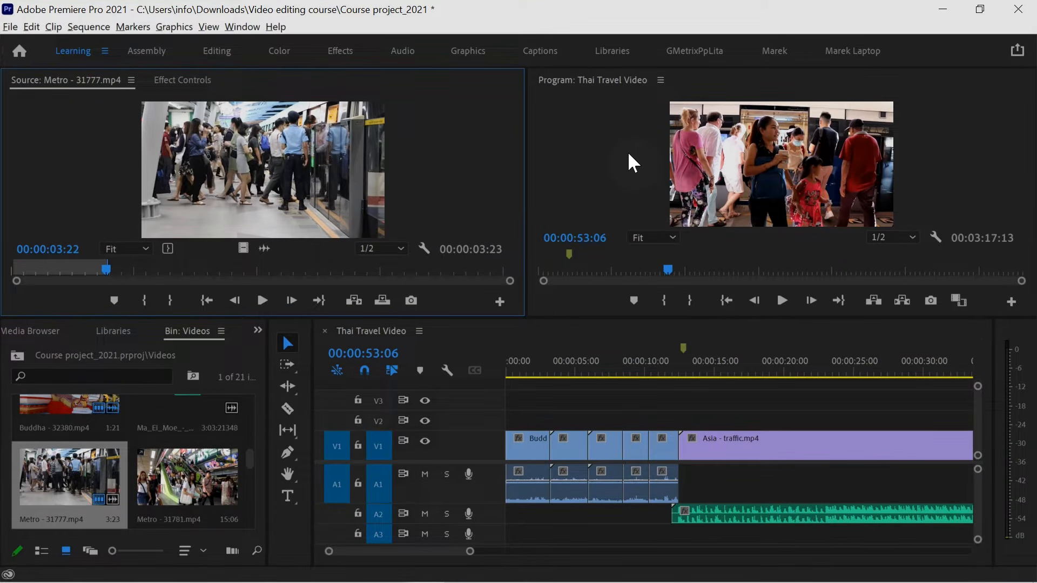
Step: Select the third V1 clip, Asia - traffic.mp4, the A2 music clip and Buddha - 32378.mp4 one at a time with the Selection tool, and deselect
click(289, 343)
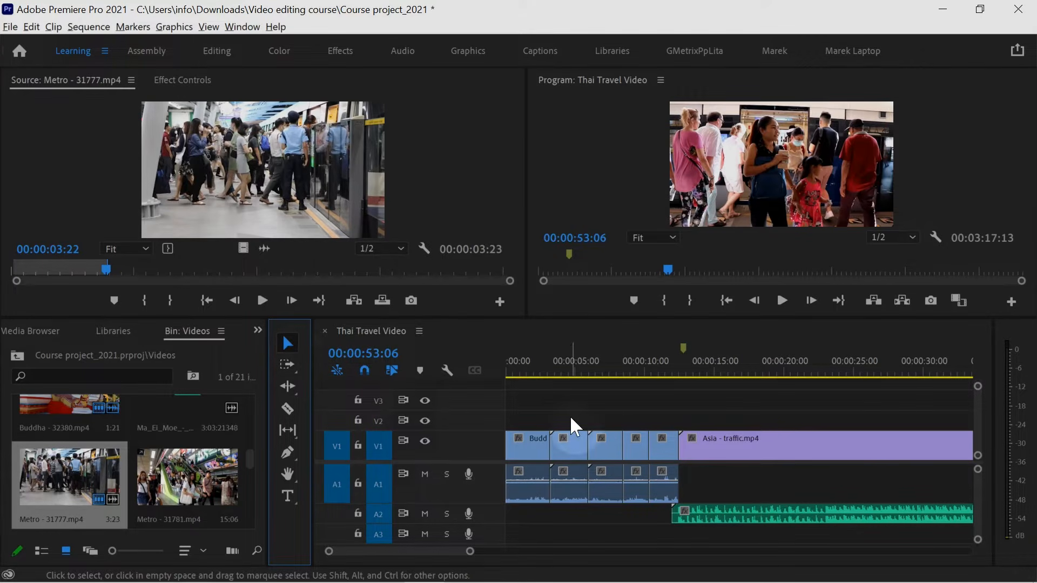
click(615, 447)
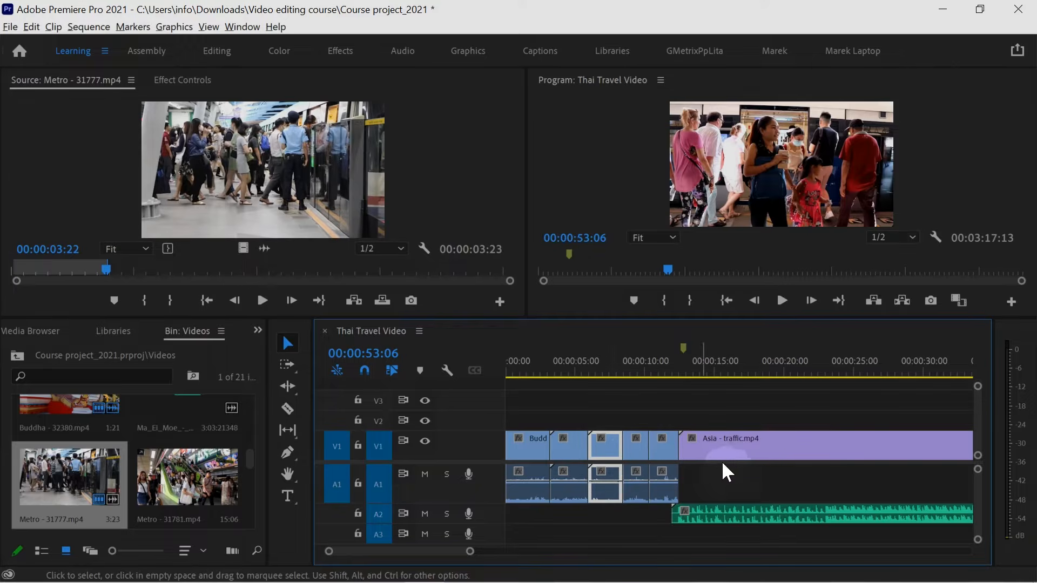
click(745, 448)
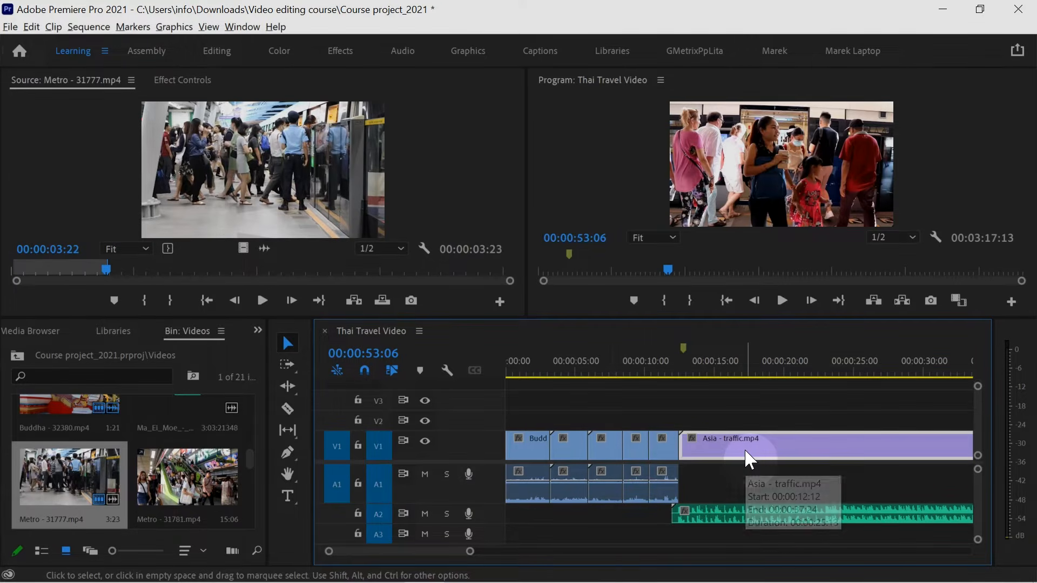
click(710, 518)
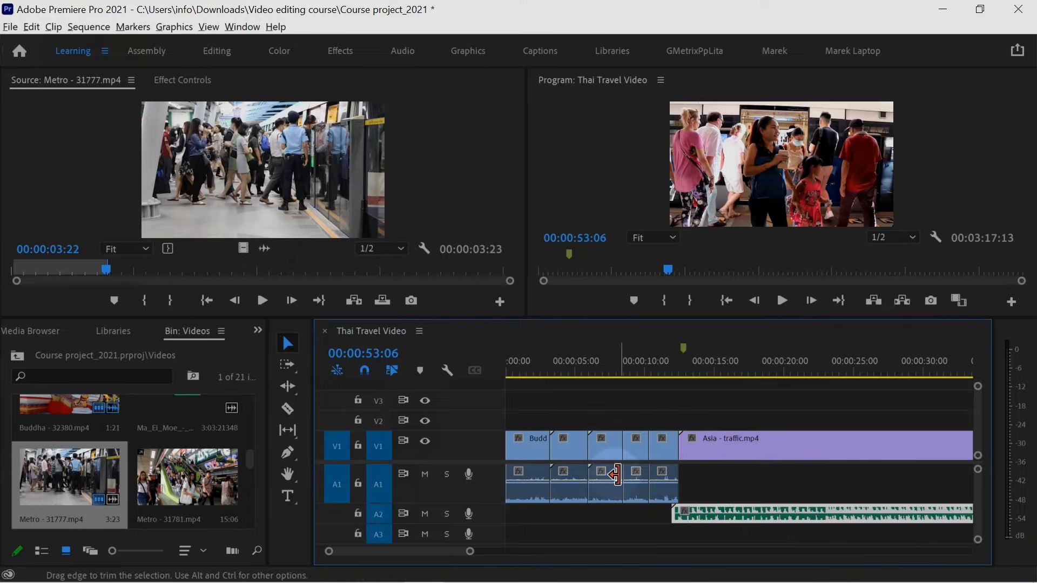
click(569, 452)
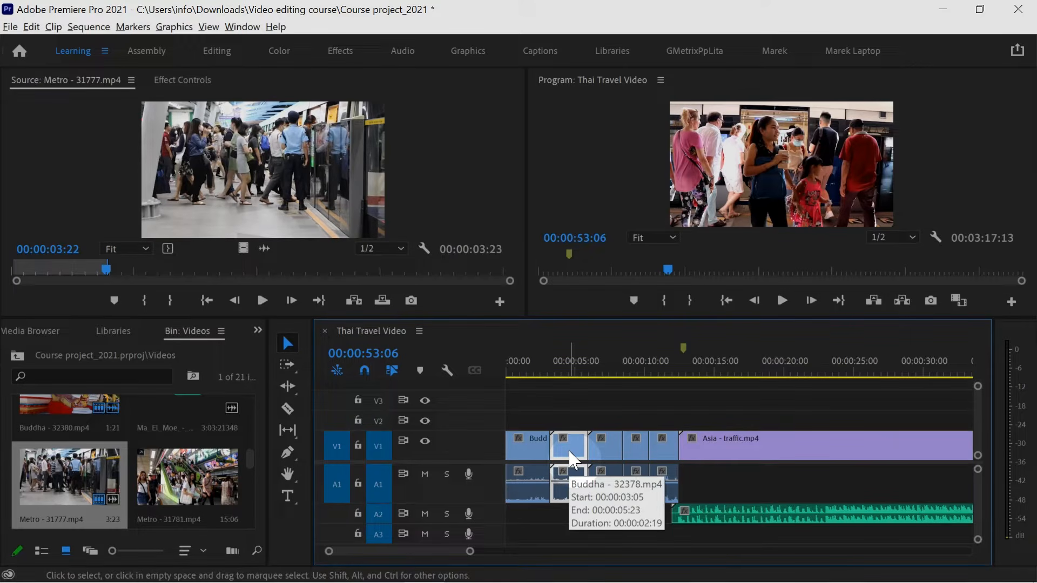
click(648, 397)
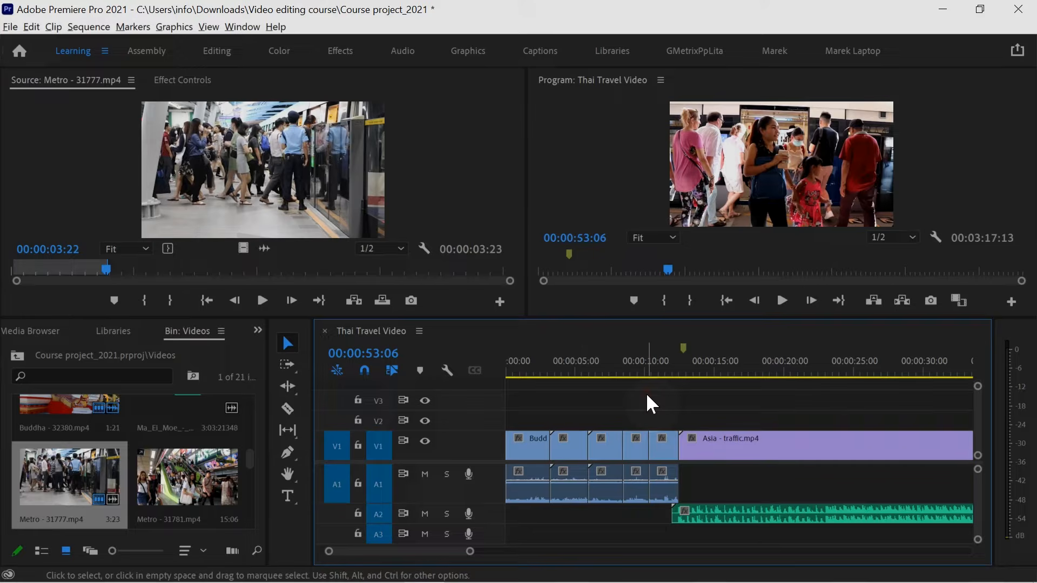
Step: Select the video and audio parts of the second and third clips independently of each other, and clear the selection
click(605, 446)
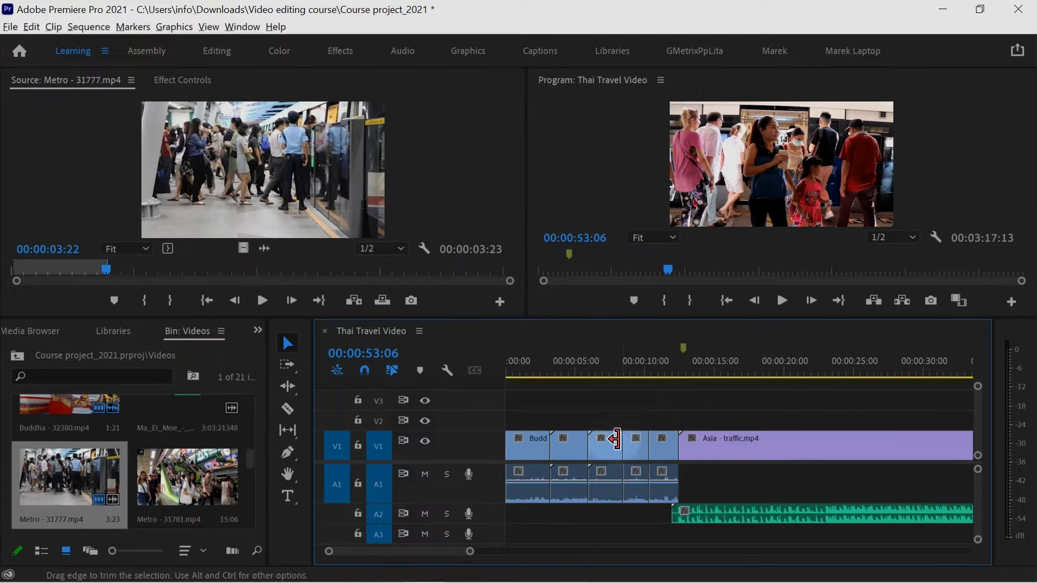
click(607, 486)
click(577, 489)
click(570, 443)
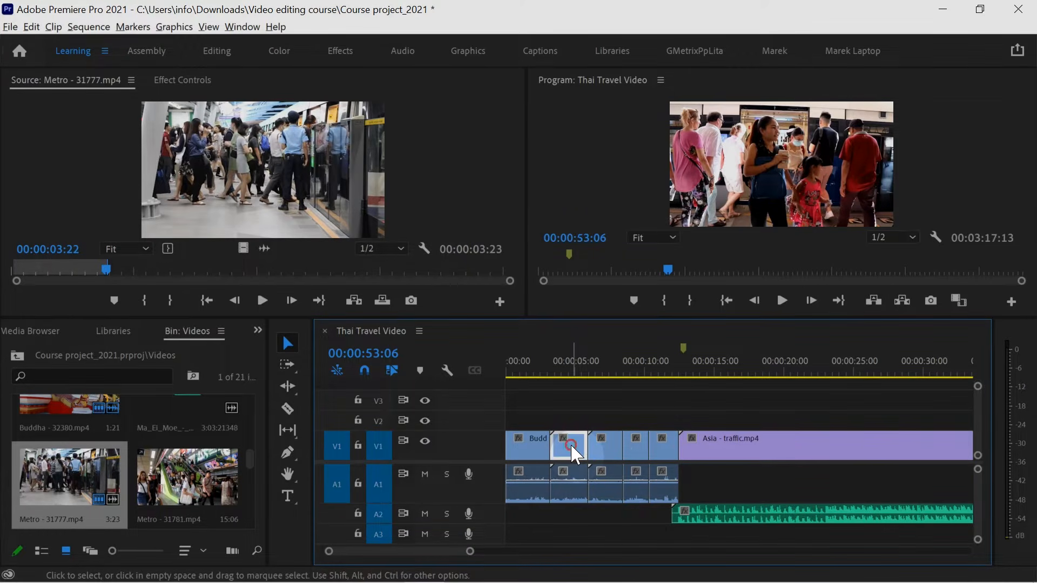
click(606, 400)
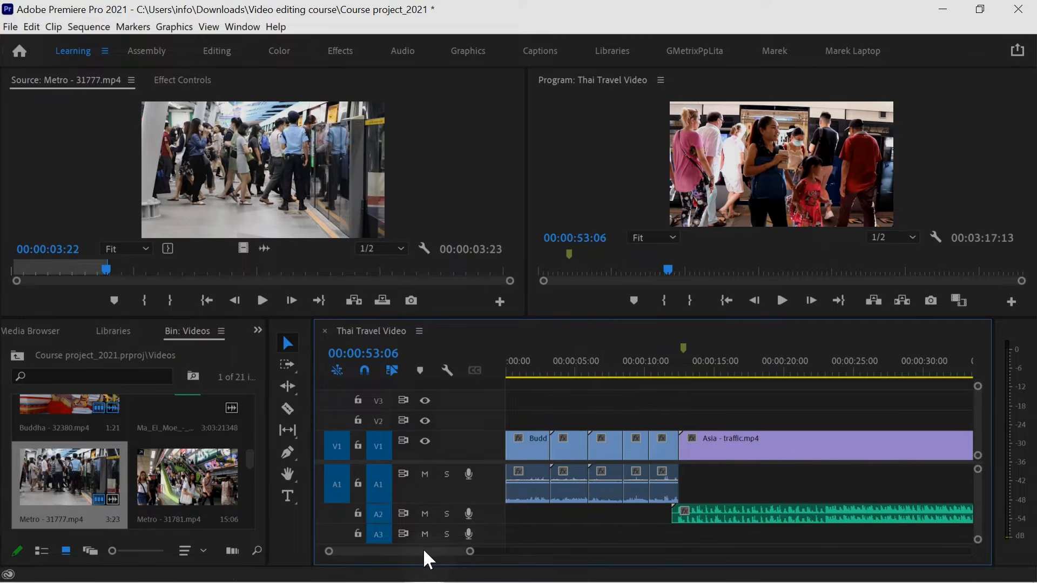
Step: Move the playhead to 00:00:36:18 near the end of Asia - traffic.mp4 and mute audio track A2
scroll(427, 550, down, 5)
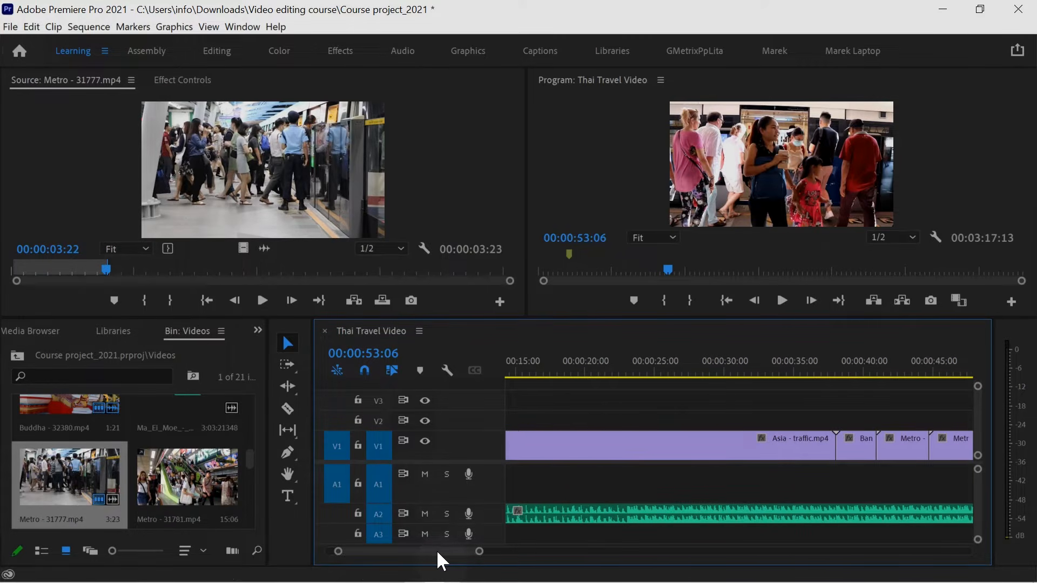
scroll(436, 550, up, 3)
click(634, 363)
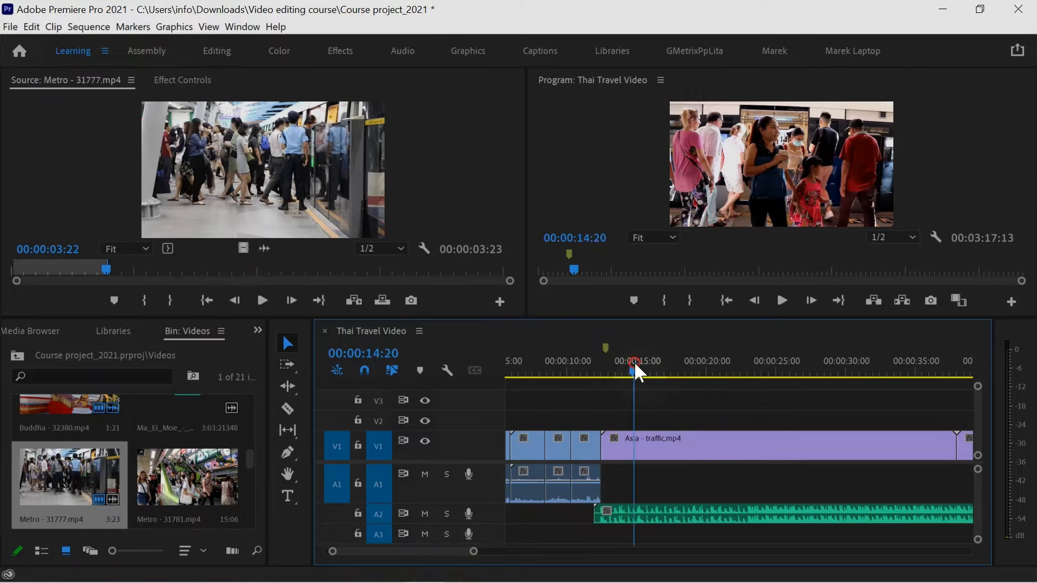
drag(634, 362, 940, 387)
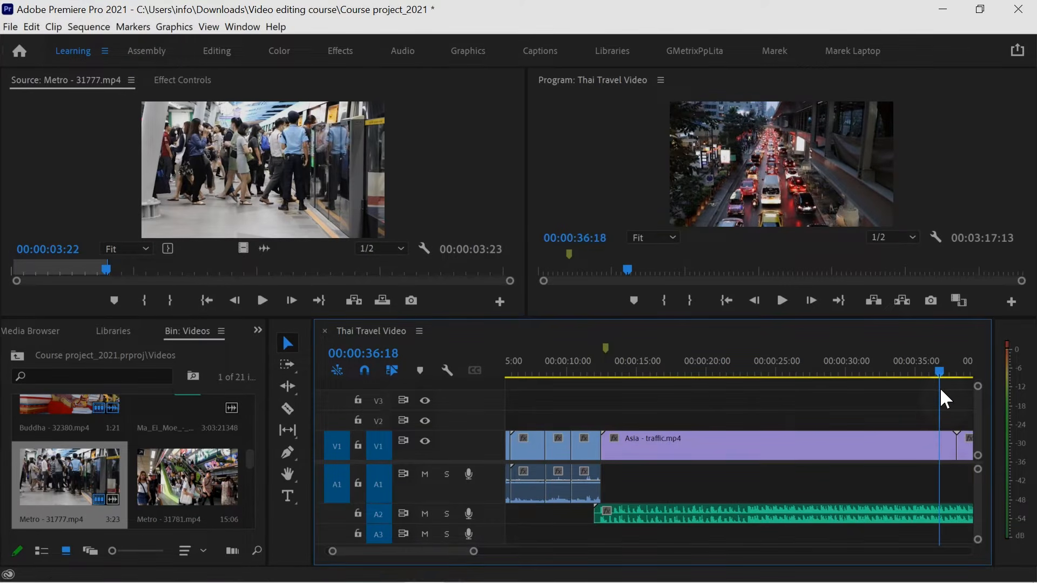
click(425, 513)
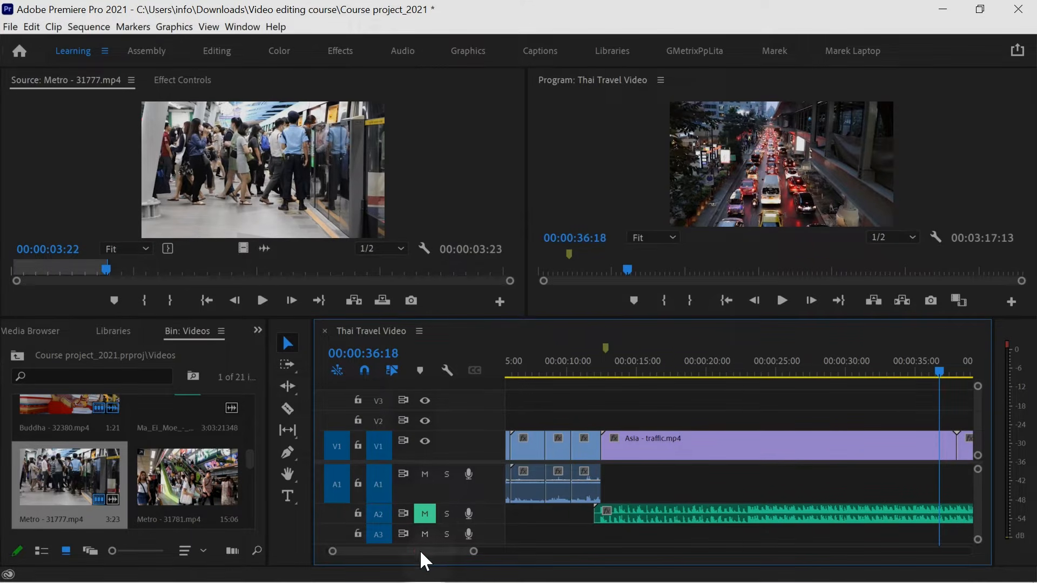
Step: Trim the end of Asia - traffic.mp4 back to the playhead and ripple delete the gap before the following clip
drag(420, 550, 425, 550)
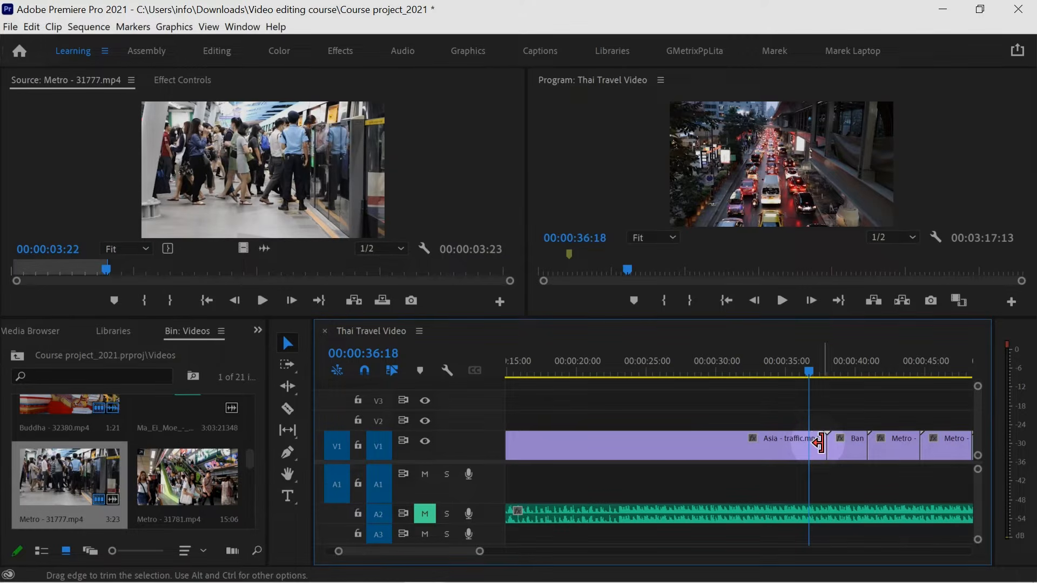
drag(821, 443, 803, 444)
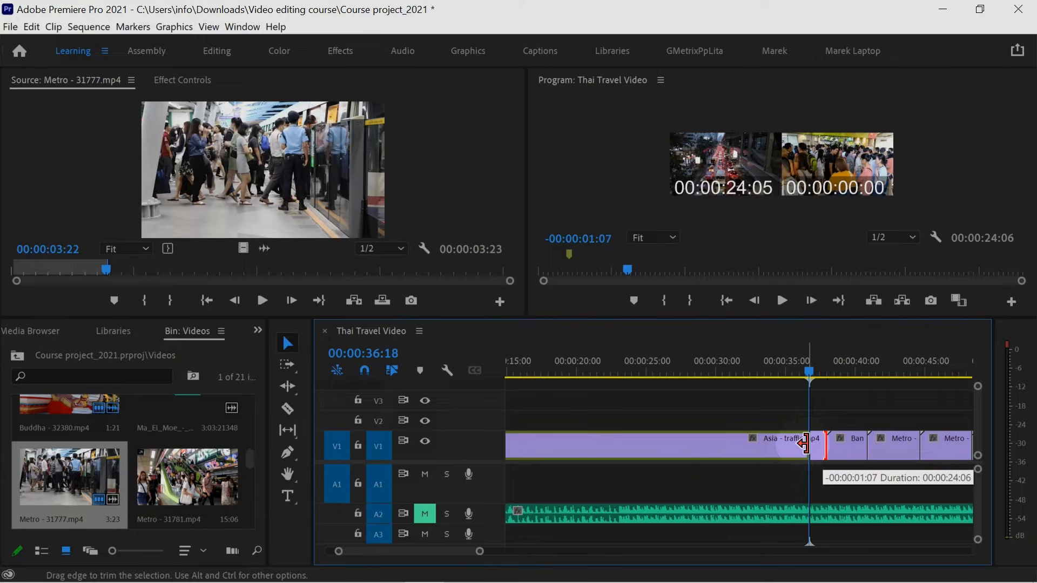
drag(804, 444, 804, 444)
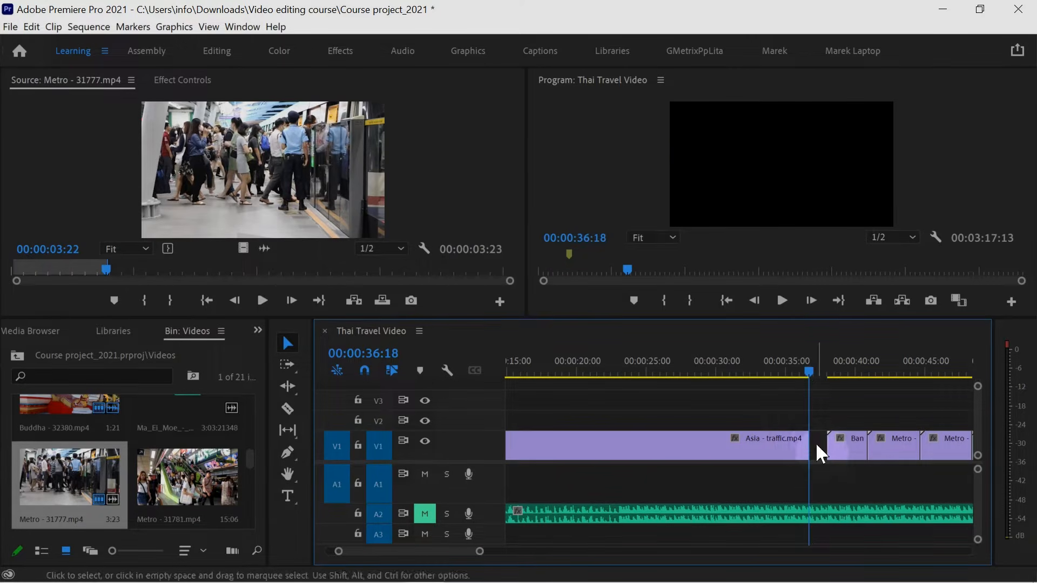
right_click(817, 446)
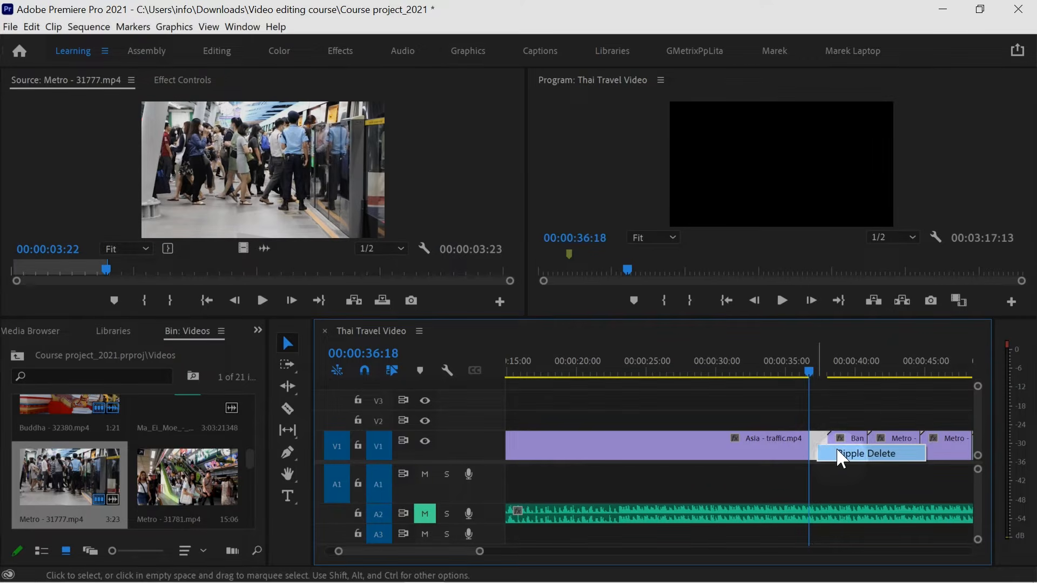
click(841, 455)
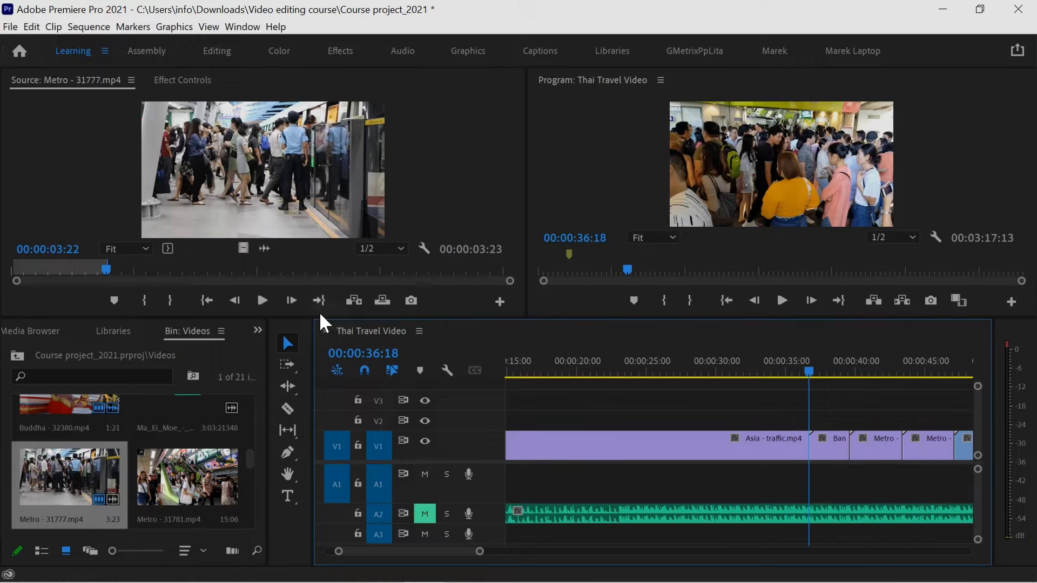
Step: Select every clip on all tracks from the first Buddha clip onward with the Track Select Forward tool
click(290, 369)
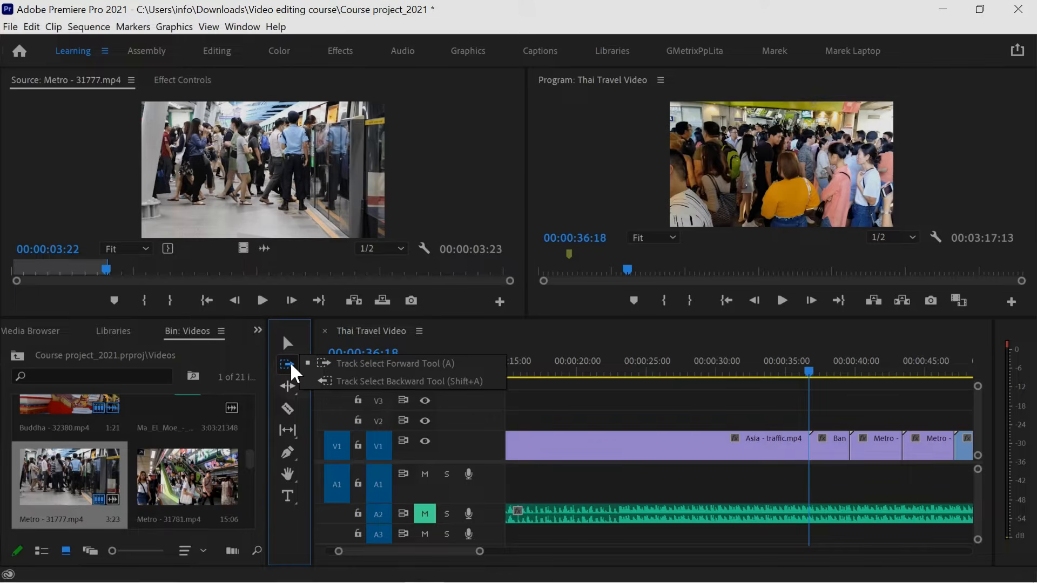
click(342, 363)
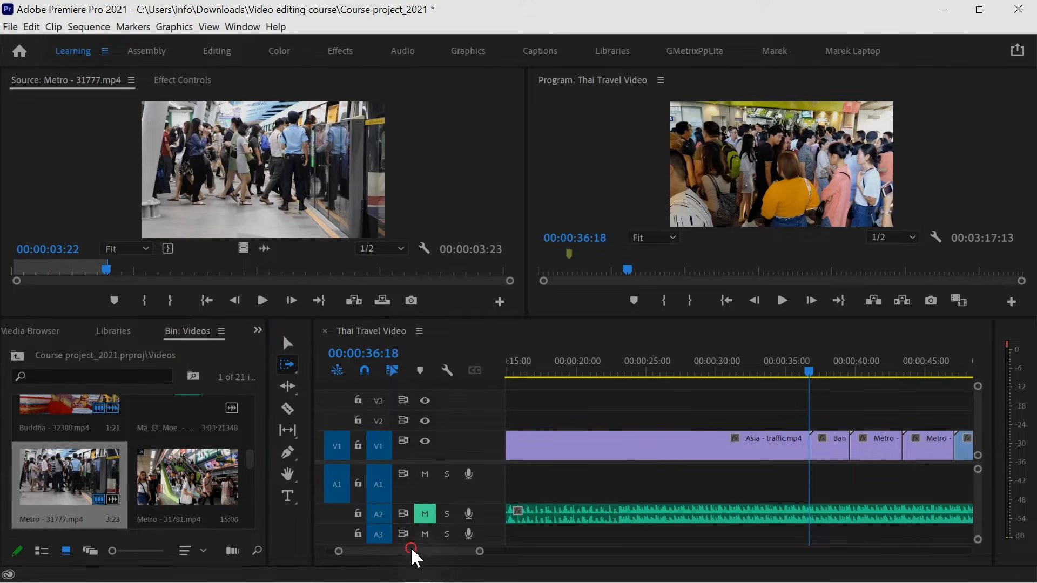
mouse_move(410, 546)
mouse_down()
mouse_move(381, 550)
mouse_move(439, 556)
mouse_move(401, 555)
mouse_up()
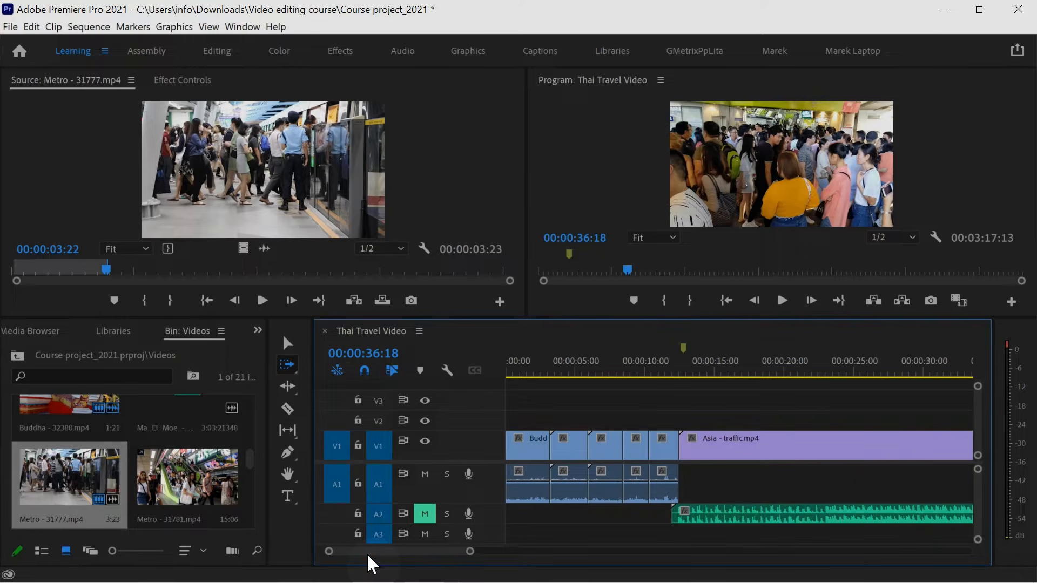
click(288, 365)
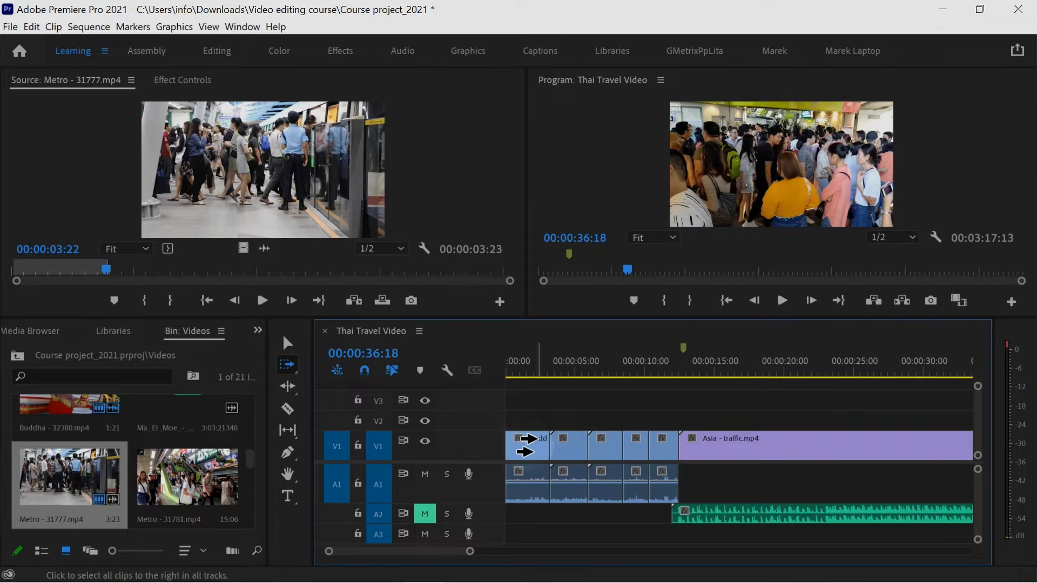
click(526, 445)
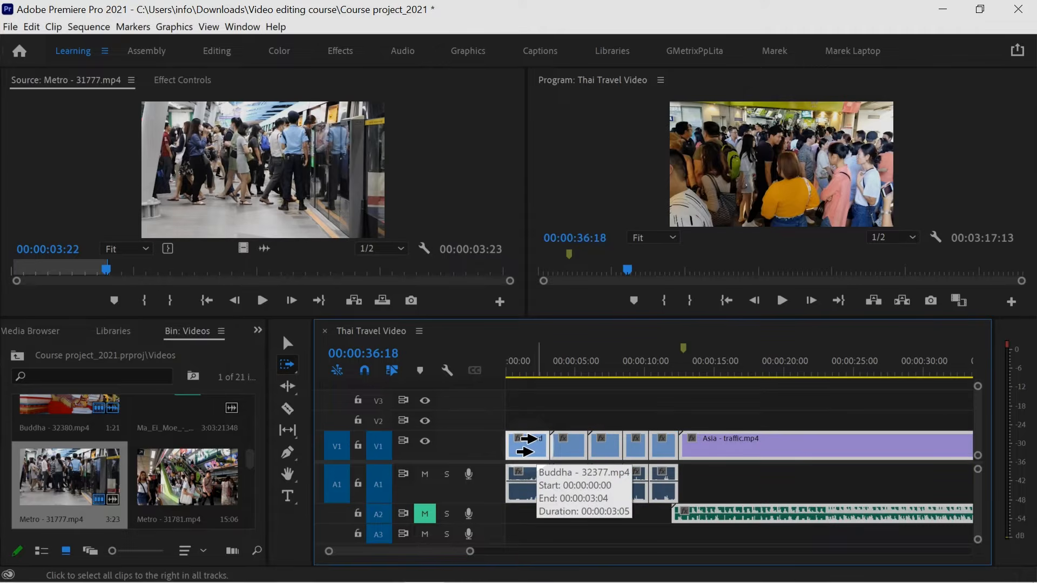
mouse_move(398, 550)
mouse_down()
mouse_move(465, 553)
mouse_move(378, 551)
mouse_up()
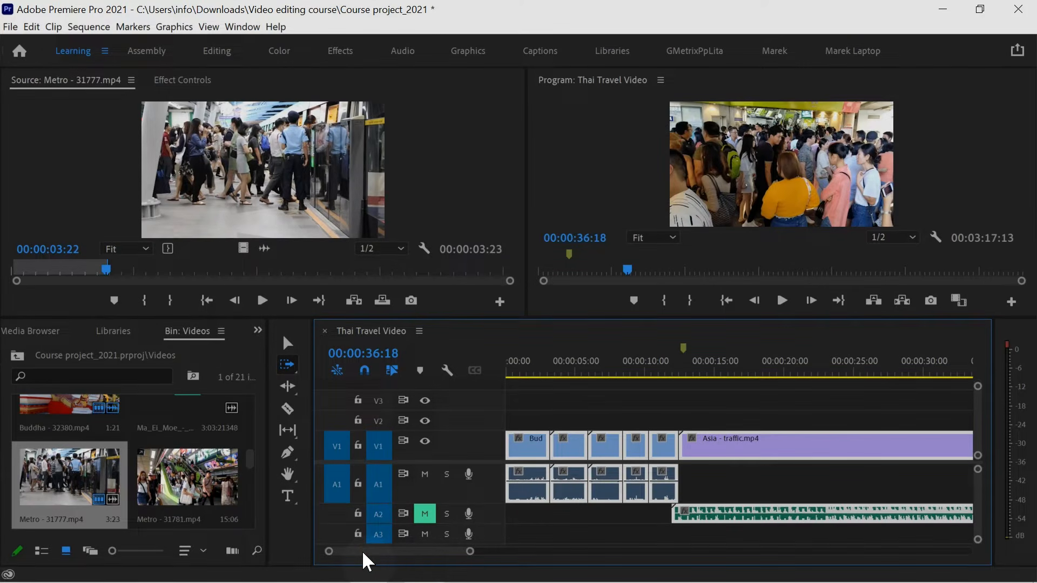
Step: Select all clips from the third V1 clip onward, and clear the selection with the Selection tool
click(591, 405)
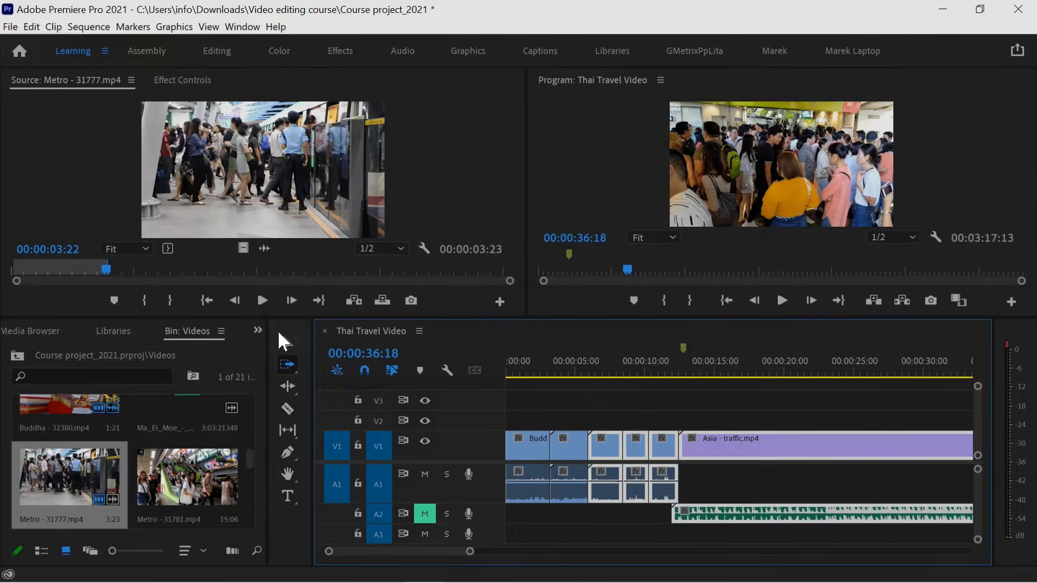
click(286, 342)
click(571, 398)
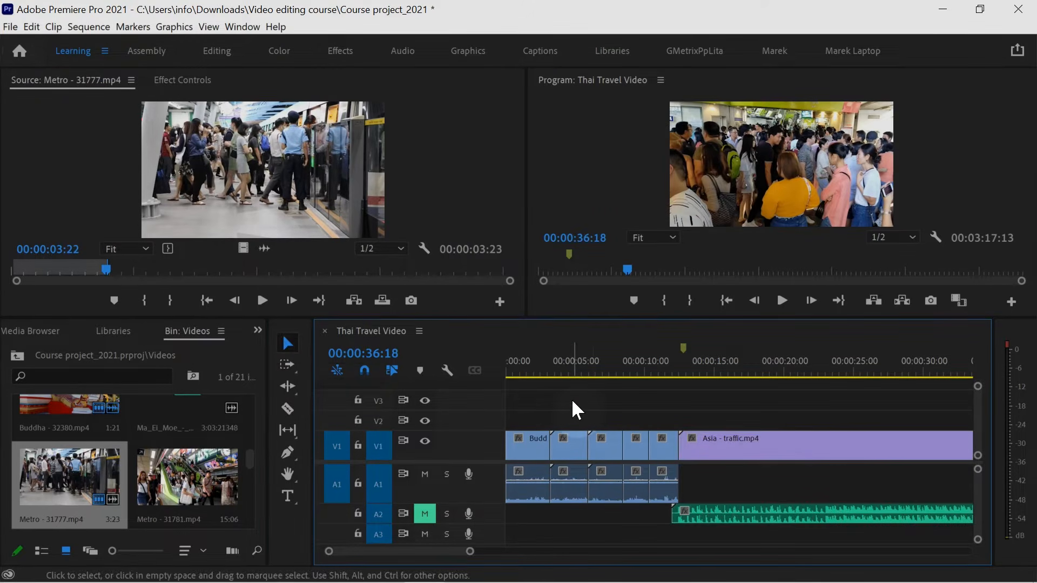
Step: Select all clips on all tracks backward from the end of the A2 music clip with the Track Select Backward tool
click(288, 360)
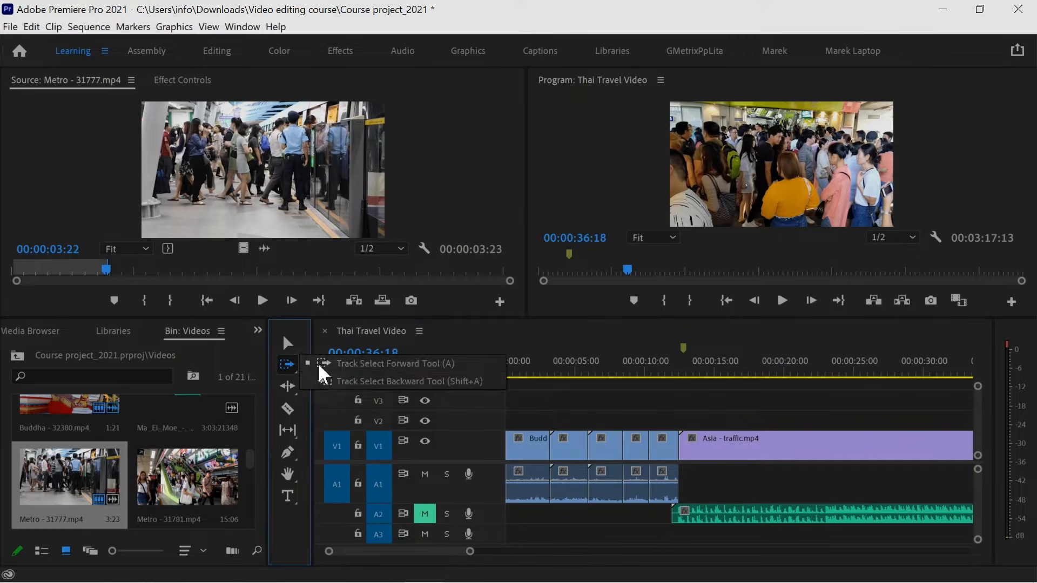
click(351, 381)
drag(353, 547, 478, 577)
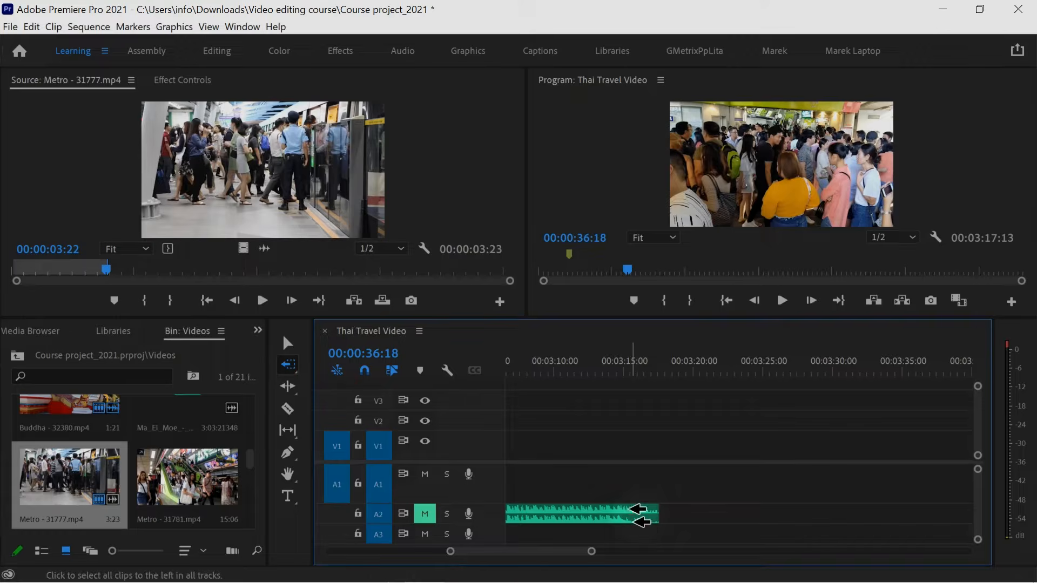
click(635, 513)
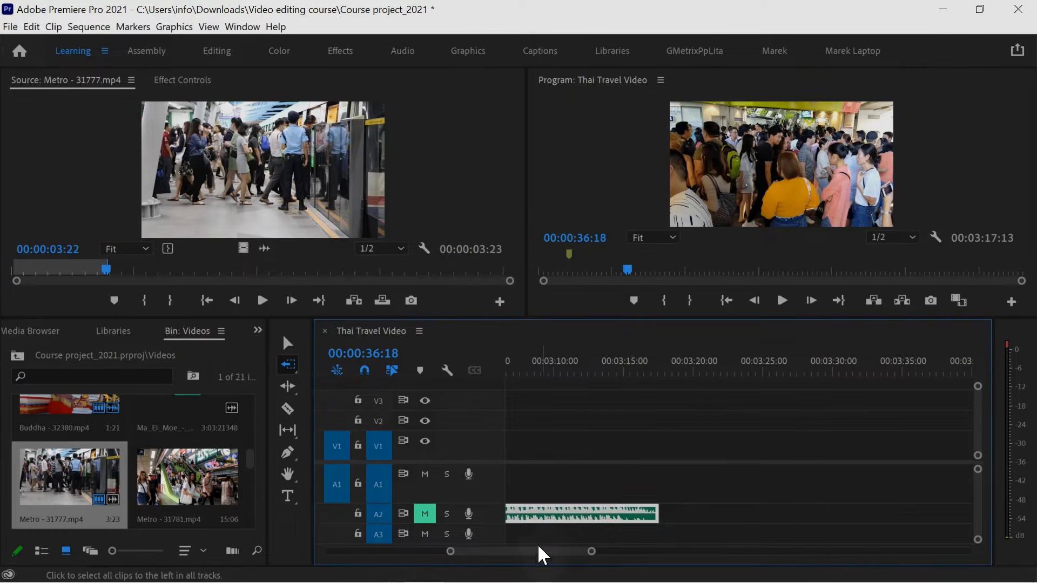
drag(531, 551, 372, 556)
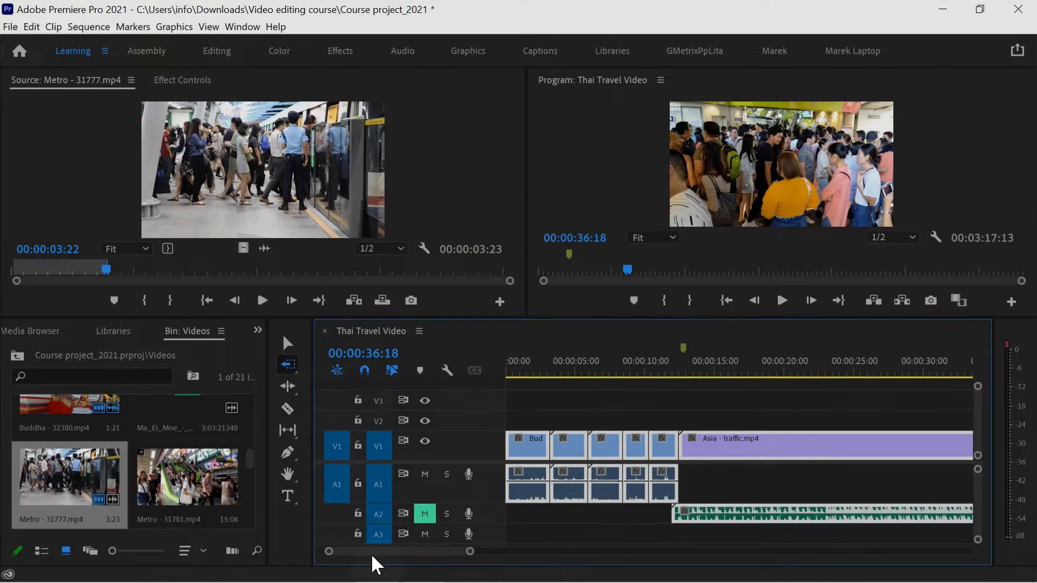
Step: Switch back to the Track Select Forward tool
click(289, 364)
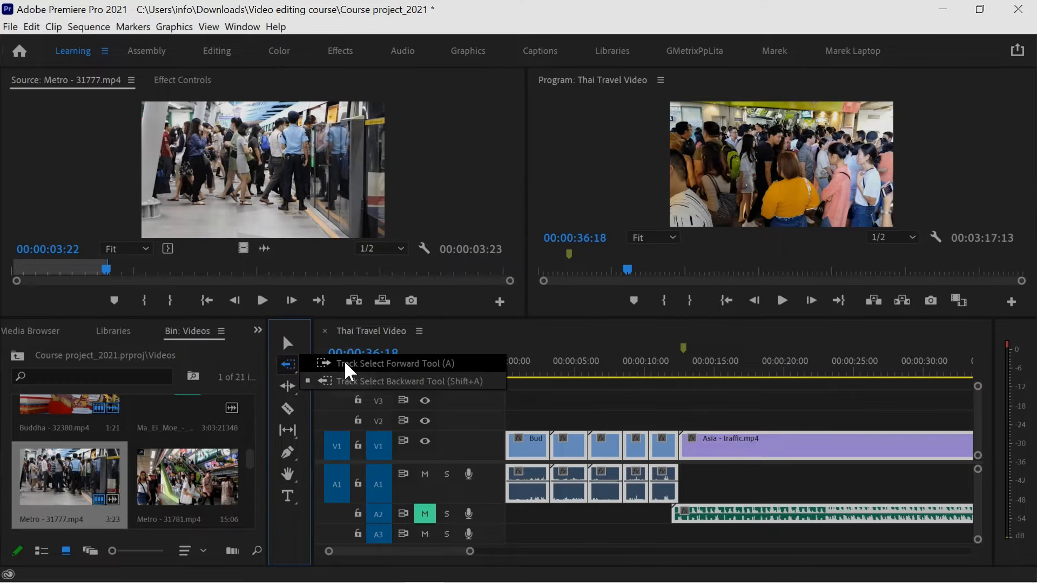
click(429, 362)
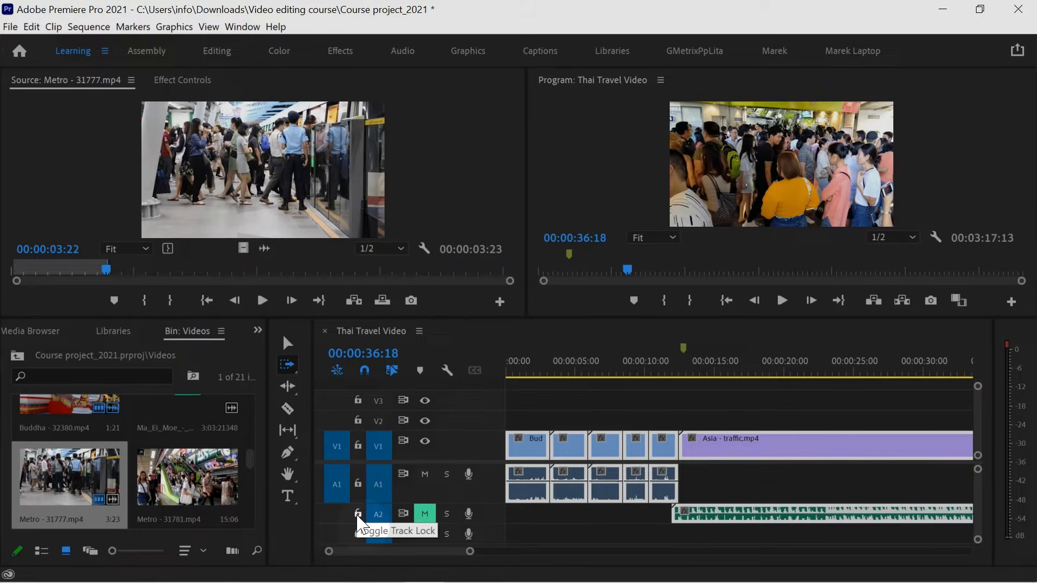
click(288, 366)
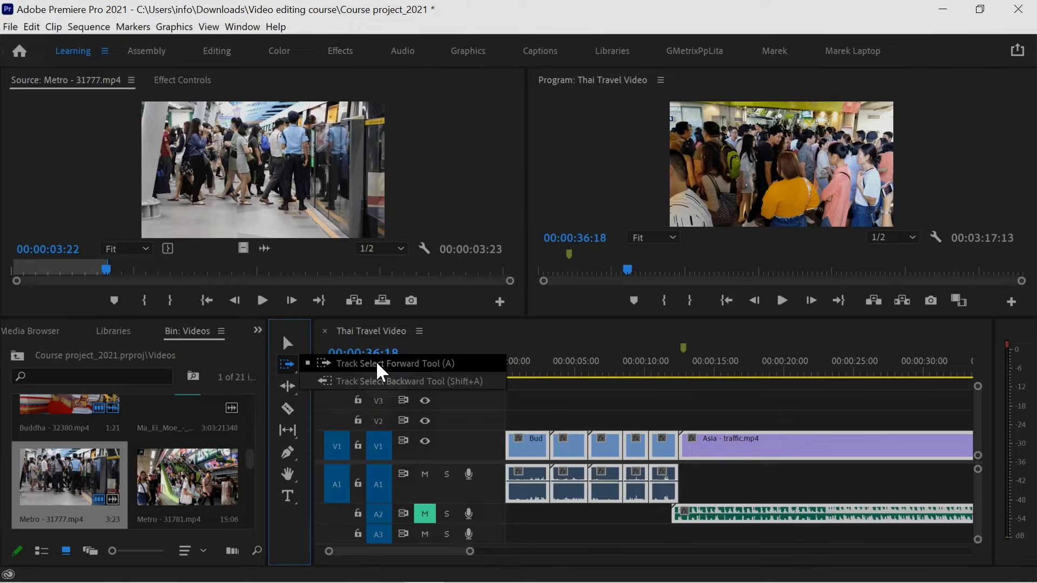
Step: Ripple-trim the end of the Asia - traffic.mp4 clip with the Ripple Edit tool, shortening it by 00:00:02:18 to a duration of 00:00:21:13
click(288, 384)
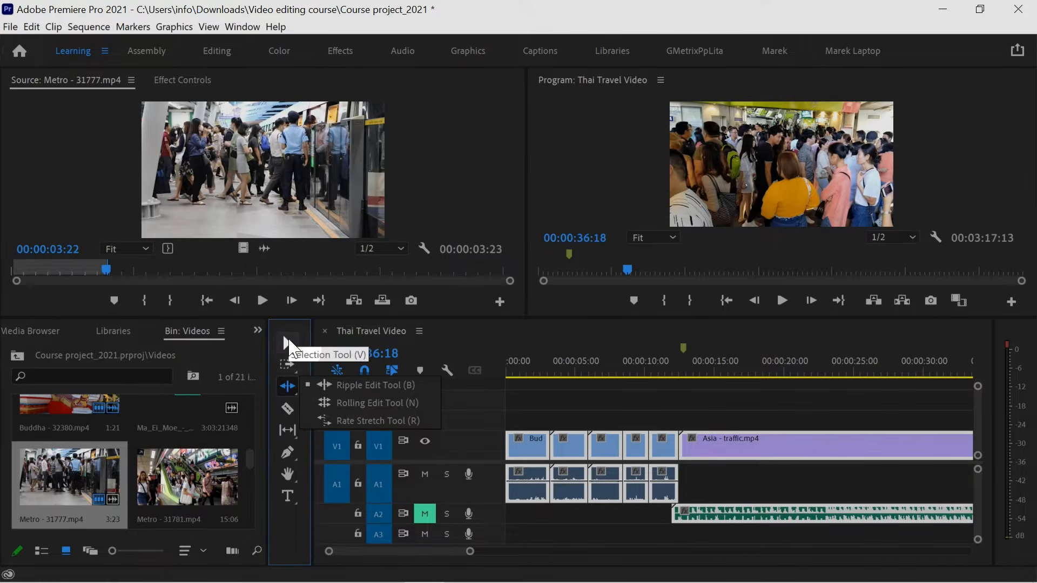
click(369, 390)
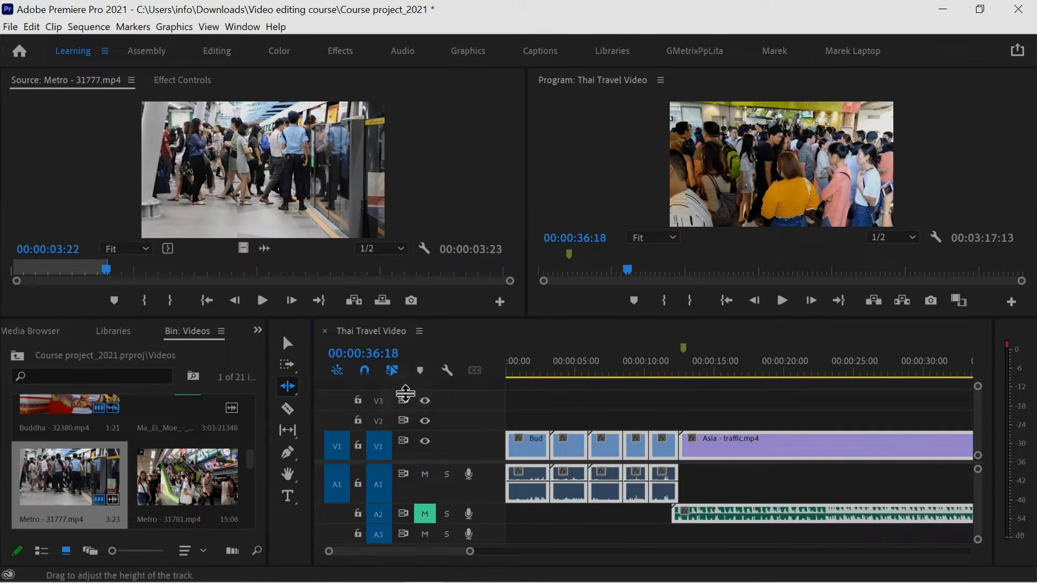
click(549, 400)
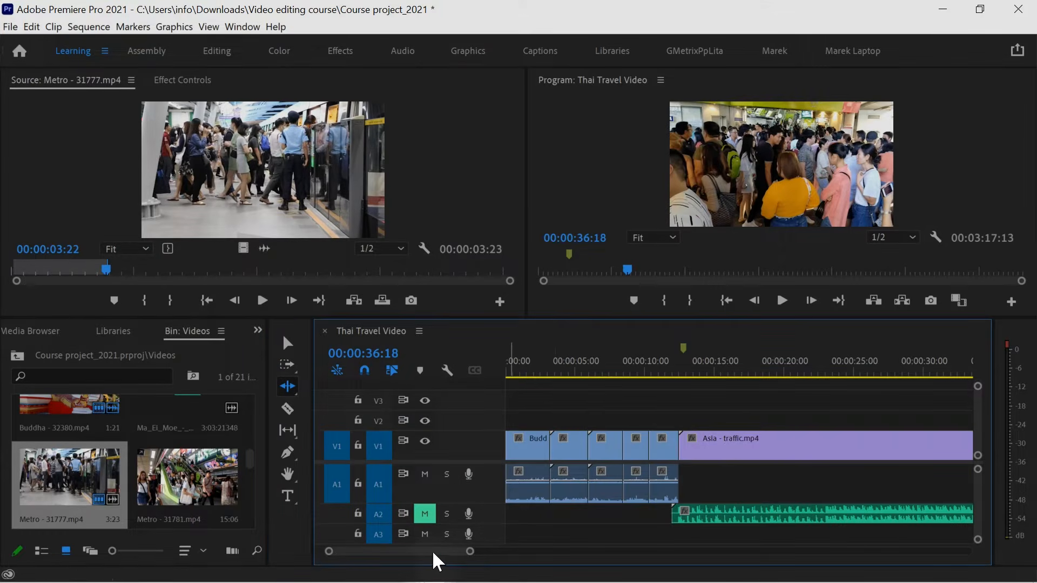
drag(424, 551, 435, 551)
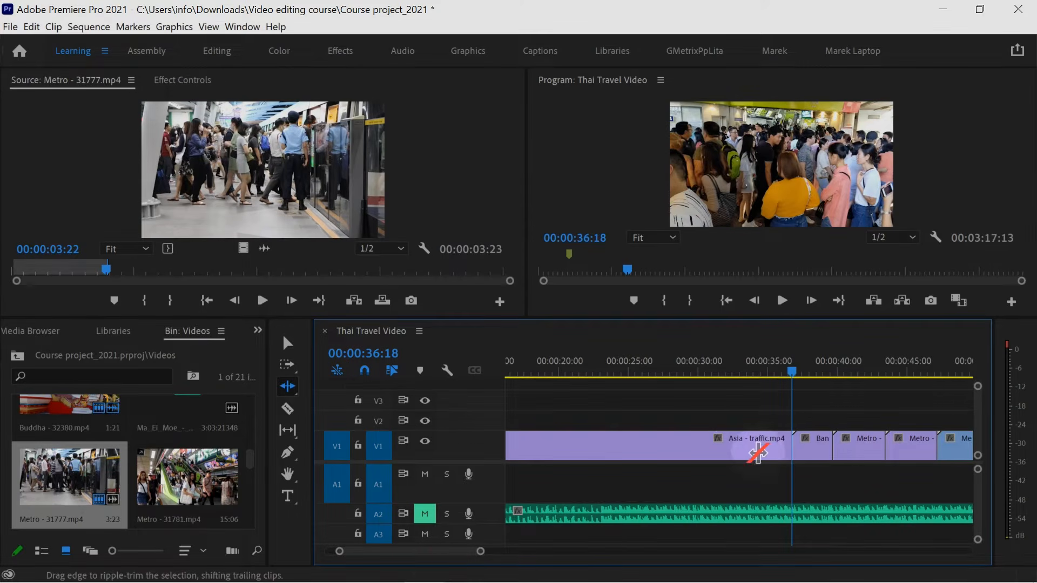
drag(662, 372, 714, 372)
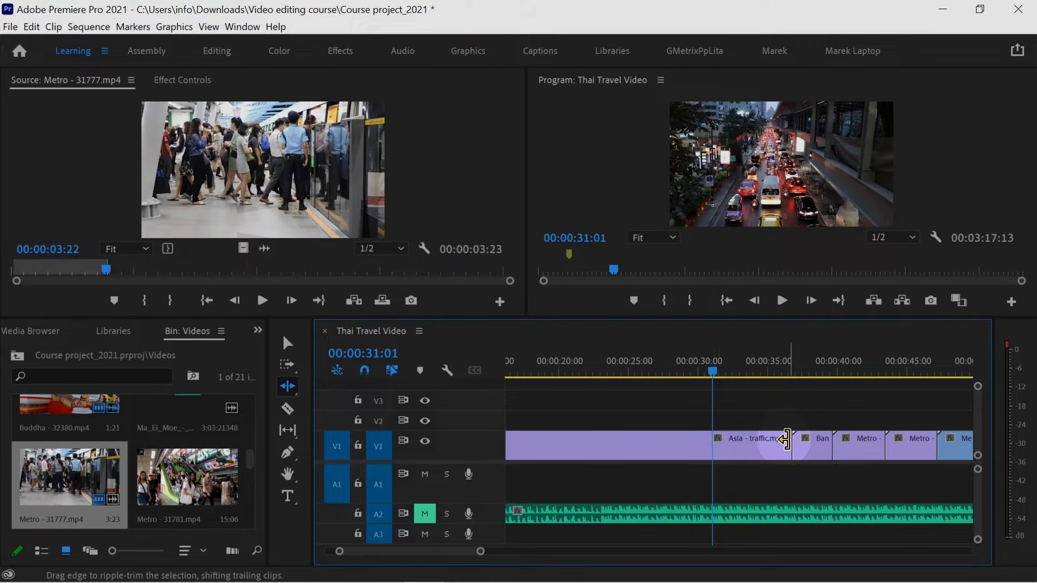
drag(784, 439, 747, 441)
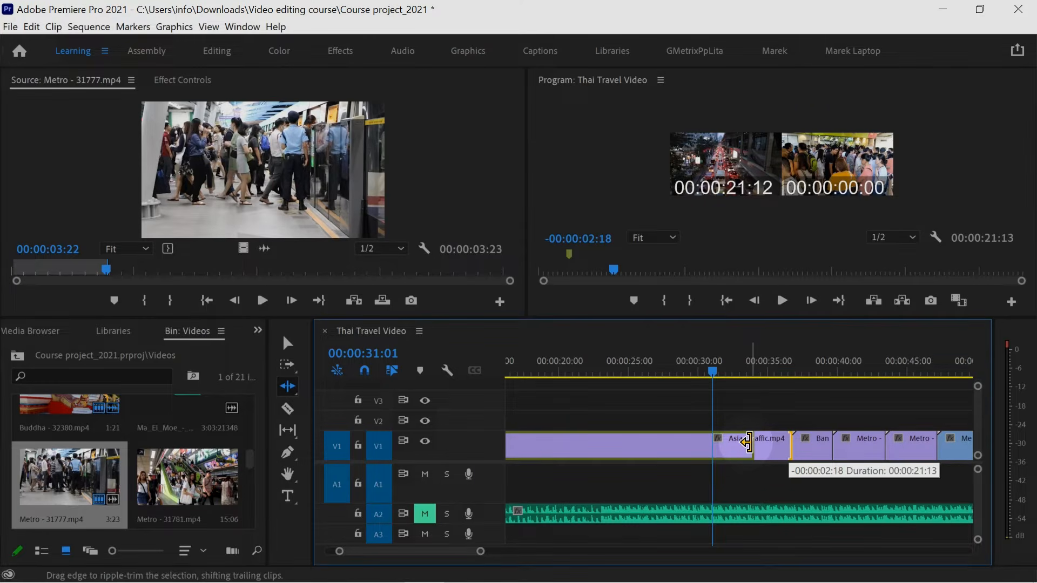
drag(747, 441, 748, 442)
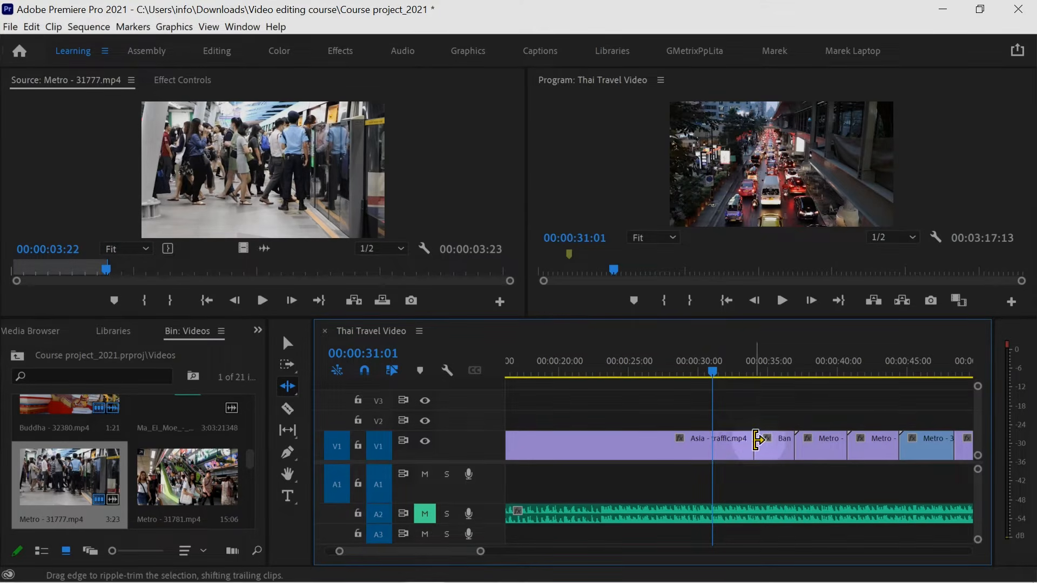
Step: Ripple-trim the end of the Asia - traffic.mp4 clip much shorter, and undo that trim
drag(749, 440, 629, 440)
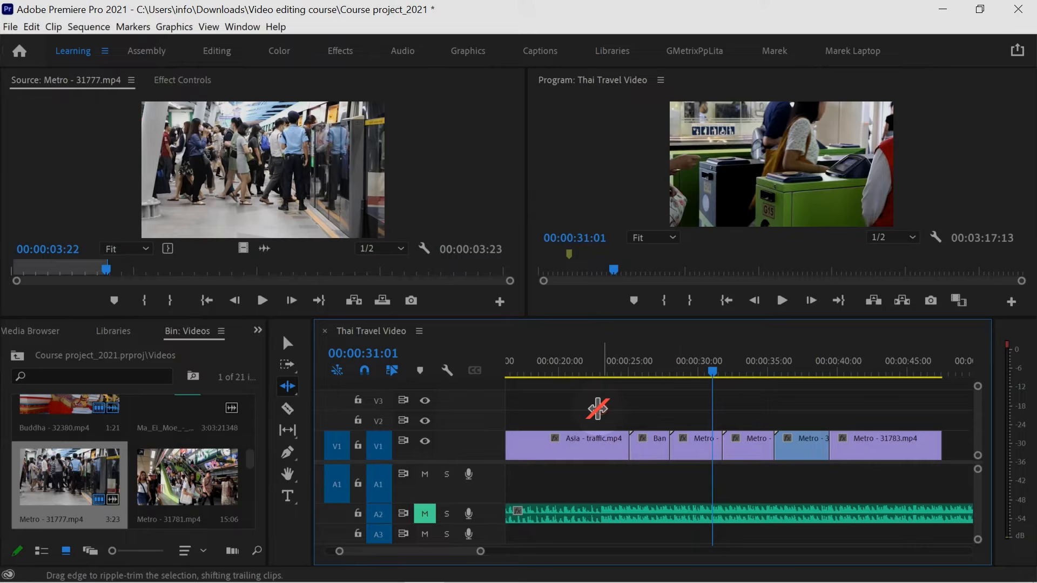
key(ctrl+z)
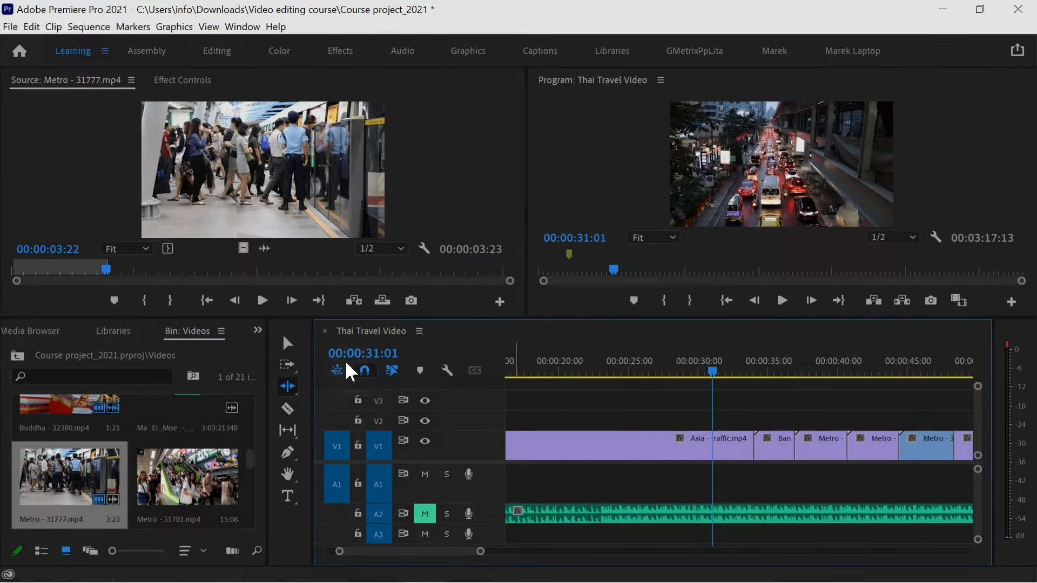
Step: Try to extend the end of the Asia - traffic.mp4 clip over the following clip with the Selection tool
click(286, 342)
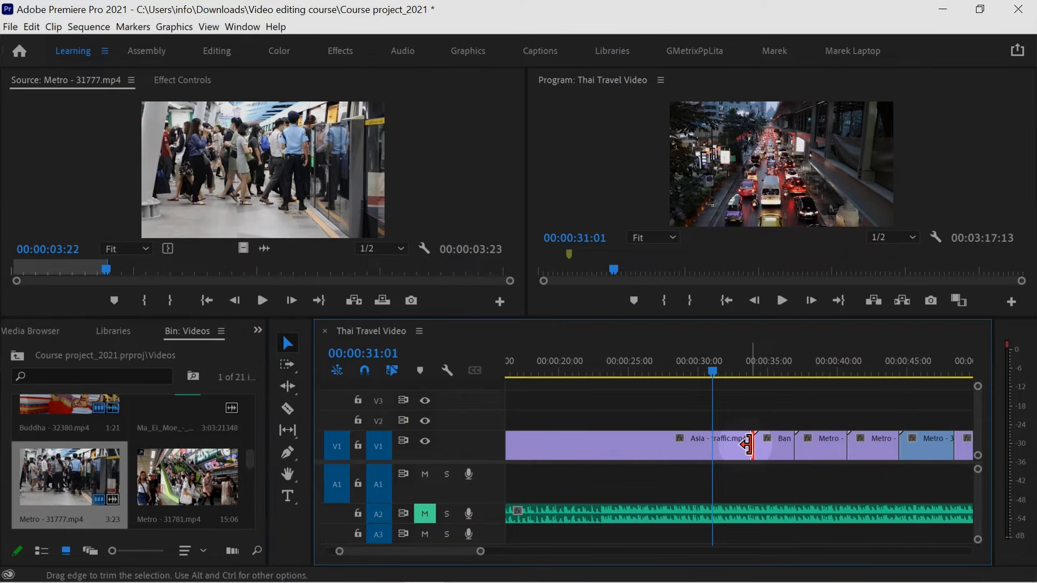
drag(746, 445, 778, 450)
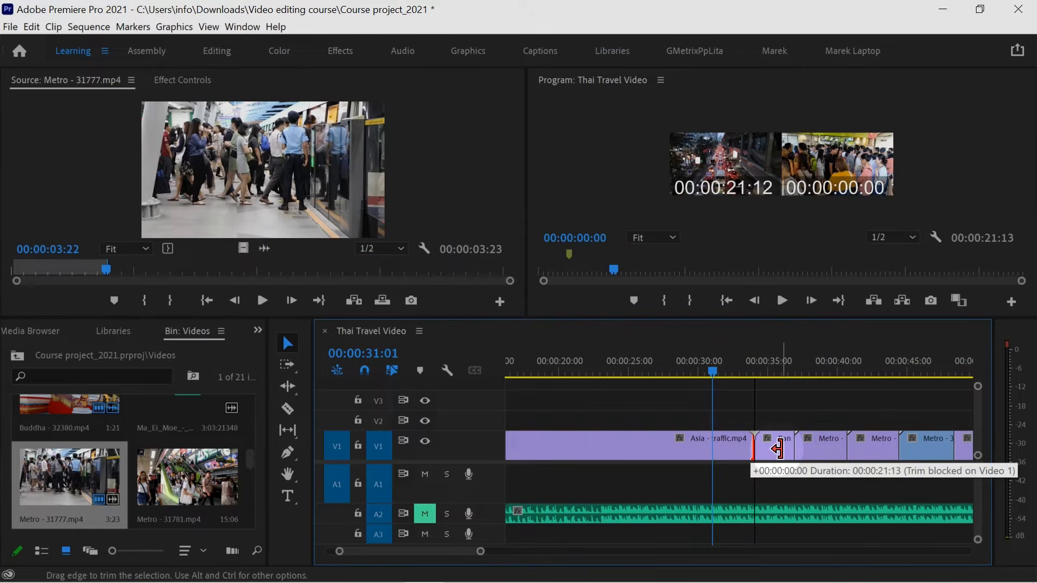
drag(778, 450, 793, 448)
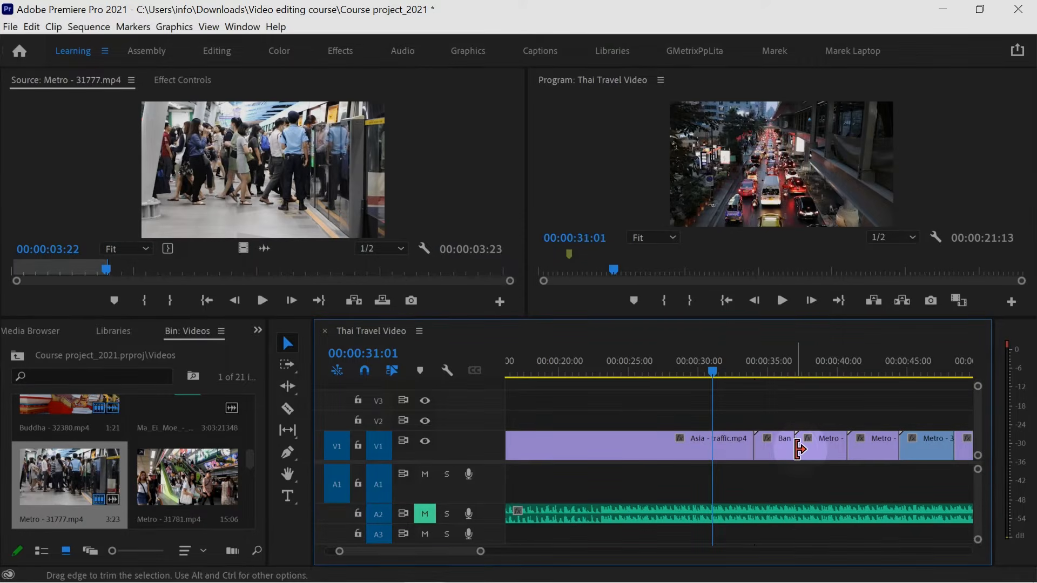
Step: Extend the end of the Asia - traffic.mp4 clip by 00:00:01:11 with the Ripple Edit tool, to a duration of 00:00:22:24
click(288, 386)
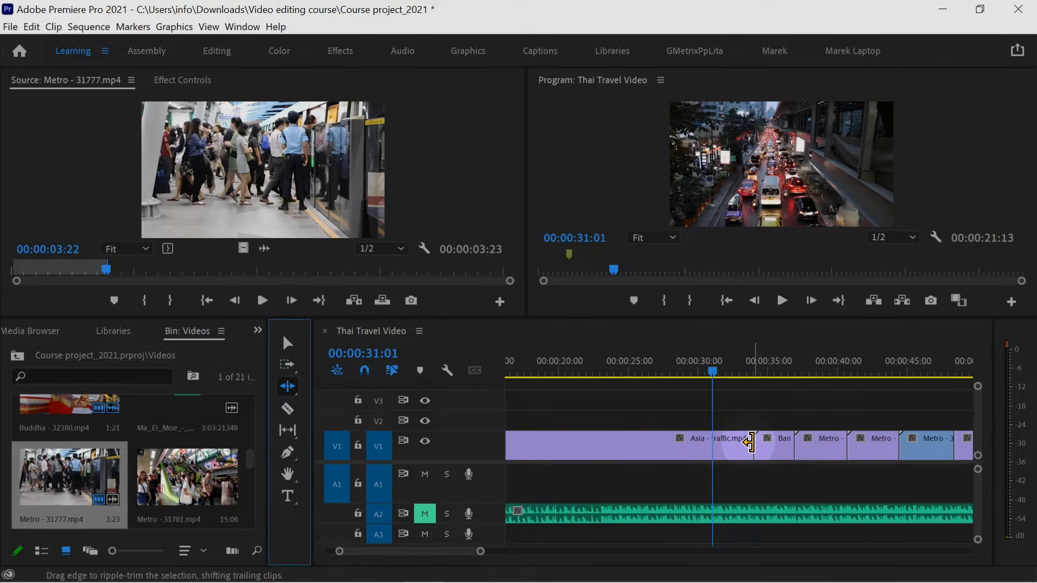
drag(750, 443, 767, 445)
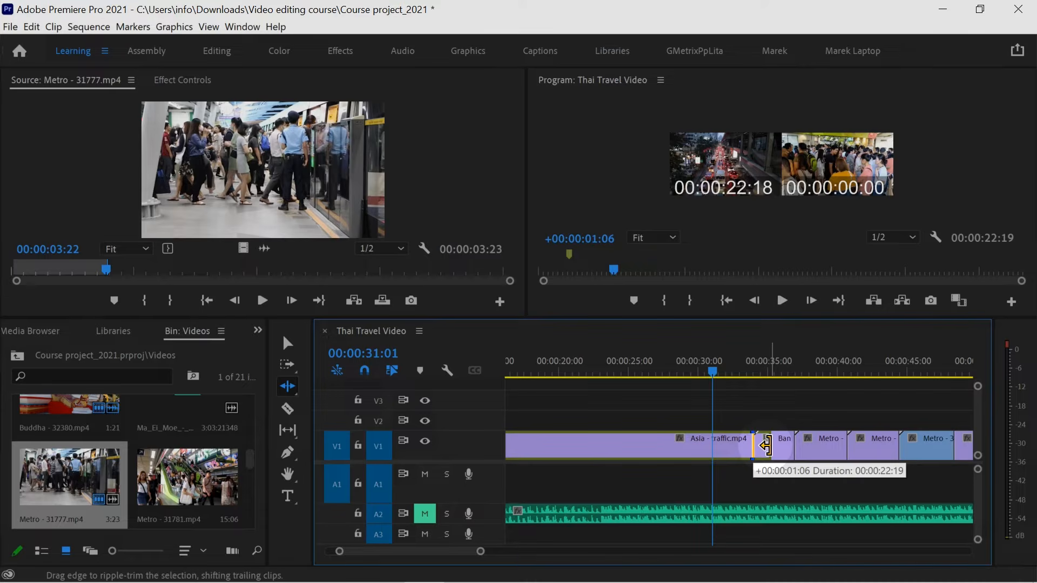
drag(766, 446, 769, 446)
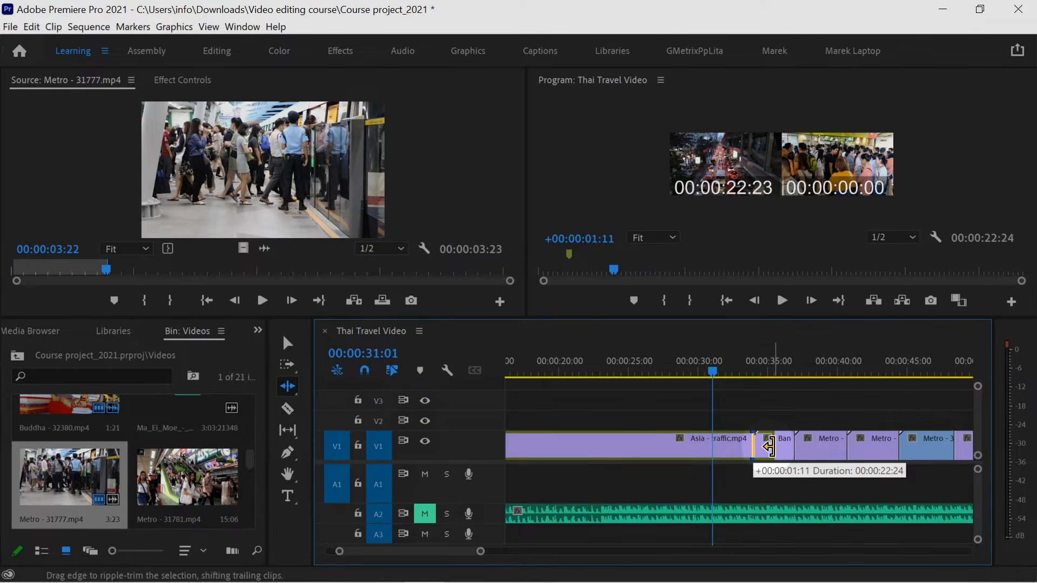
drag(769, 447, 770, 447)
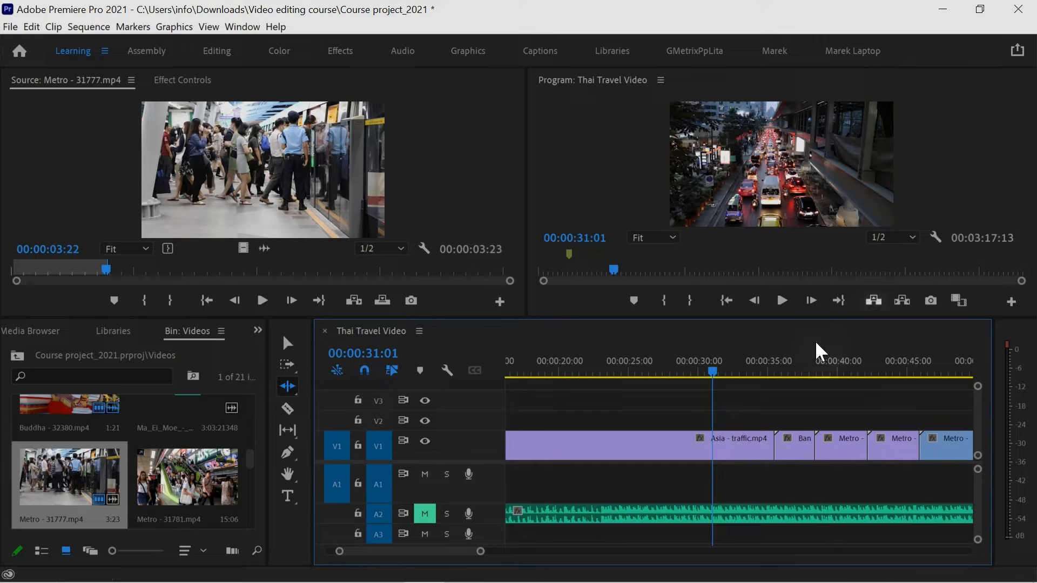
Step: Activate the Rolling Edit tool, play from near the end of Asia - traffic.mp4 into the first Metro clip, and scrub the playhead to 00:00:41:06
click(289, 386)
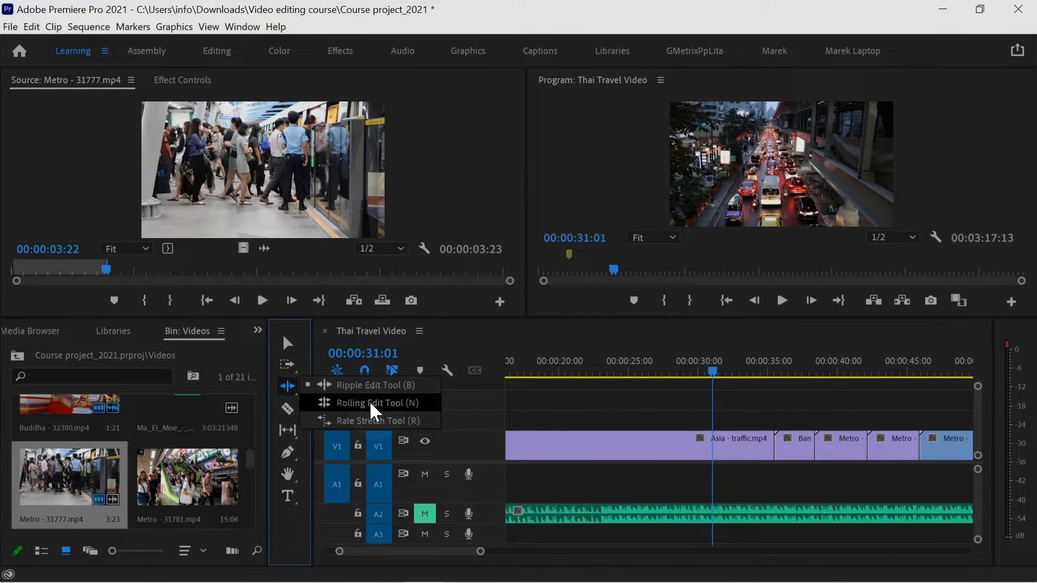
click(370, 402)
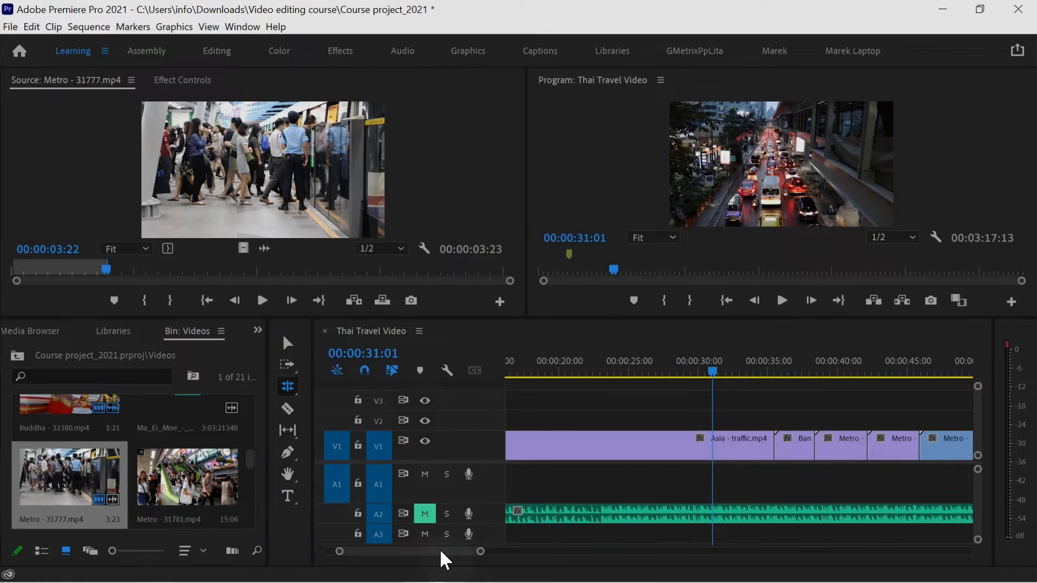
click(760, 369)
key(space)
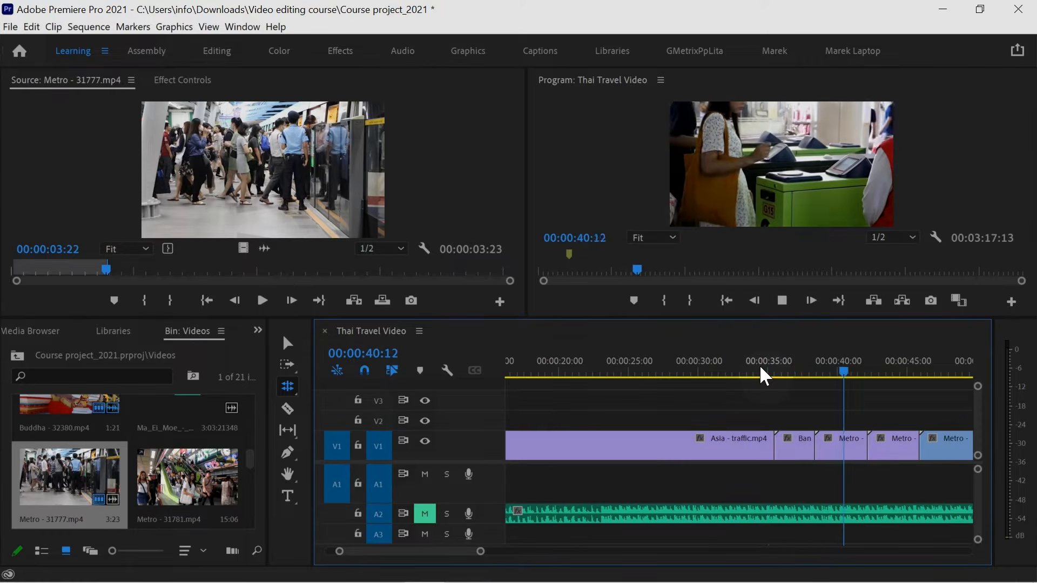
key(space)
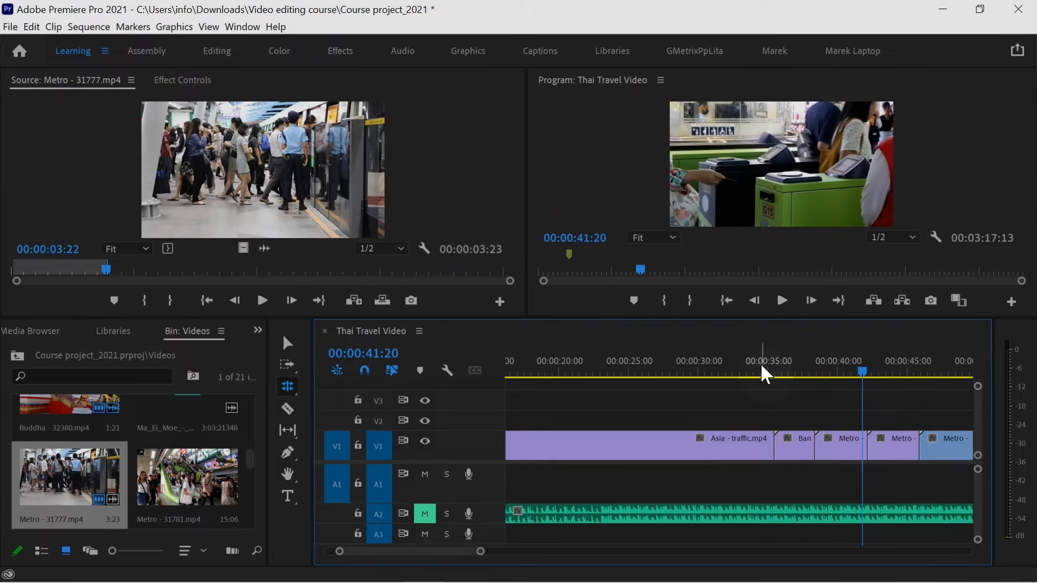
drag(813, 372, 835, 373)
drag(841, 372, 856, 375)
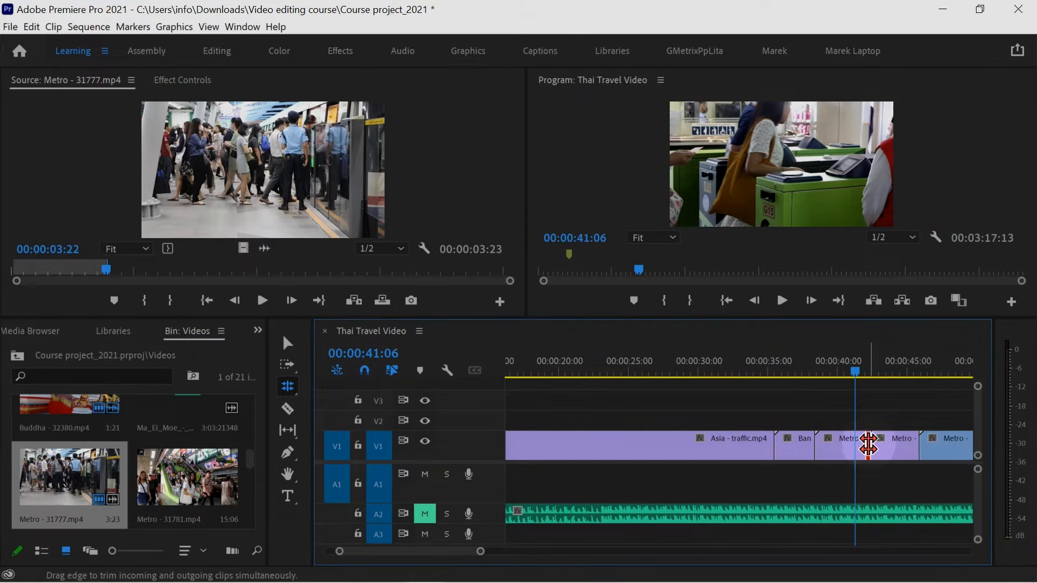
Step: Roll the edit point between the first two Metro clips forward to 00:00:43:11, and select the second of these clips
mouse_move(868, 446)
mouse_down()
mouse_move(847, 446)
mouse_move(901, 444)
mouse_move(846, 444)
mouse_move(902, 445)
mouse_move(889, 445)
mouse_up()
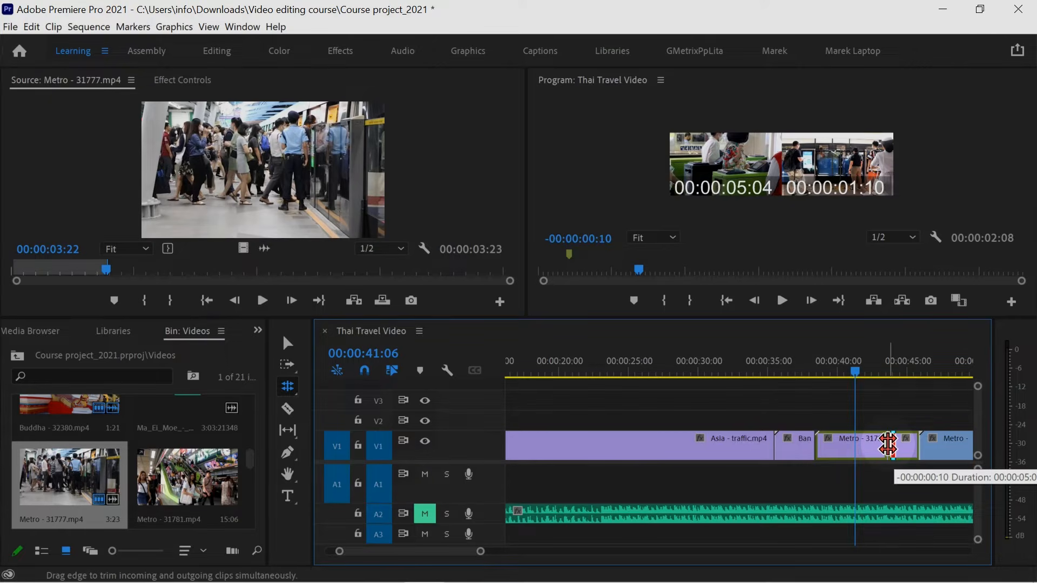
mouse_move(889, 445)
mouse_down()
mouse_move(858, 452)
mouse_move(886, 449)
mouse_up()
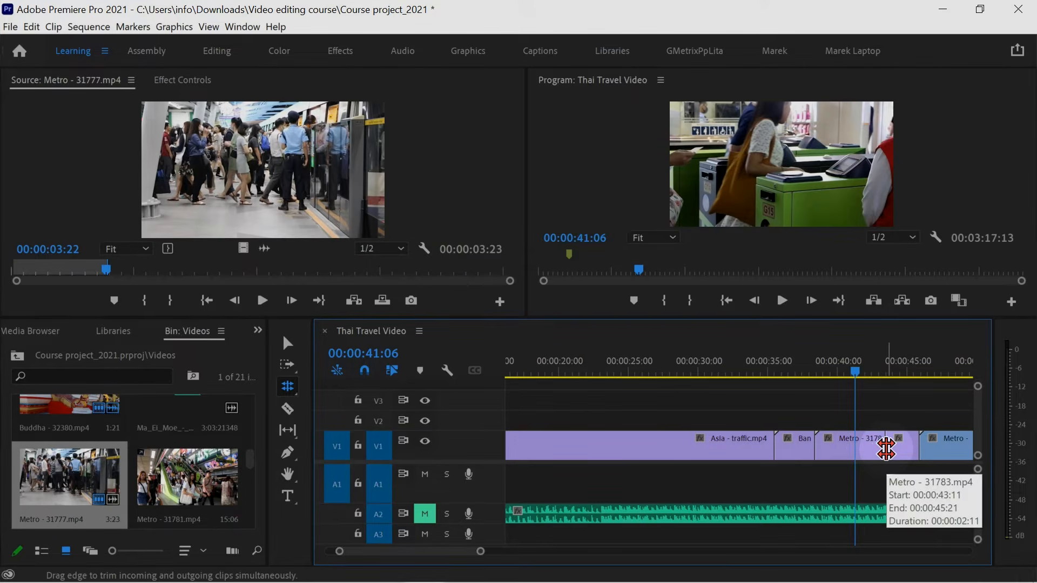
click(849, 446)
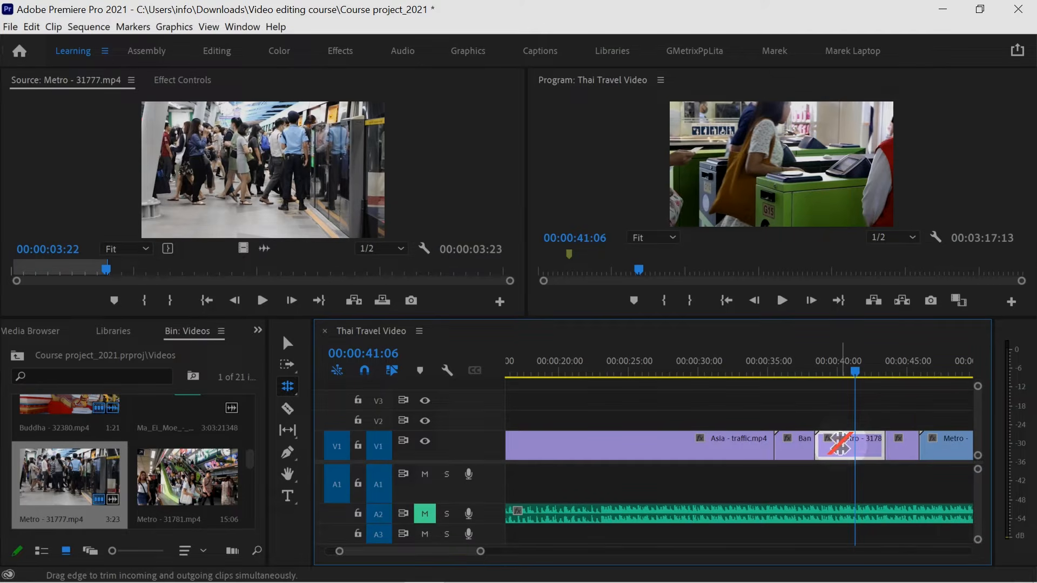
click(902, 444)
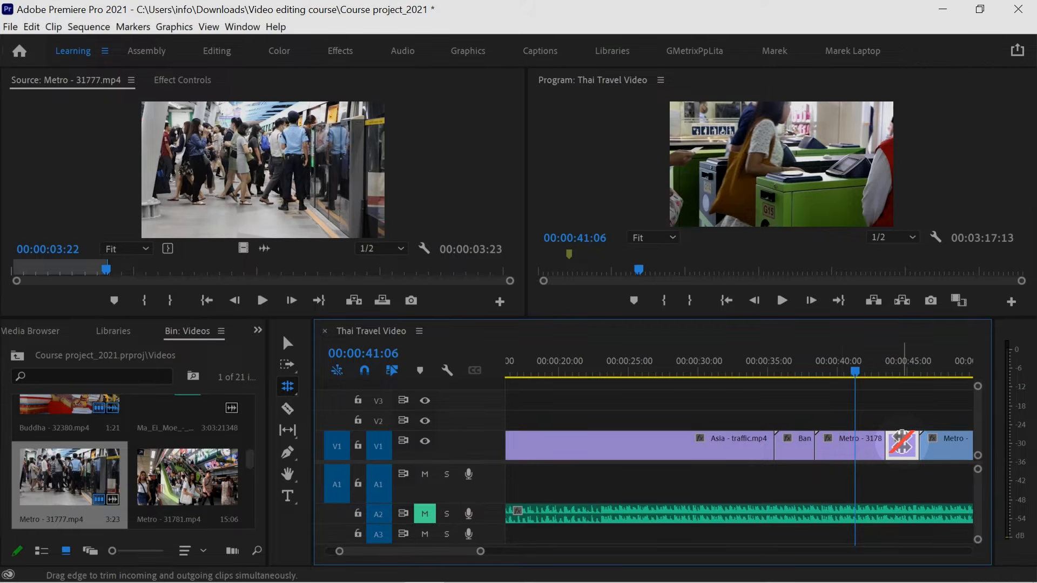
Step: Activate the Rate Stretch tool and play the Asia - traffic.mp4 clip from 00:00:22:07 to 00:00:27:13
click(287, 385)
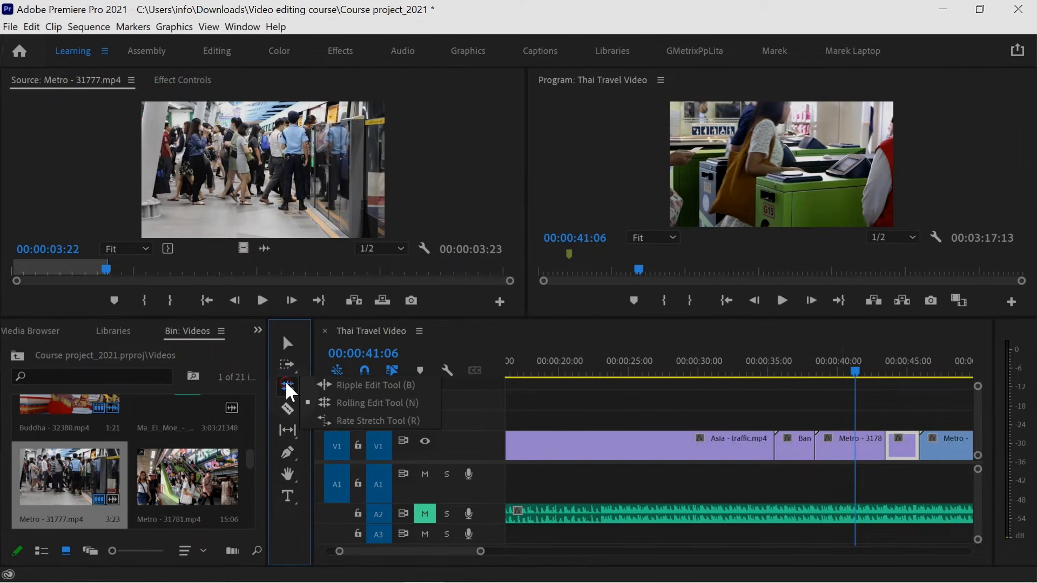
click(376, 419)
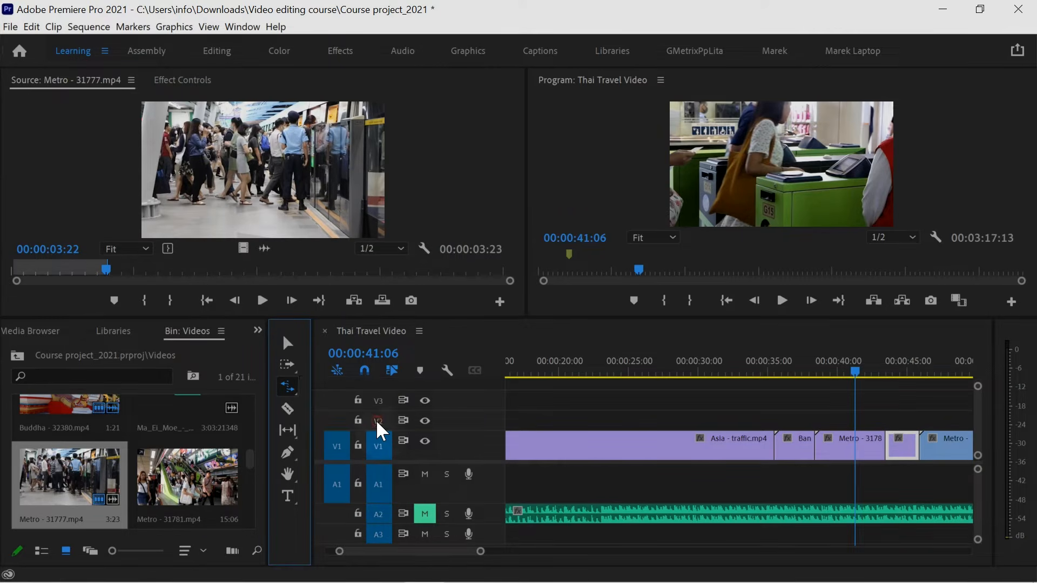
click(593, 371)
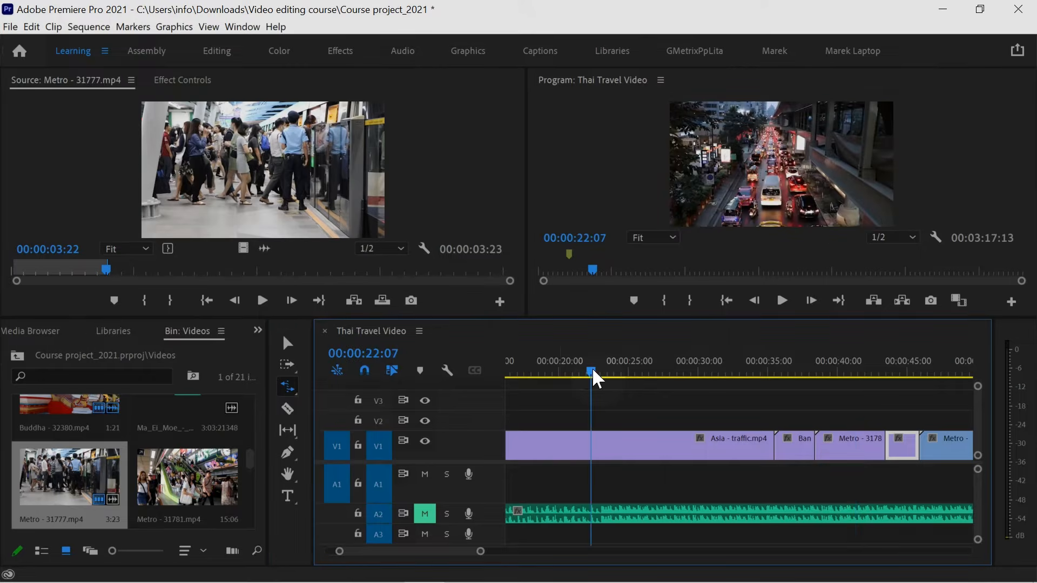
key(space)
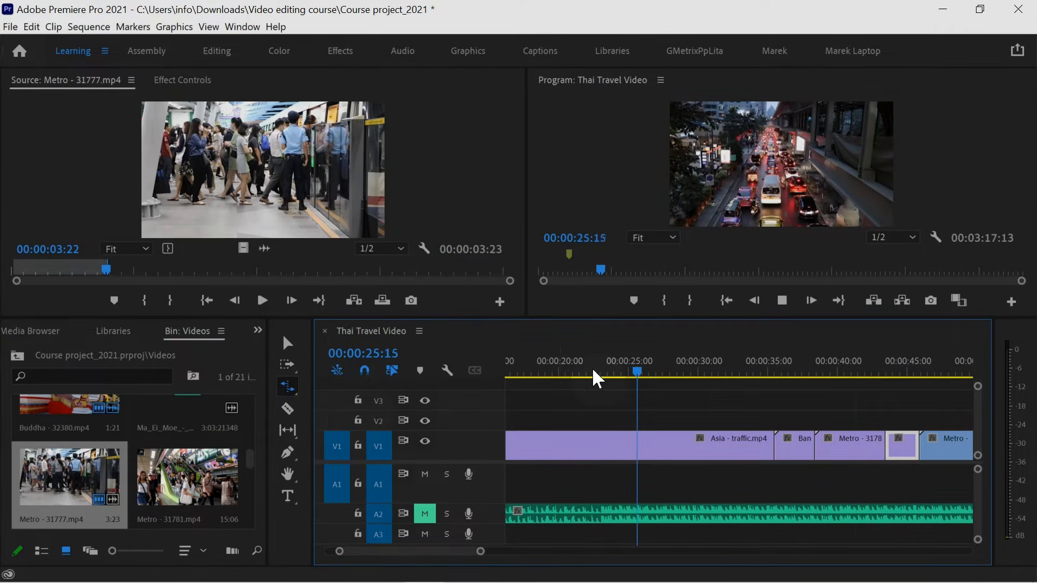
key(space)
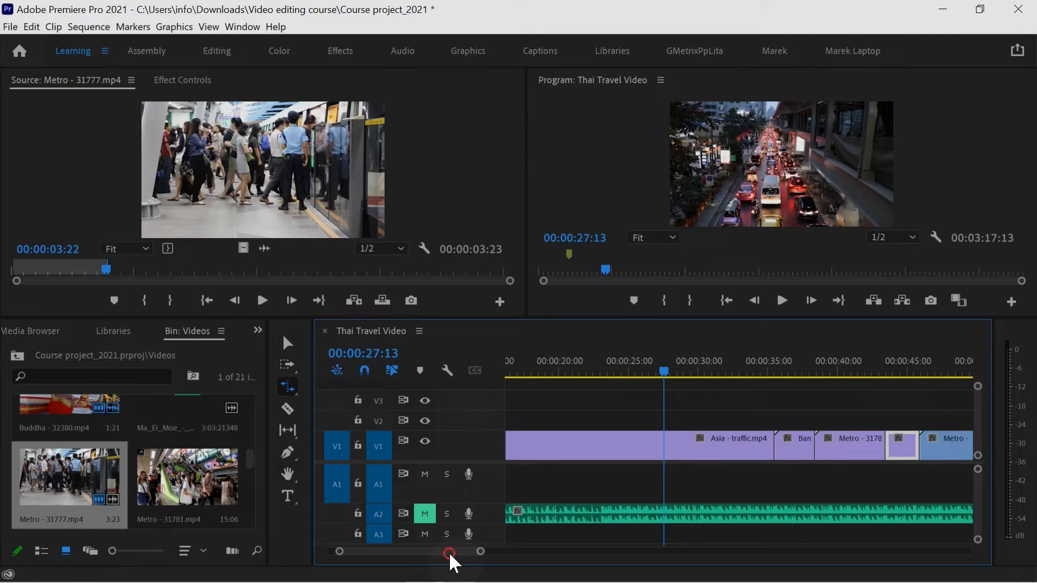
Step: Rate-stretch the end of Asia - traffic.mp4 to a duration of 00:00:11:04 (205.73% speed), and place the playhead at the clip's start
drag(449, 552, 448, 552)
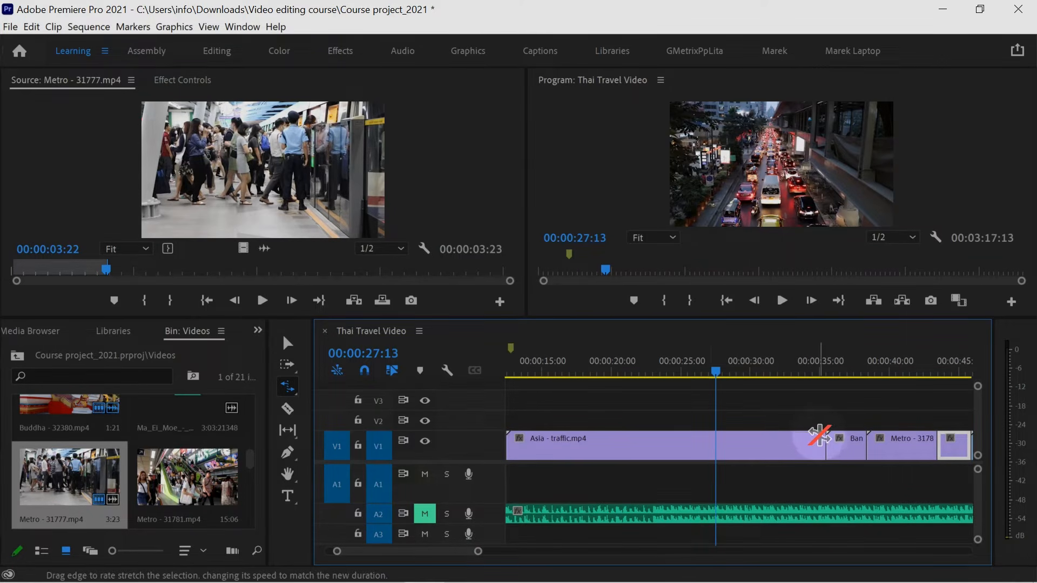
drag(821, 443, 669, 453)
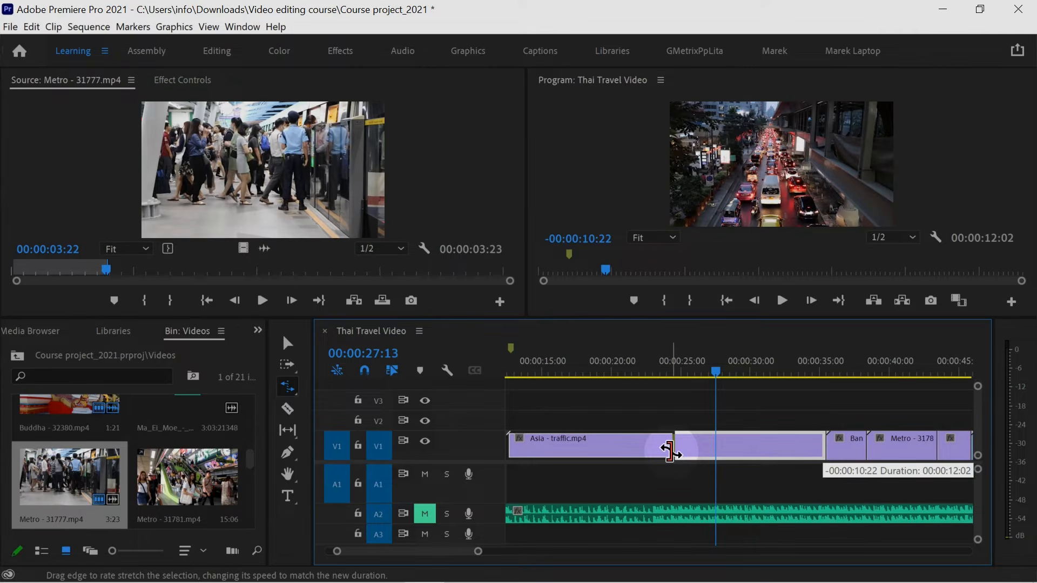
drag(670, 453, 672, 452)
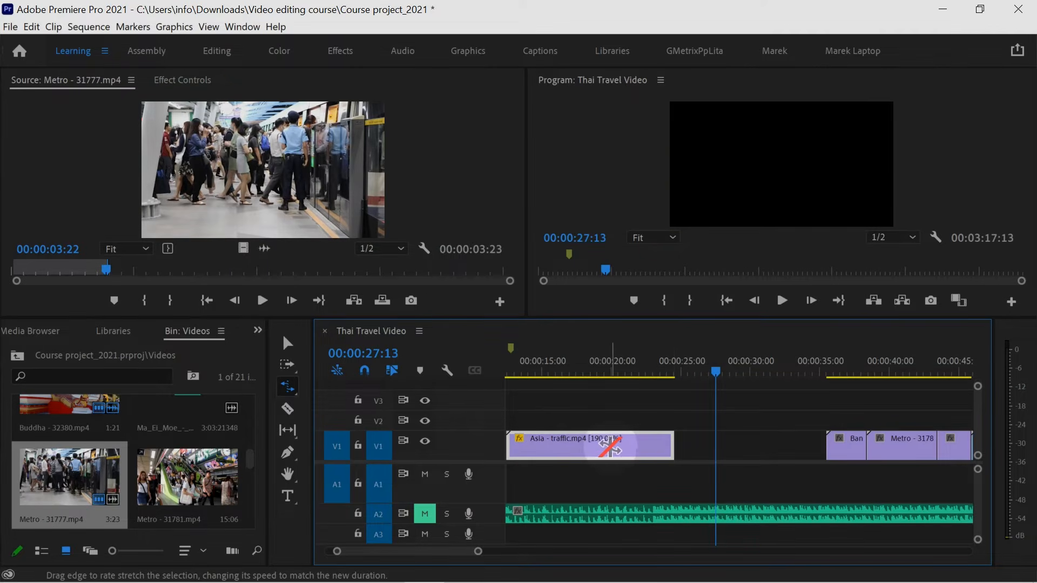
drag(671, 440, 659, 440)
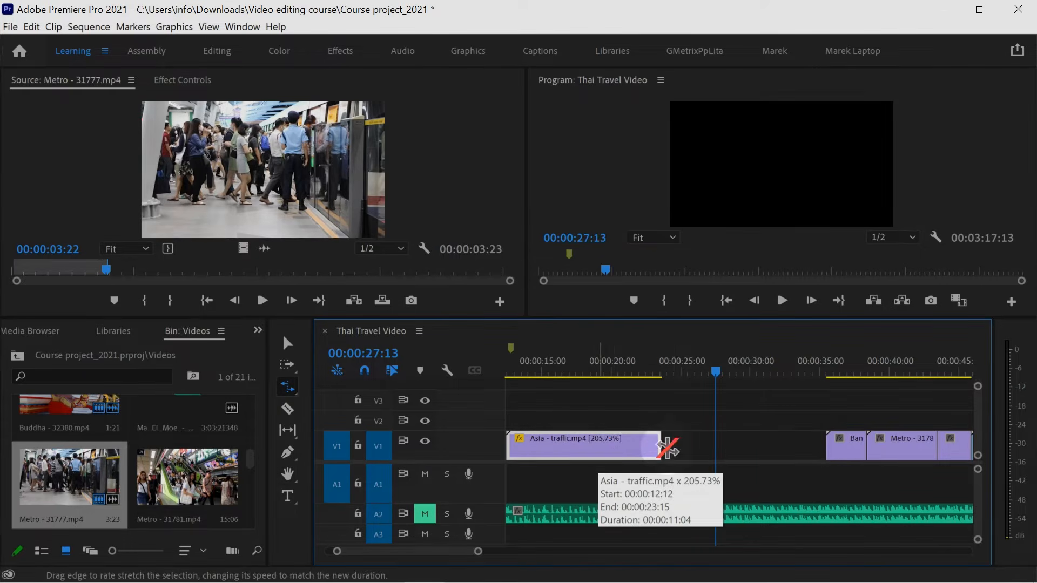
click(507, 370)
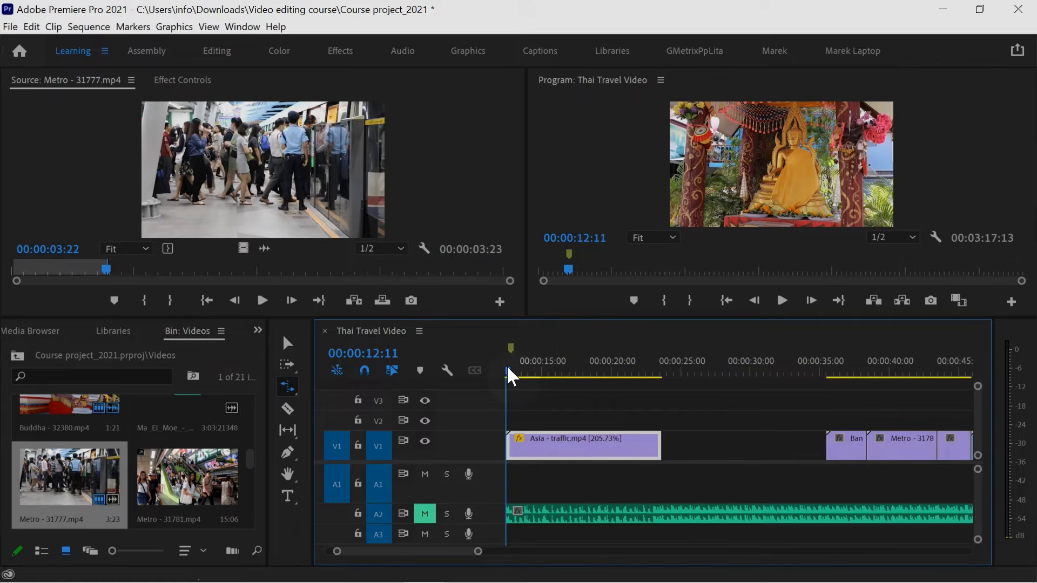
Step: Rate-stretch the end of Asia - traffic.mp4 to a duration of 00:00:07:10 (310.27% speed), playing the clip before and after the change
key(space)
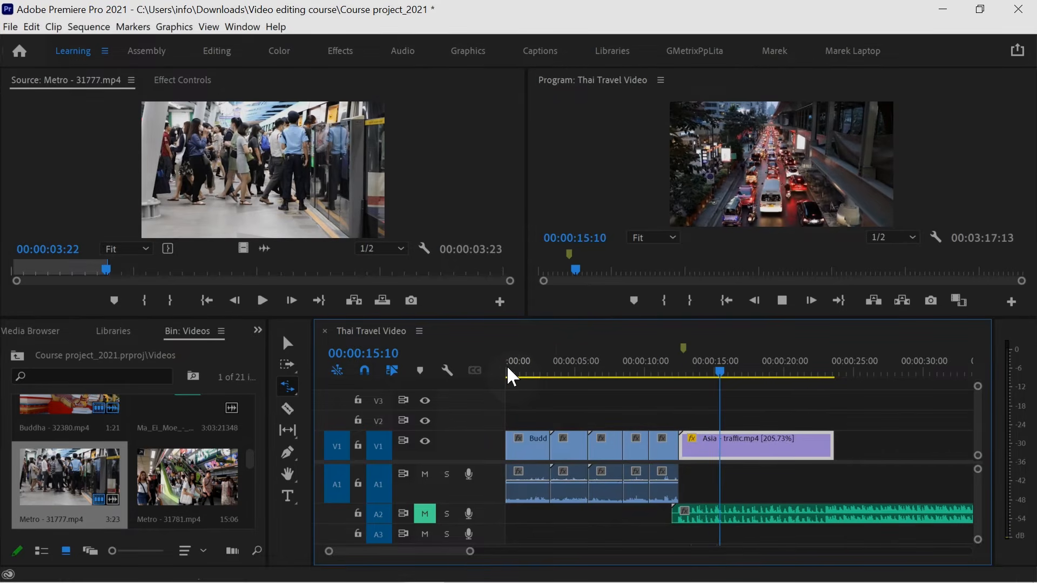
key(space)
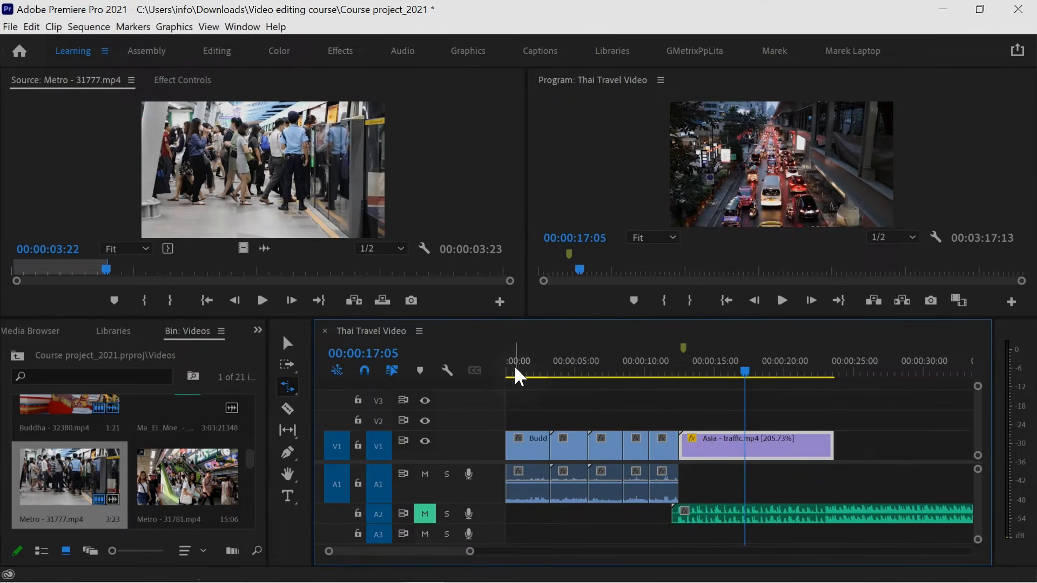
drag(832, 440, 781, 441)
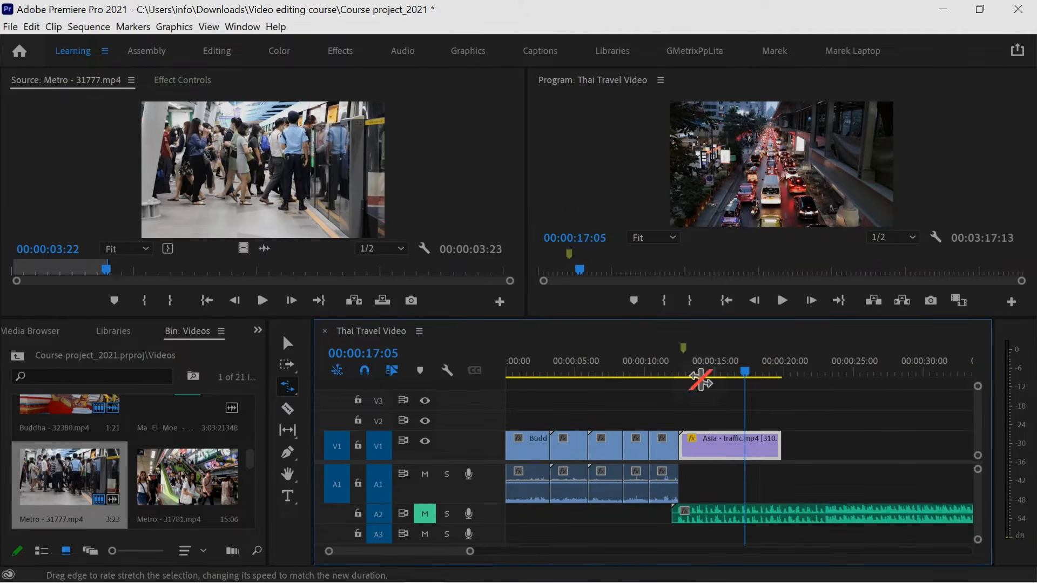
click(666, 371)
key(space)
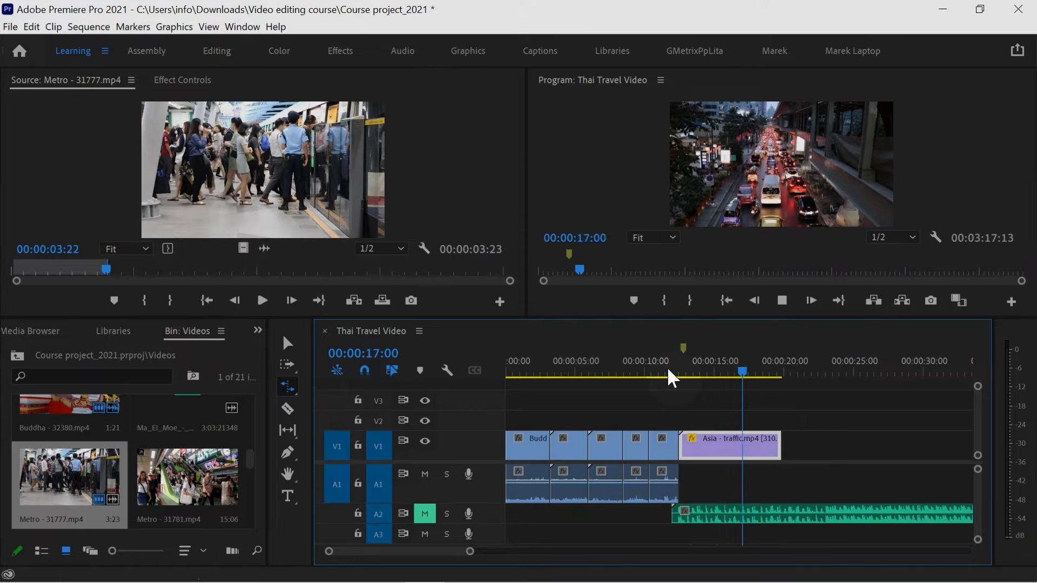
key(space)
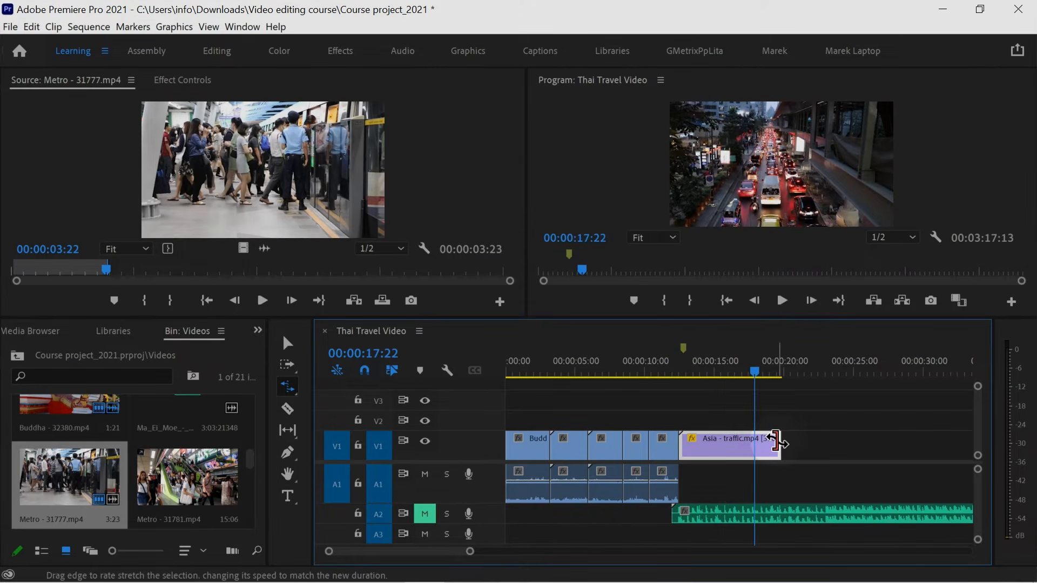
Step: Try rate-stretching the end of Asia - traffic.mp4 to a duration of 00:00:18:01 (127.27% speed), and undo it
drag(776, 447, 925, 451)
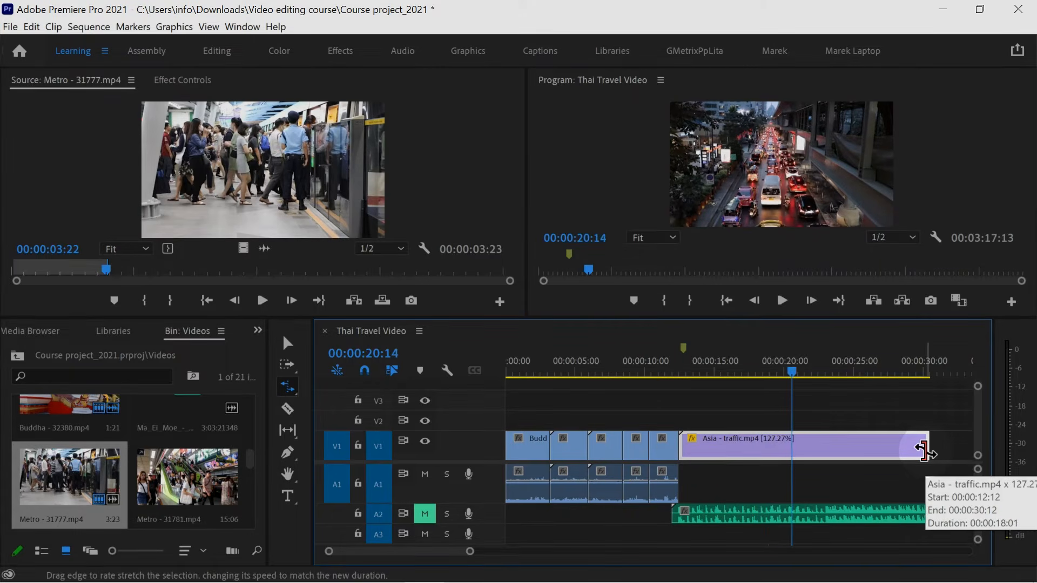
key(ctrl+z)
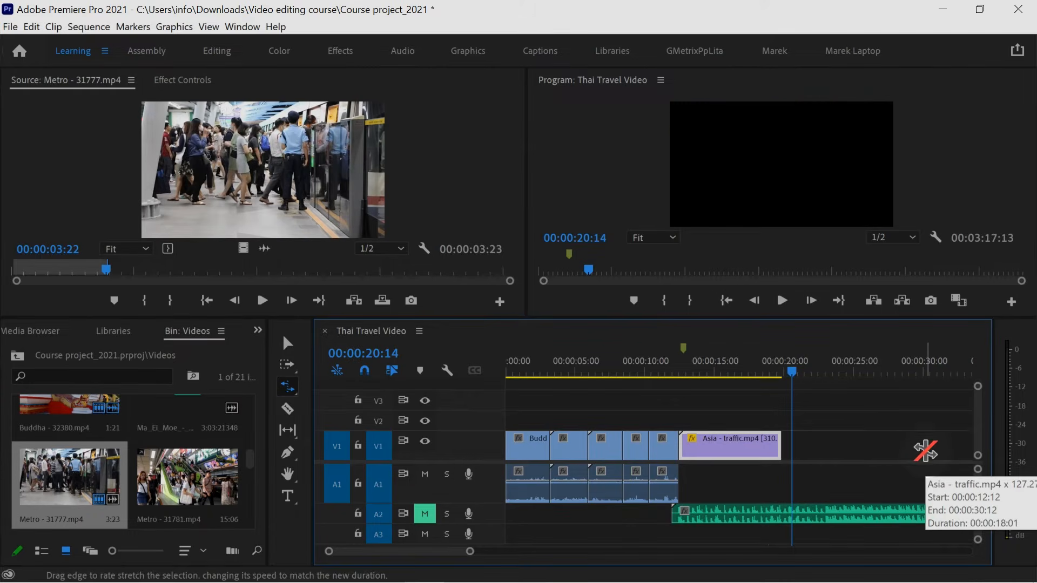
Step: Ripple-delete the gap after Asia - traffic.mp4, play on into Metro - 31782.mp4, and place the playhead at 00:00:24:01
right_click(851, 446)
click(887, 457)
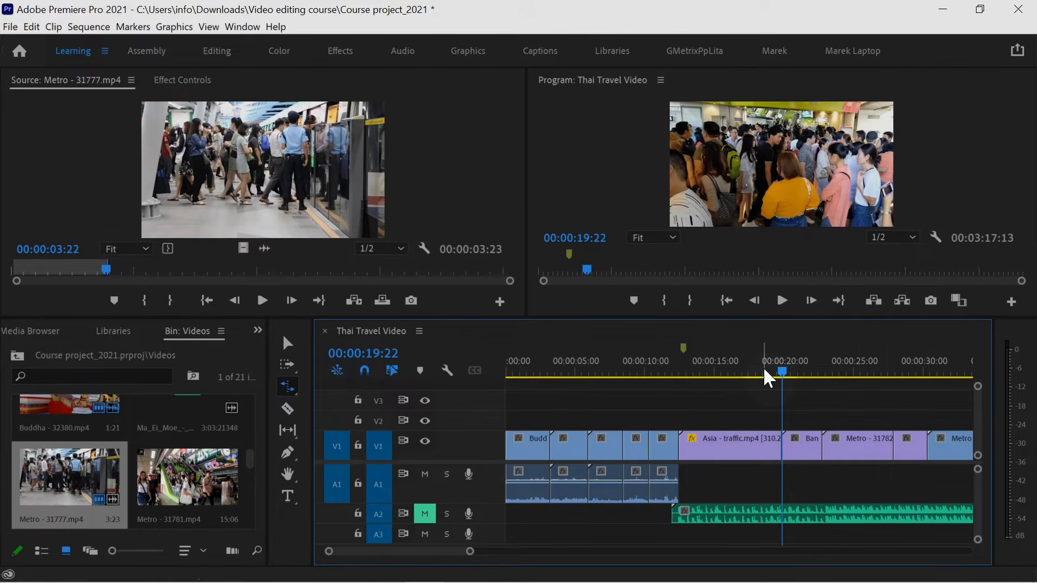
key(space)
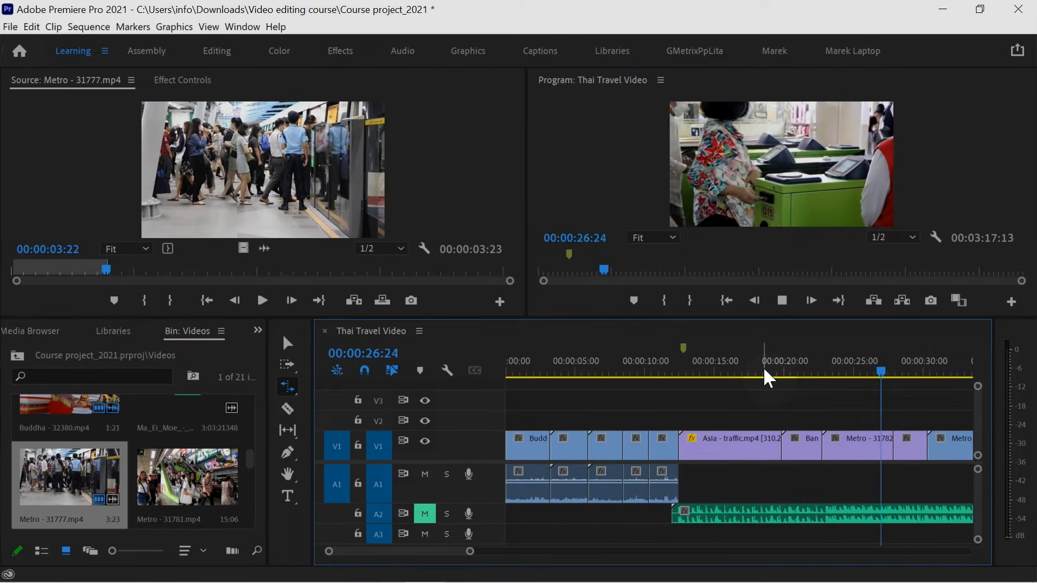
click(842, 364)
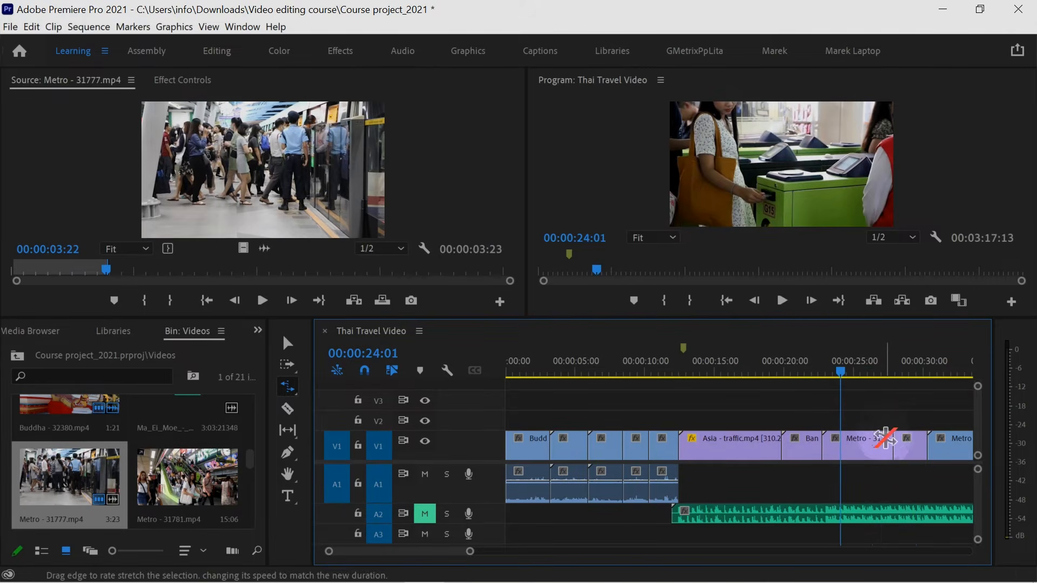
Step: Try to rate-stretch the end of Metro - 31782.mp4, and shift the three clips after it about 6 seconds forward with the Selection tool
drag(889, 444, 906, 447)
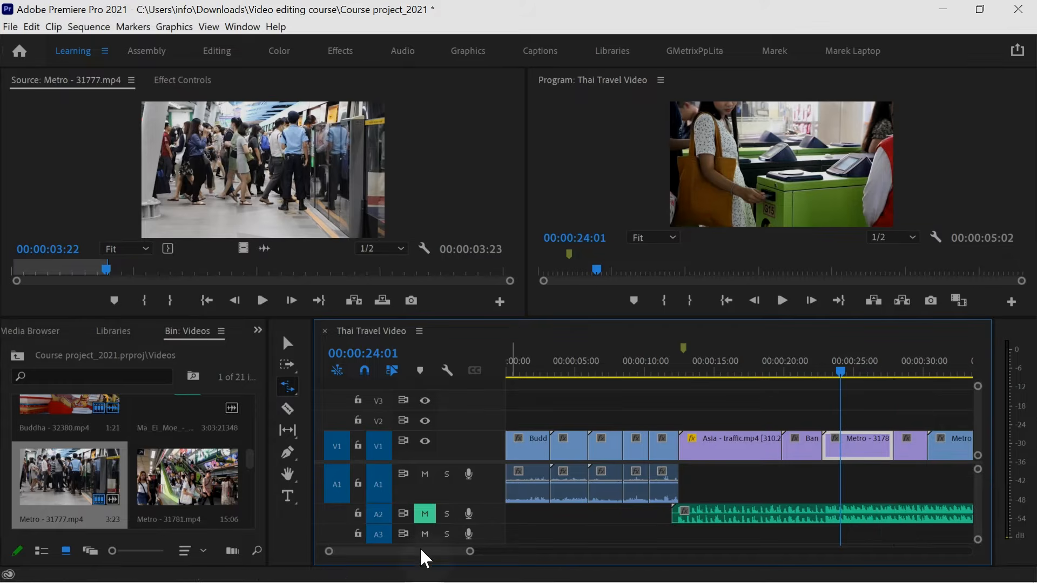
scroll(419, 549, down, 5)
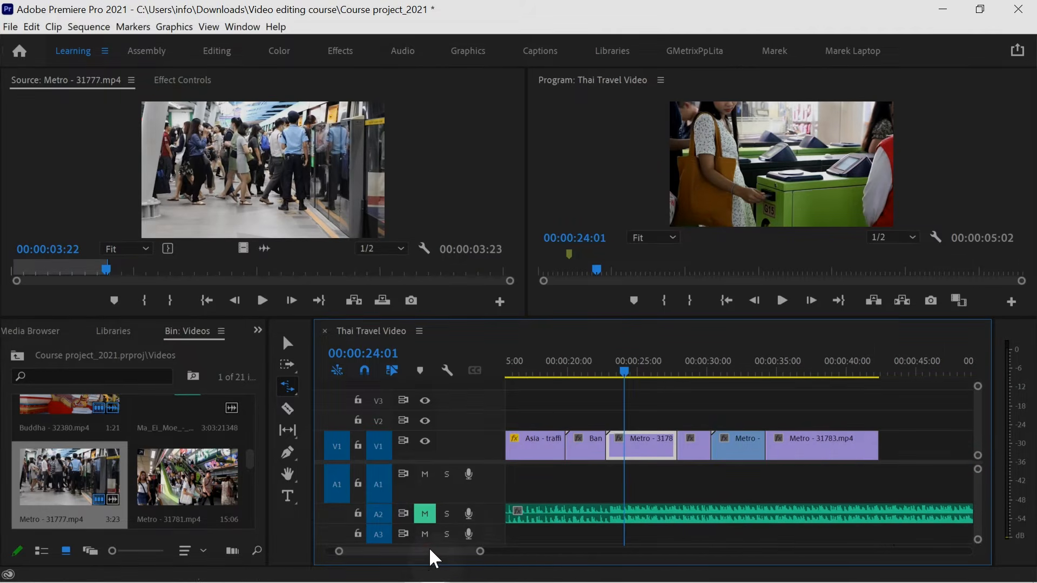
click(288, 342)
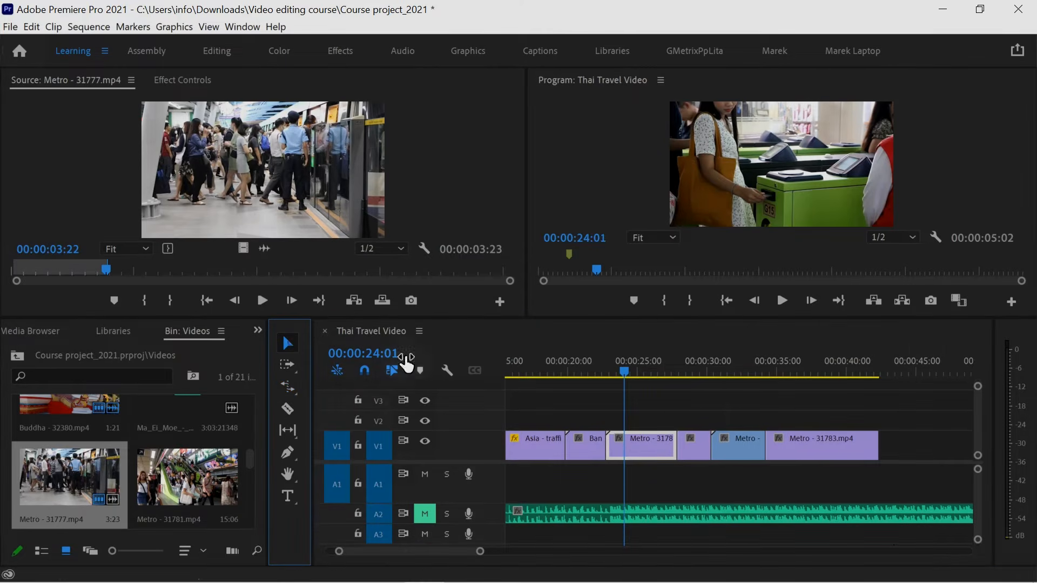
drag(692, 405, 842, 445)
drag(700, 457, 789, 442)
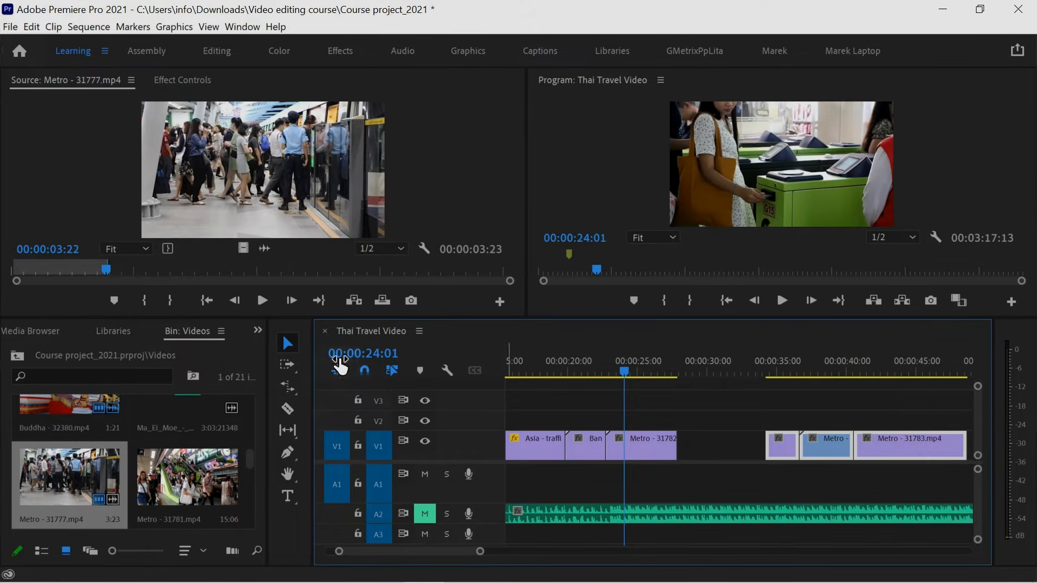
Step: Rate-stretch the end of Metro - 31782.mp4 into the gap to 54.74% speed, and play the slowed clip up to 00:00:31:04
click(290, 387)
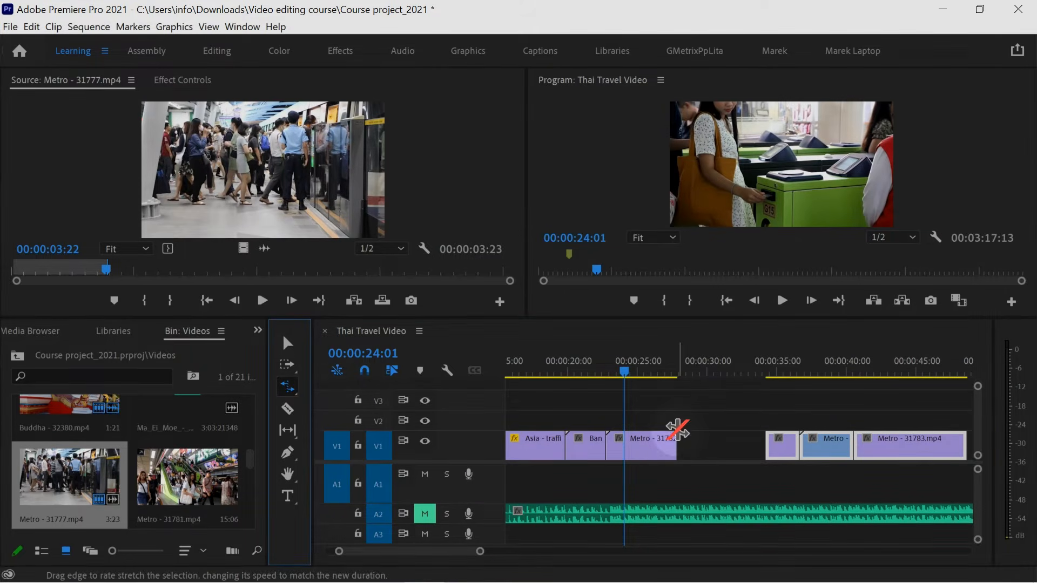
drag(675, 442, 733, 447)
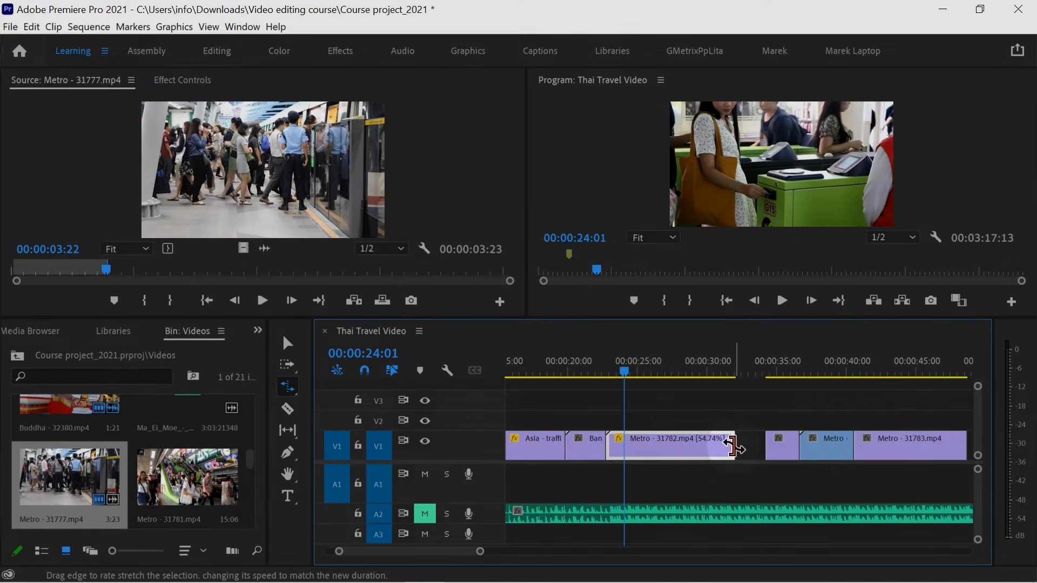
key(space)
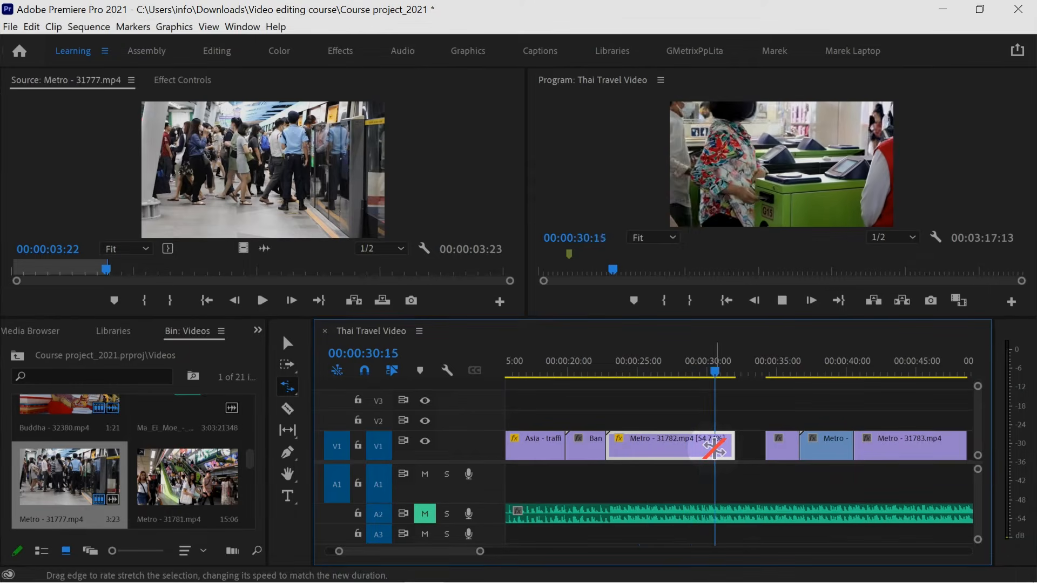
key(space)
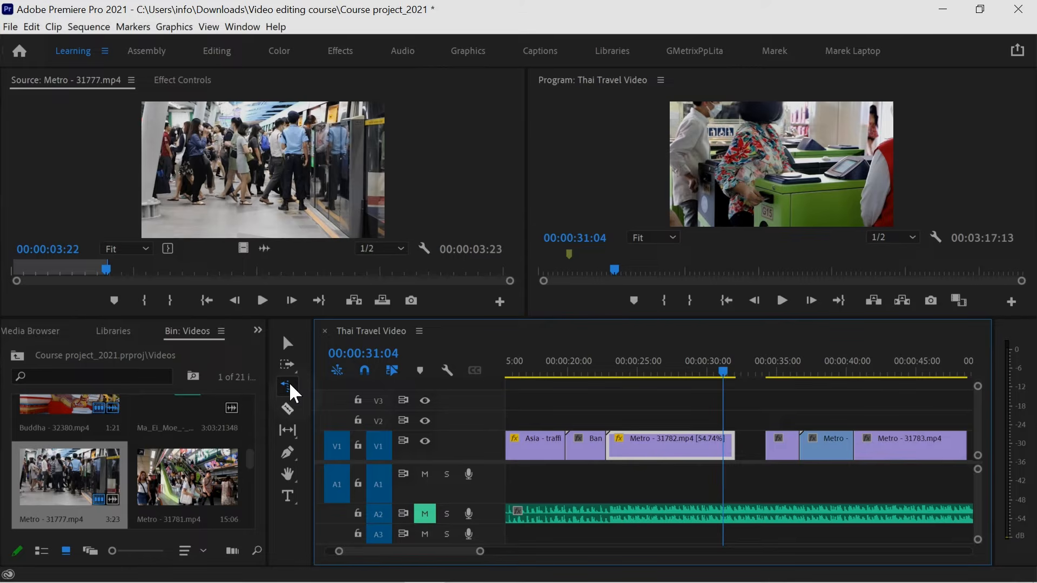
Step: Undo the rate stretch of Metro - 31782.mp4 and ripple-delete the gap after it
key(r)
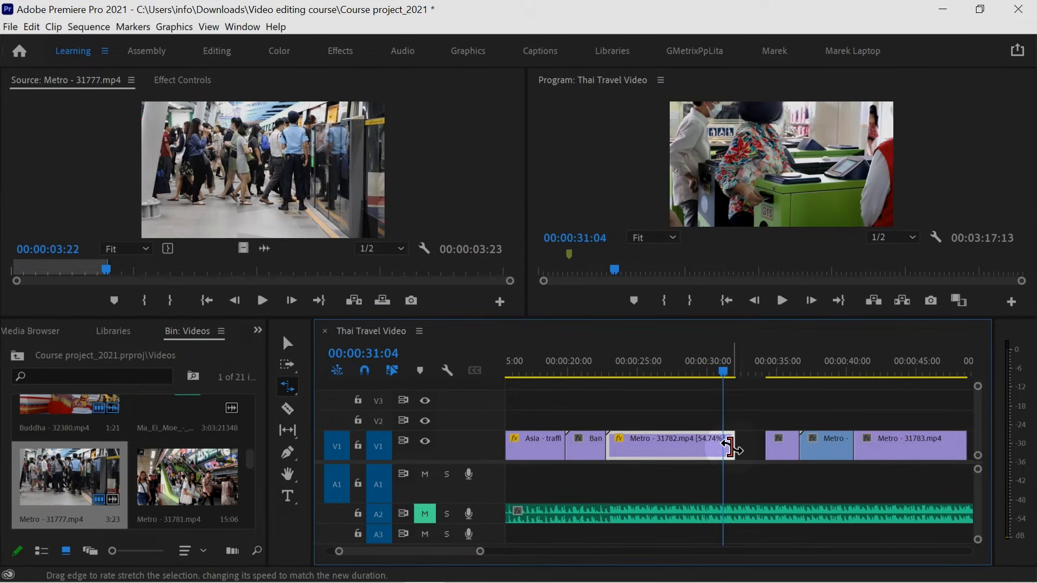
key(ctrl+z)
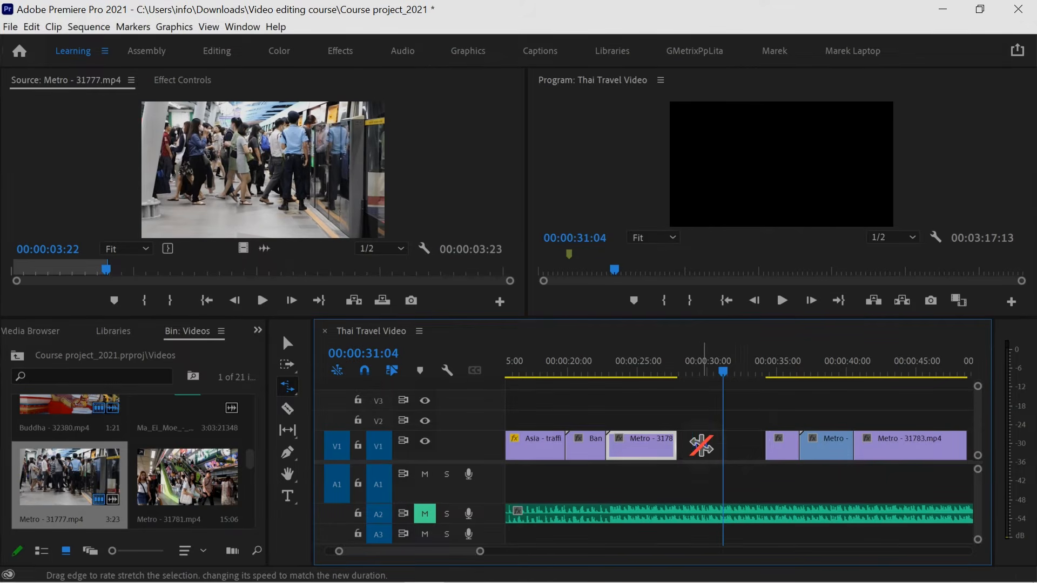
right_click(702, 446)
click(727, 457)
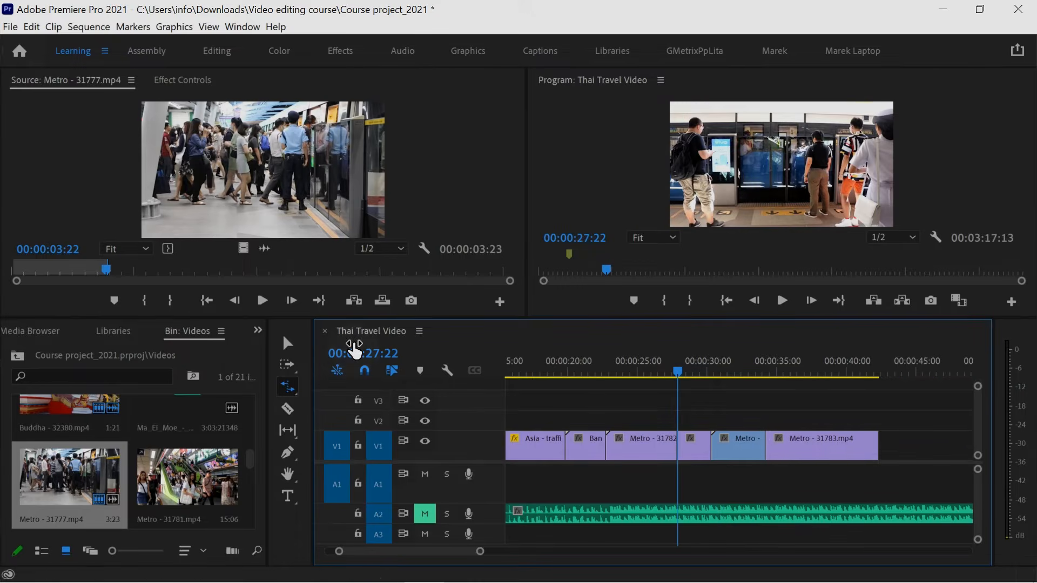
Step: Switch the grouped trim tool from Rate Stretch back to Ripple Edit, and activate the Razor tool
click(287, 382)
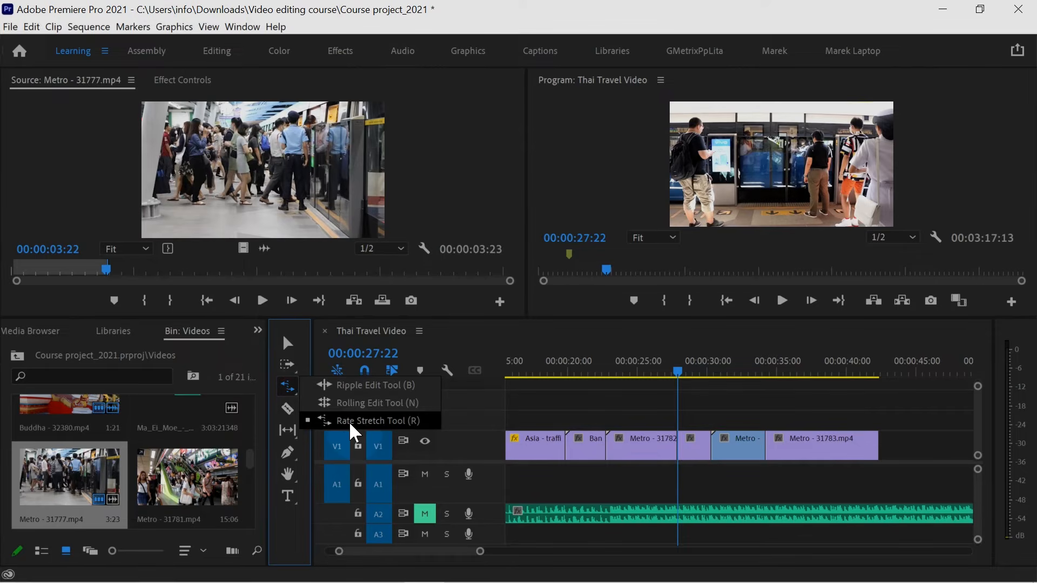
click(366, 386)
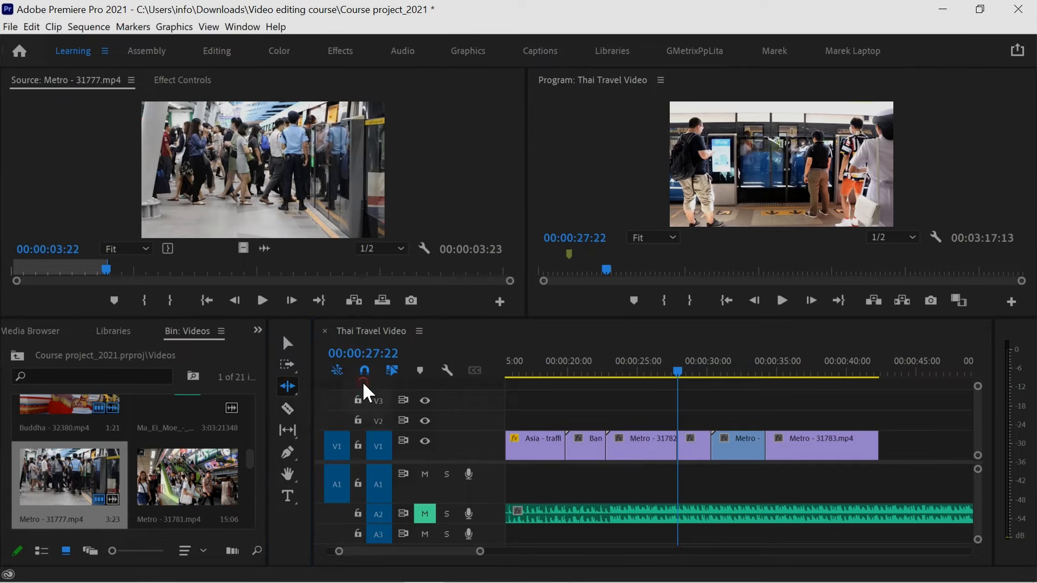
click(288, 409)
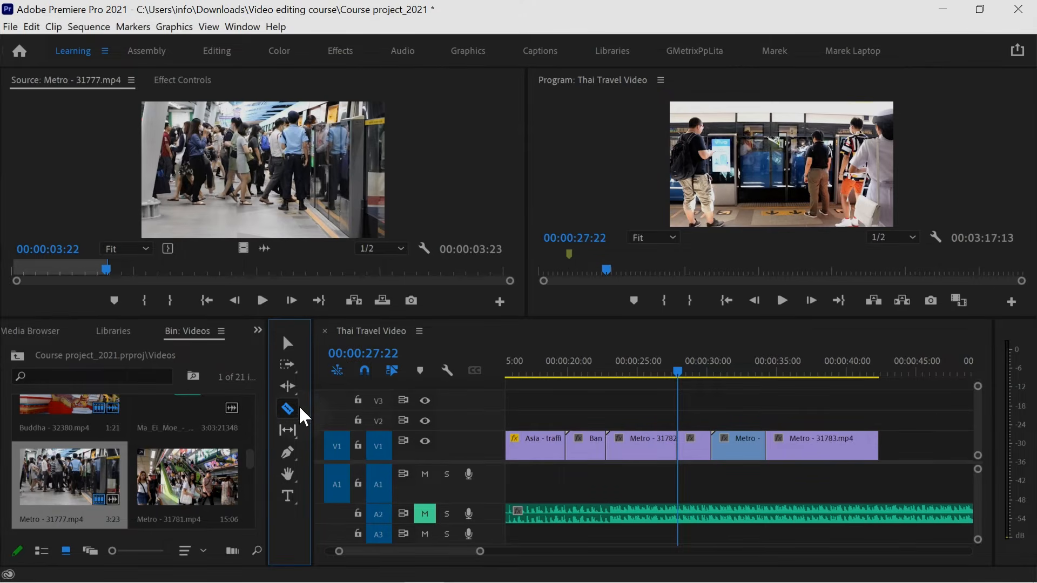
Step: Unmute audio track A2 and play the sequence with its music from 00:00:27:22 to 00:00:31:20
click(427, 516)
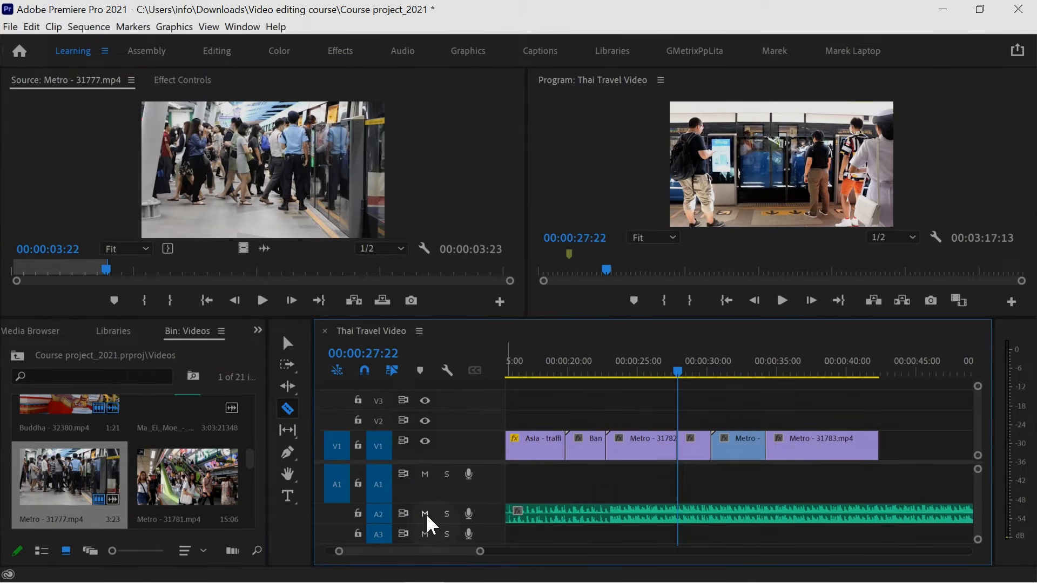
key(space)
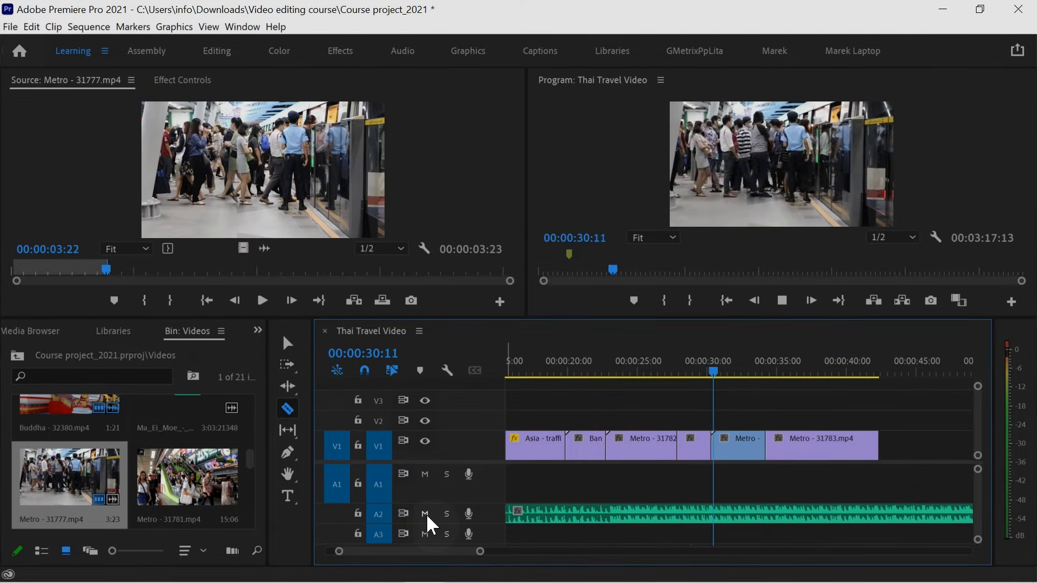
key(space)
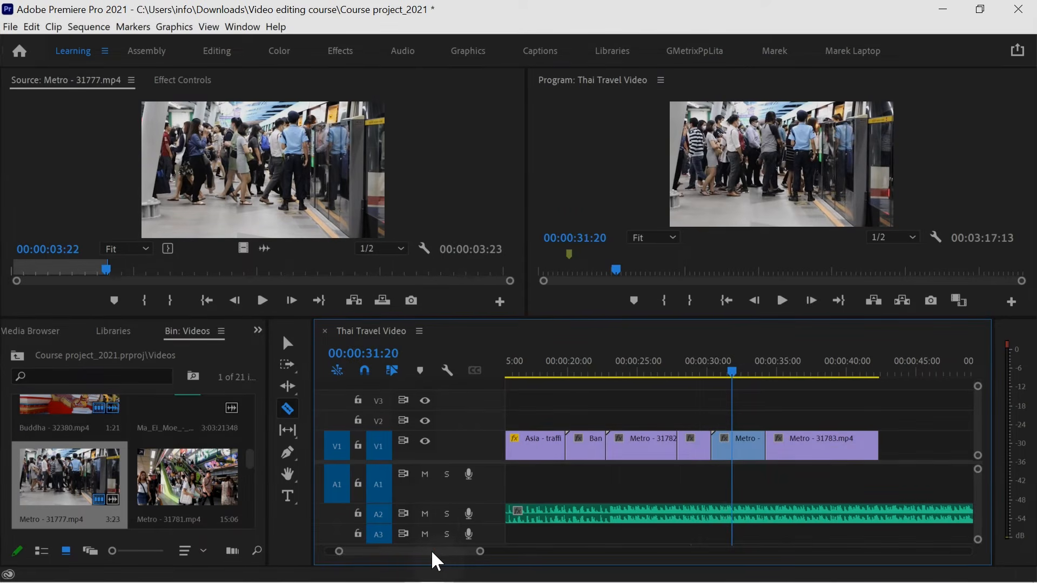
Step: Split the music clip on track A2 at the end of Metro - 31783.mp4, and delete the part after the cut
mouse_move(431, 550)
mouse_down()
mouse_move(520, 549)
mouse_move(432, 547)
mouse_up()
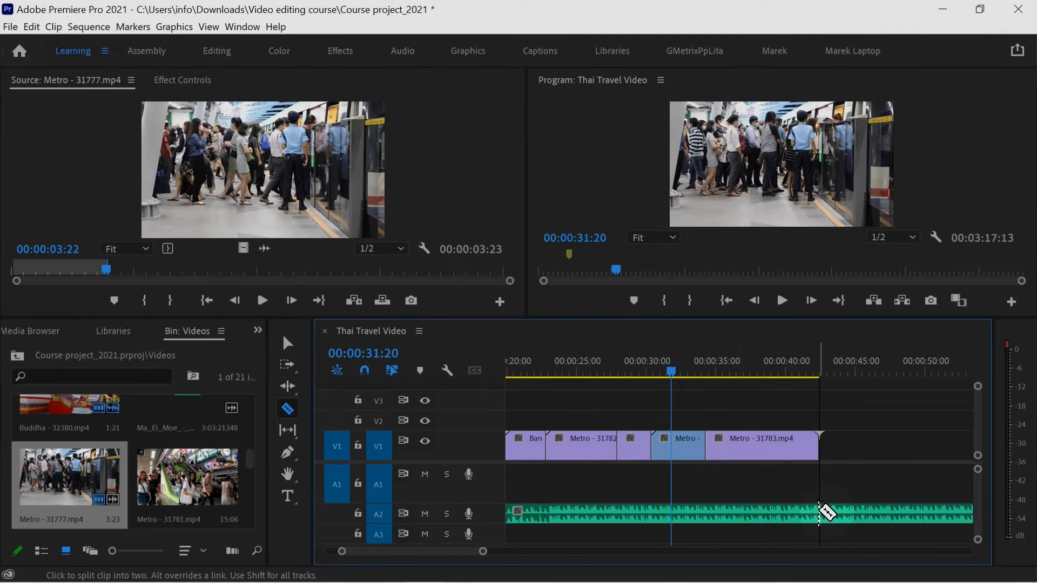
click(819, 513)
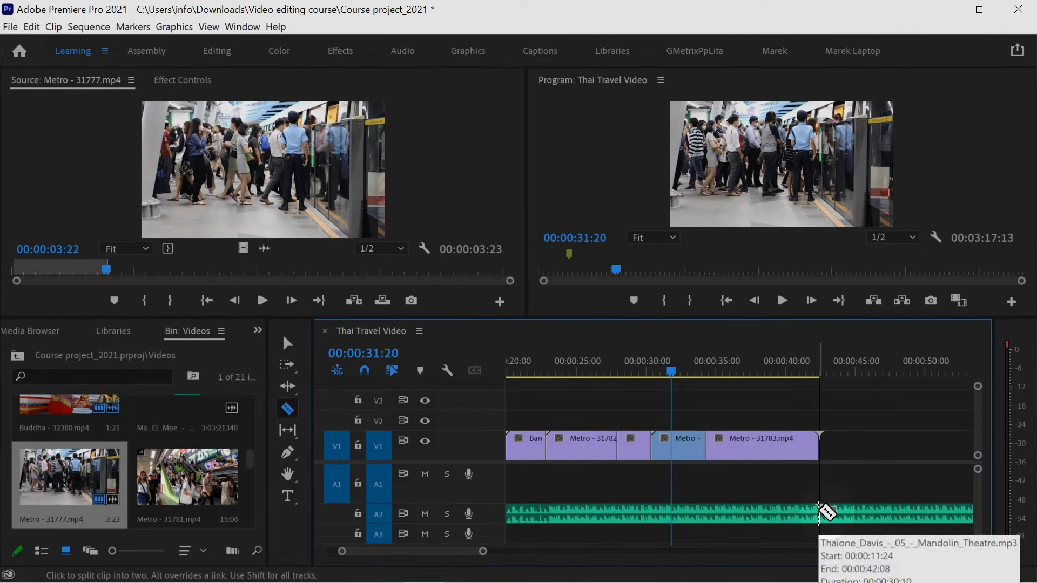
click(285, 341)
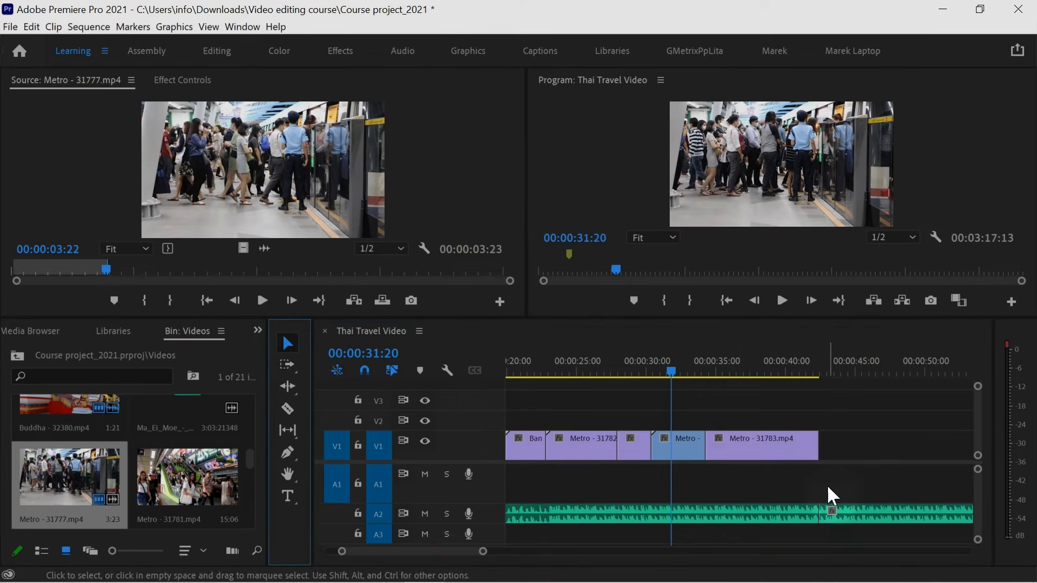
click(878, 513)
key(Delete)
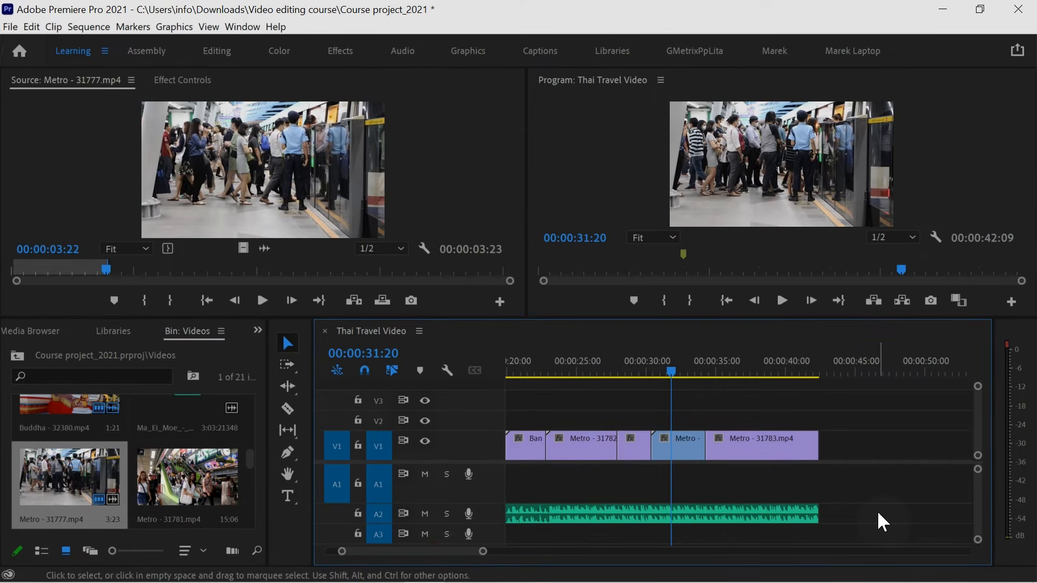
Step: Play the last seconds of Metro - 31783.mp4 to the sequence's end, and step back one frame to 00:00:42:08
click(775, 371)
key(space)
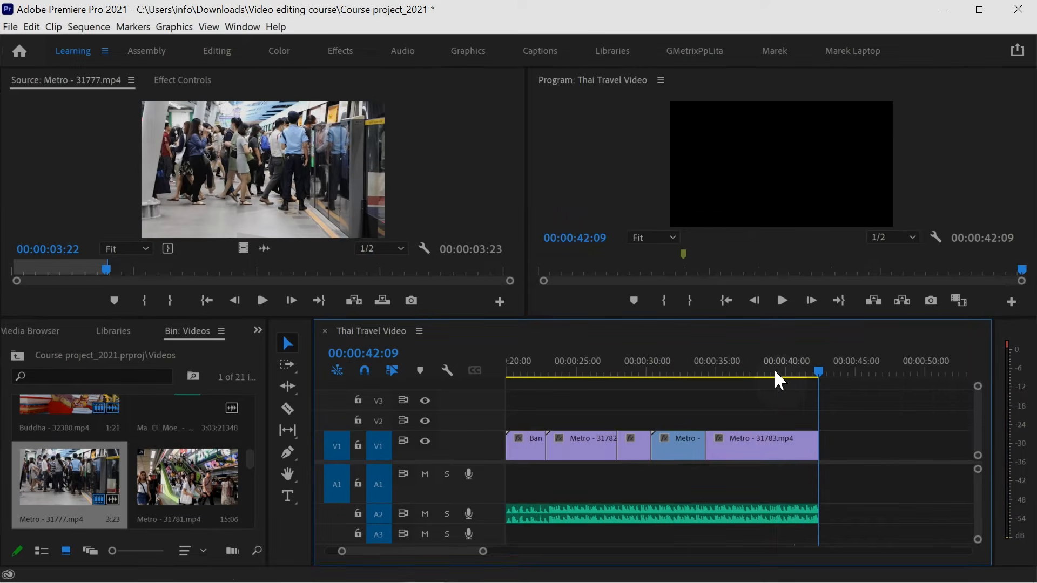
key(Left)
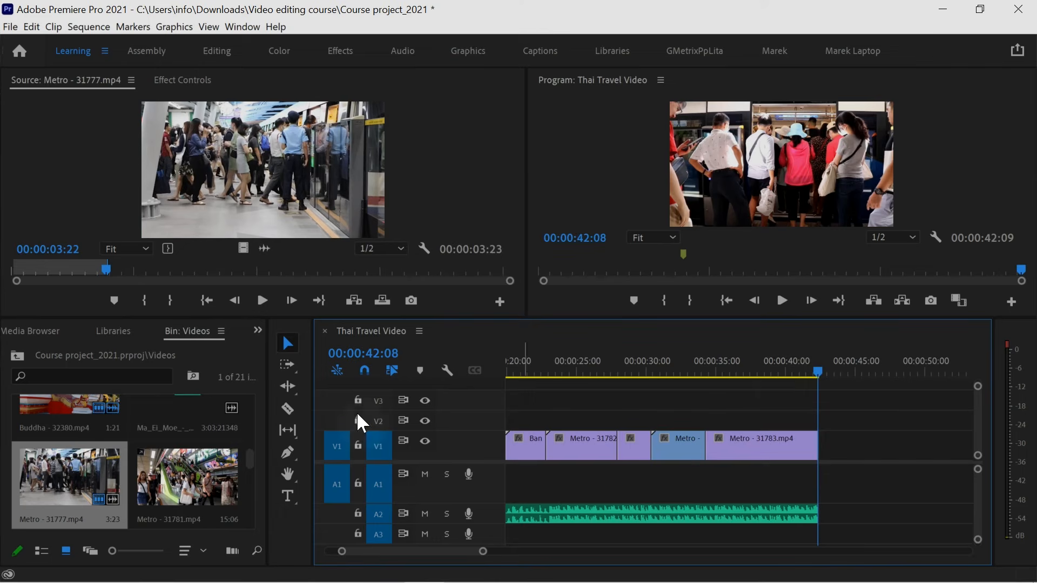
Step: Activate the Slip tool and place the playhead at 00:00:29:01, inside the short clip after Metro - 31782
click(288, 408)
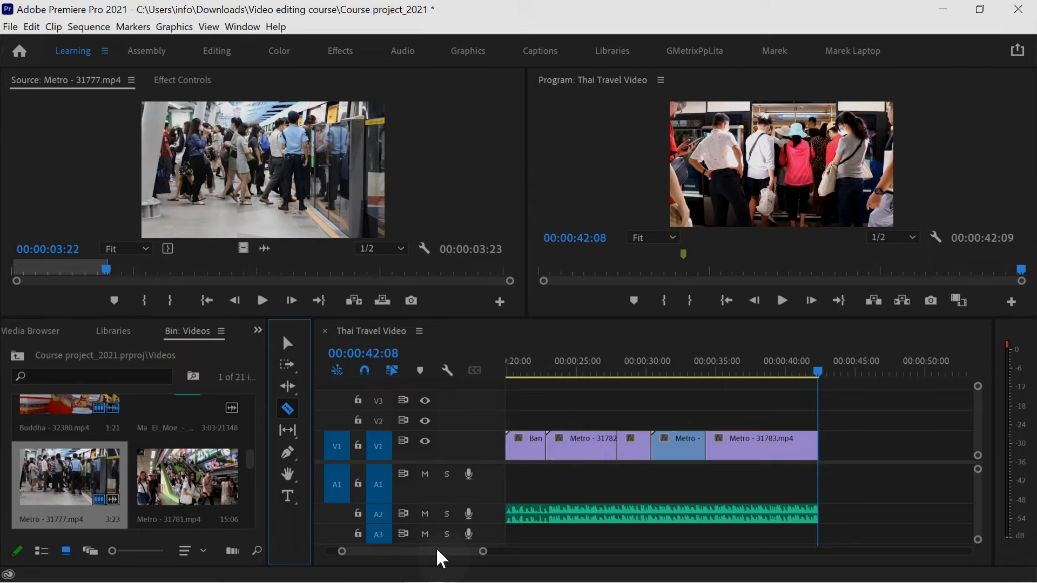
drag(436, 551, 418, 551)
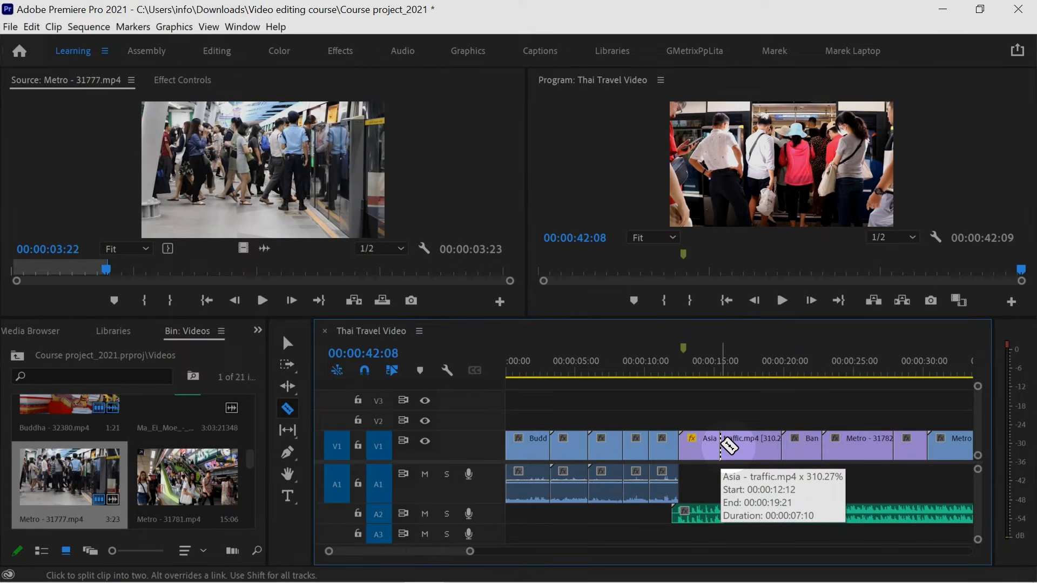
click(291, 429)
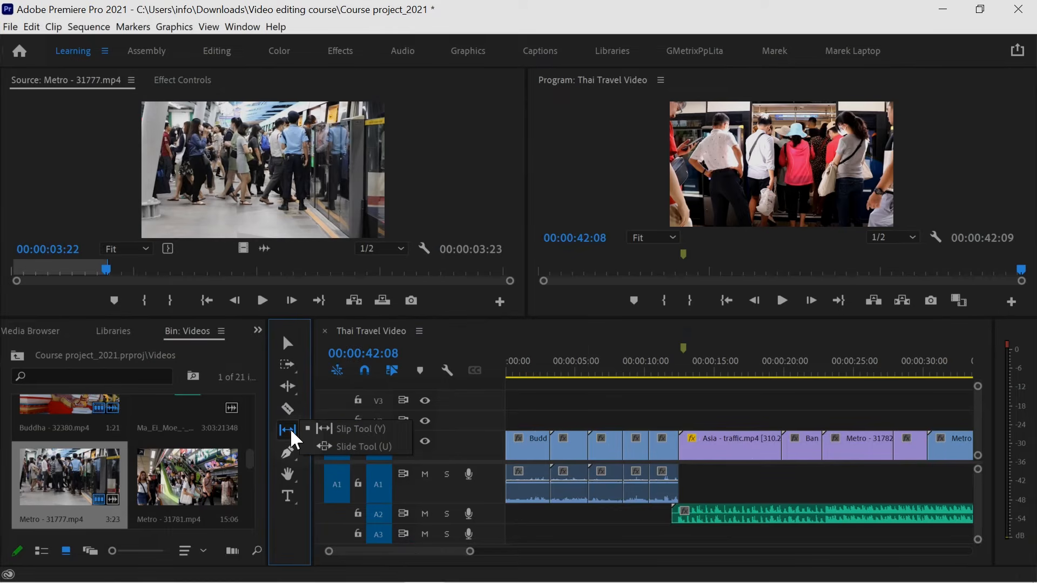
click(351, 429)
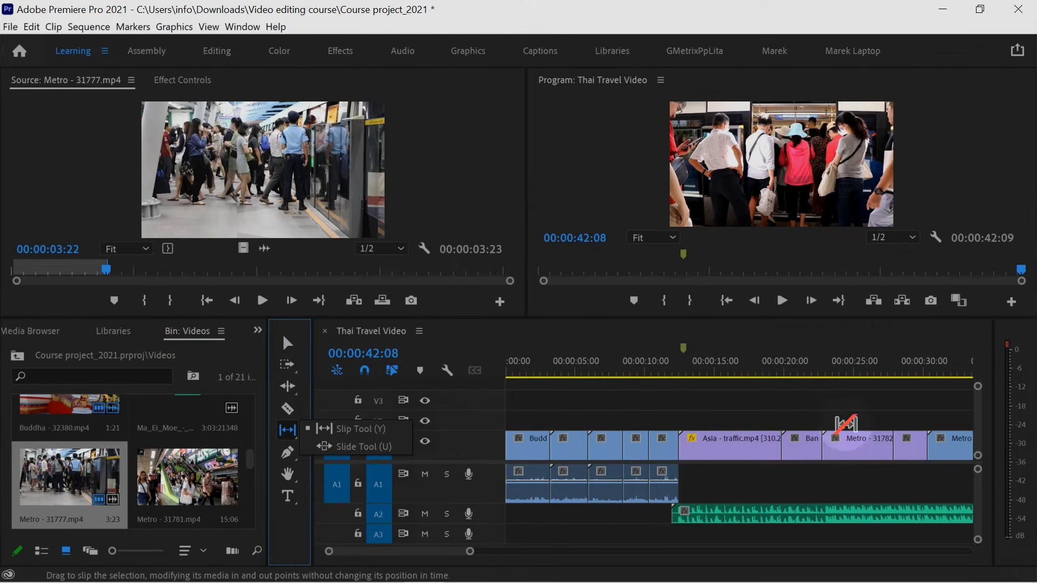
click(912, 371)
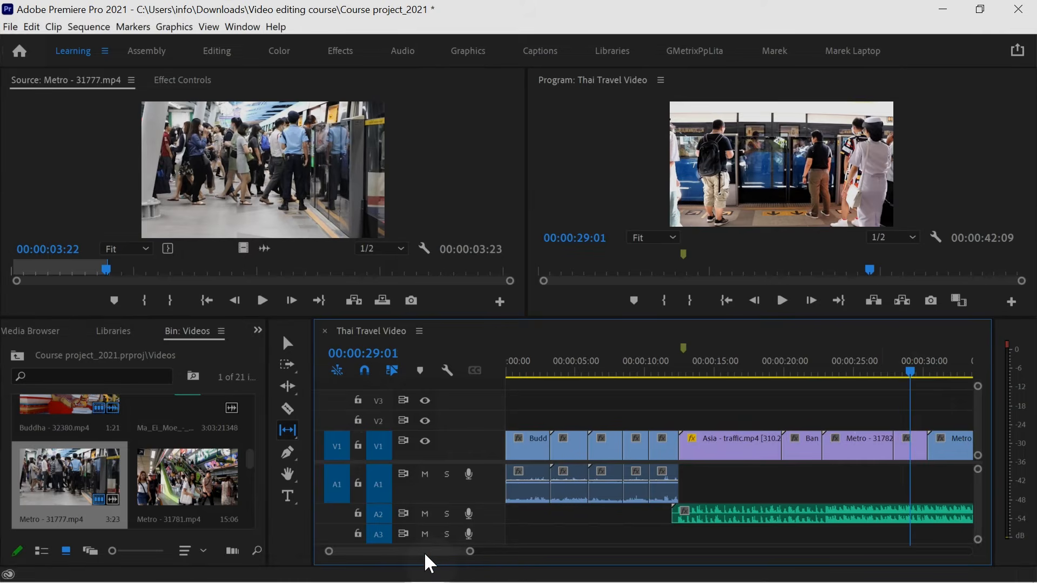
drag(423, 552, 431, 552)
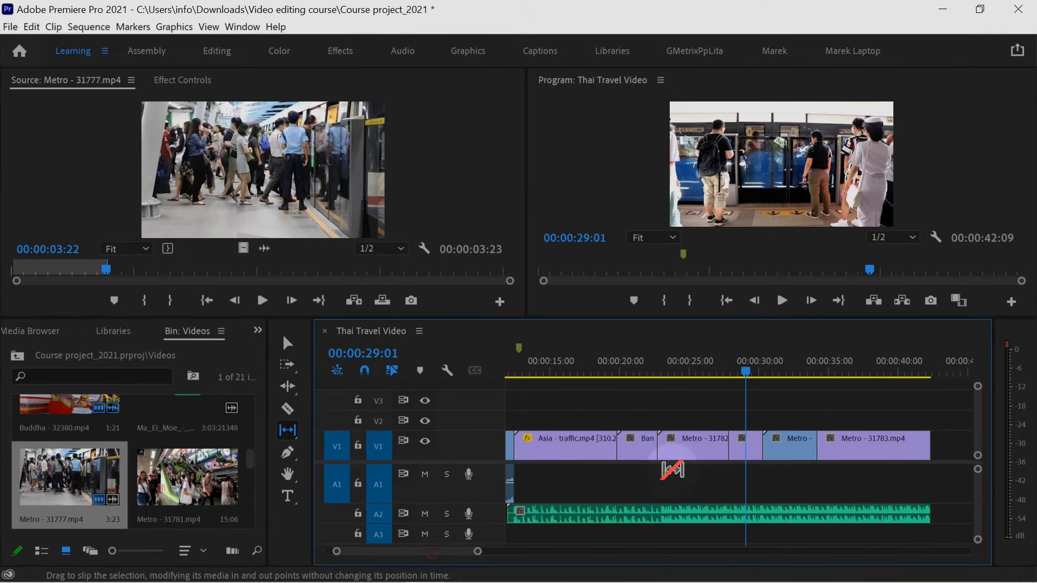
Step: Slip the short clip after Metro - 31782 back and forth to adjust its in and out points while keeping its position
click(745, 446)
drag(745, 445, 741, 446)
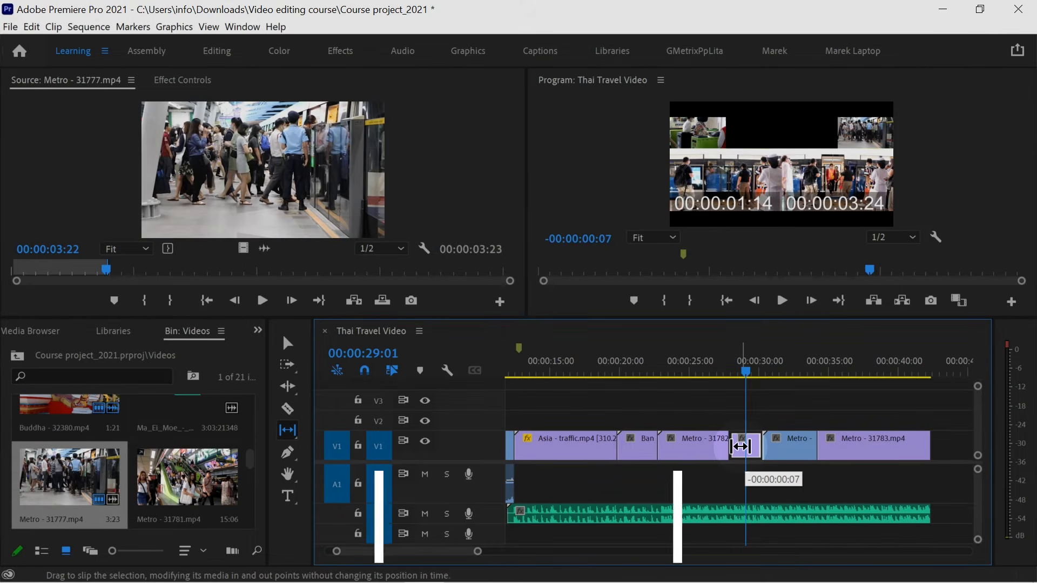
mouse_move(740, 447)
mouse_down()
mouse_move(770, 452)
mouse_move(708, 455)
mouse_move(751, 459)
mouse_up()
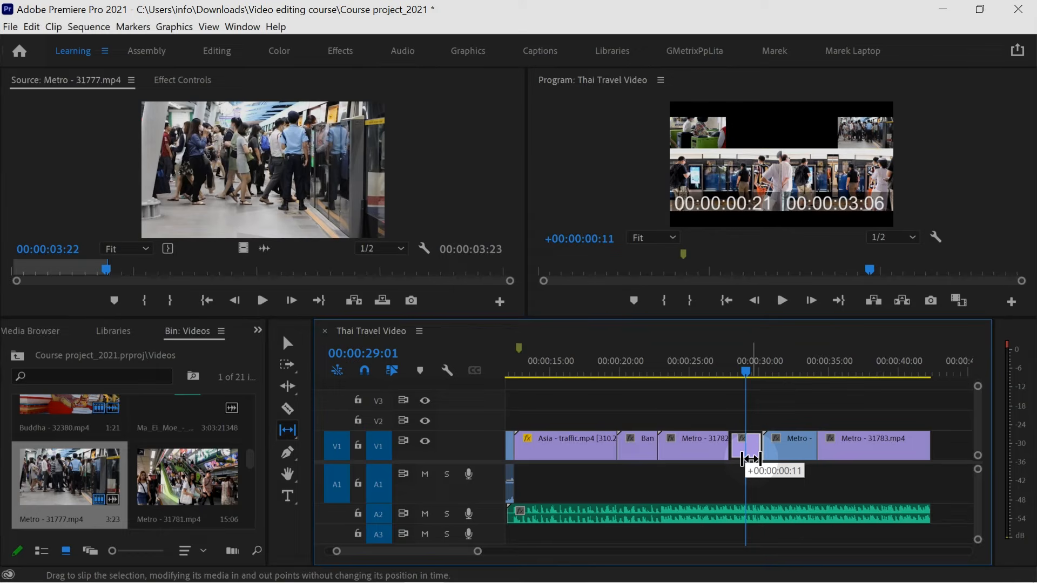
mouse_move(750, 459)
mouse_down()
mouse_move(761, 462)
mouse_move(744, 466)
mouse_up()
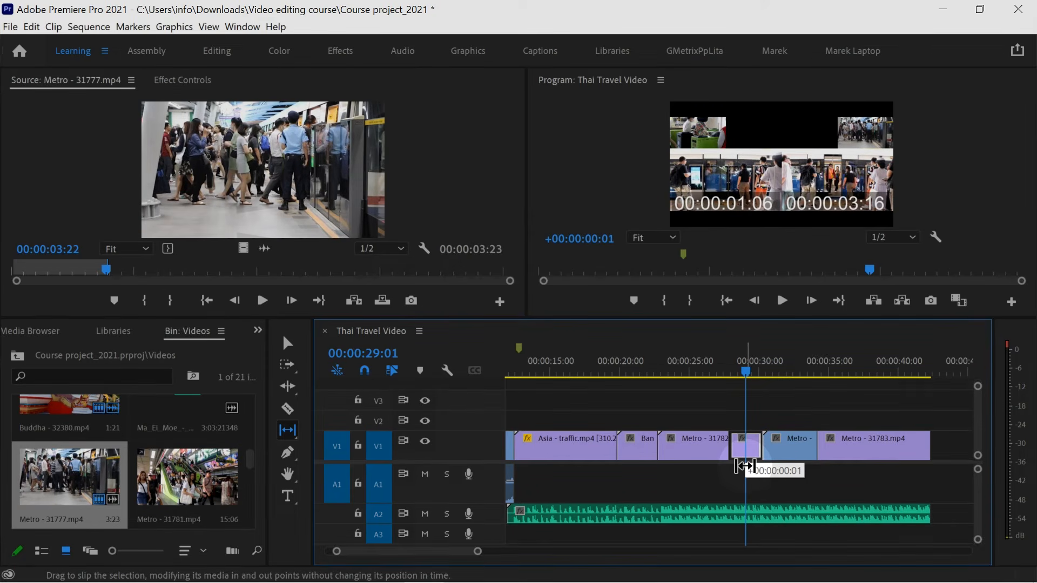
drag(744, 466, 745, 464)
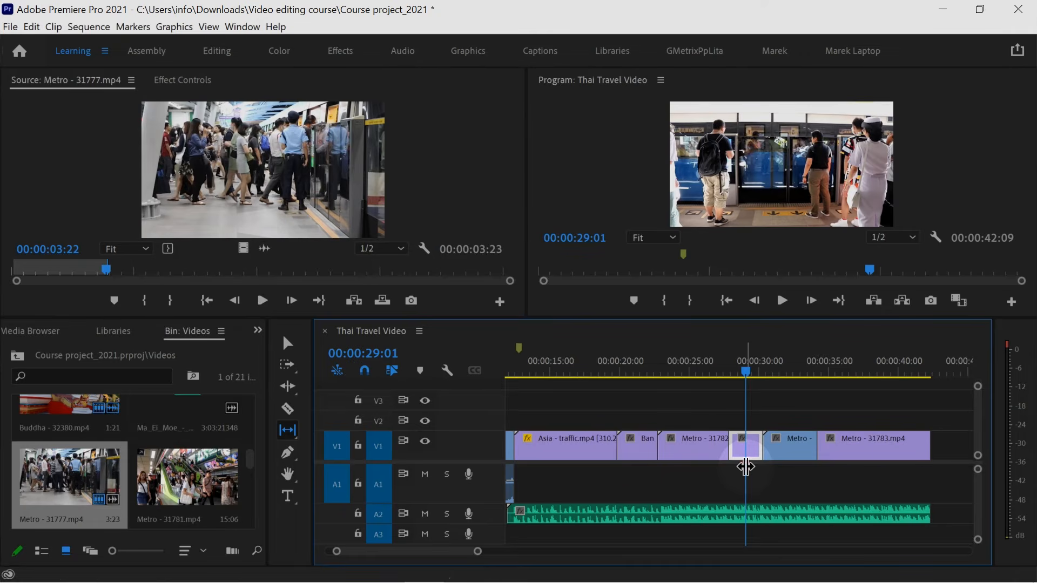
Step: Play the sequence from the end of Metro - 31782 through the slipped clip to 00:00:31:08
click(725, 369)
key(space)
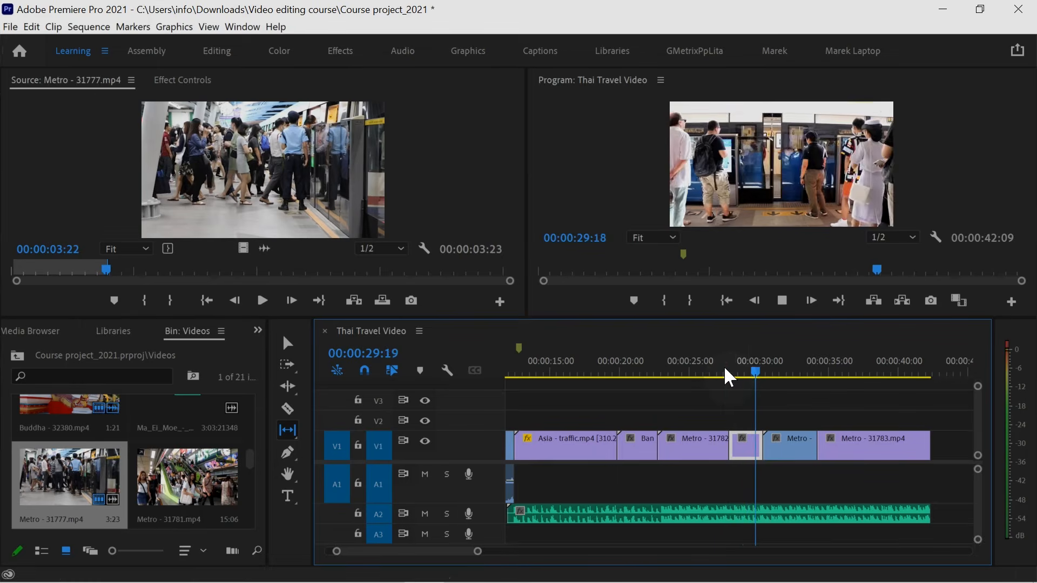
key(space)
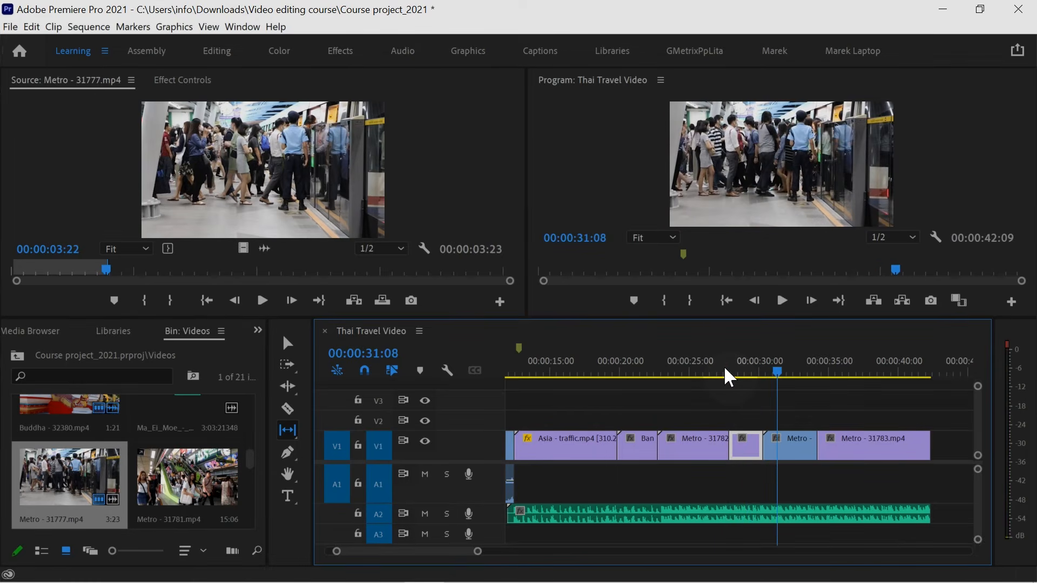
Step: Step frame by frame back and forth over the cut after the slipped clip, from 00:00:30:05 to 00:00:30:10
click(763, 370)
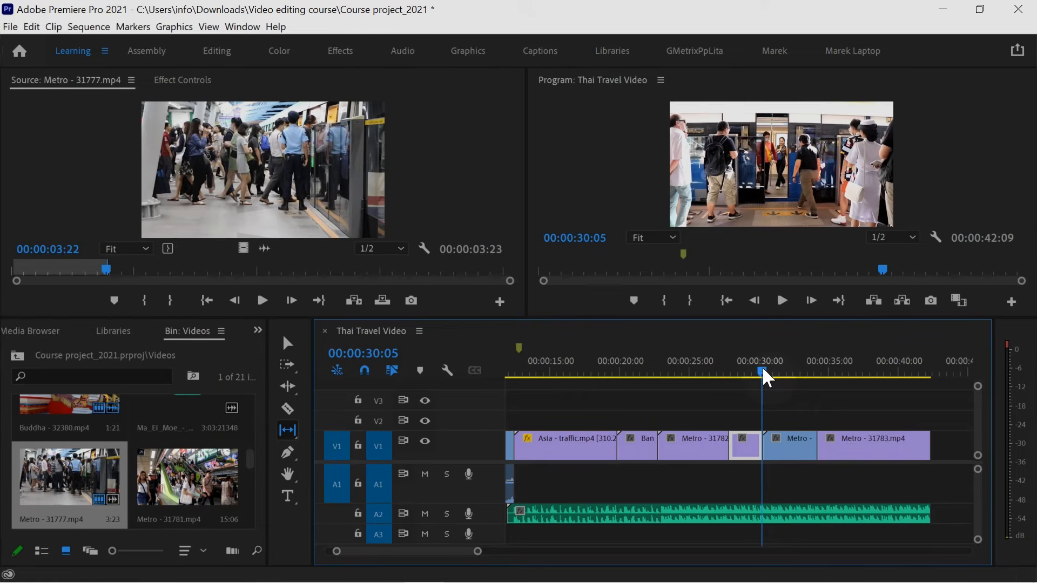
key(Right)
key(Right)
key(Right)
key(Right)
key(Right)
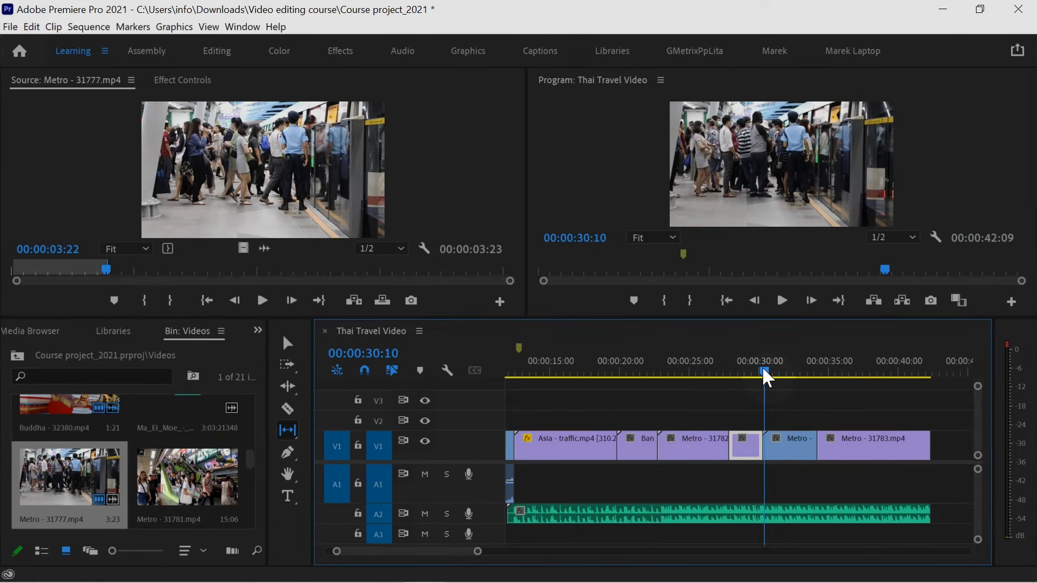
key(Right)
key(Right)
key(Right)
key(Left)
key(Left)
key(Left)
key(Left)
key(Left)
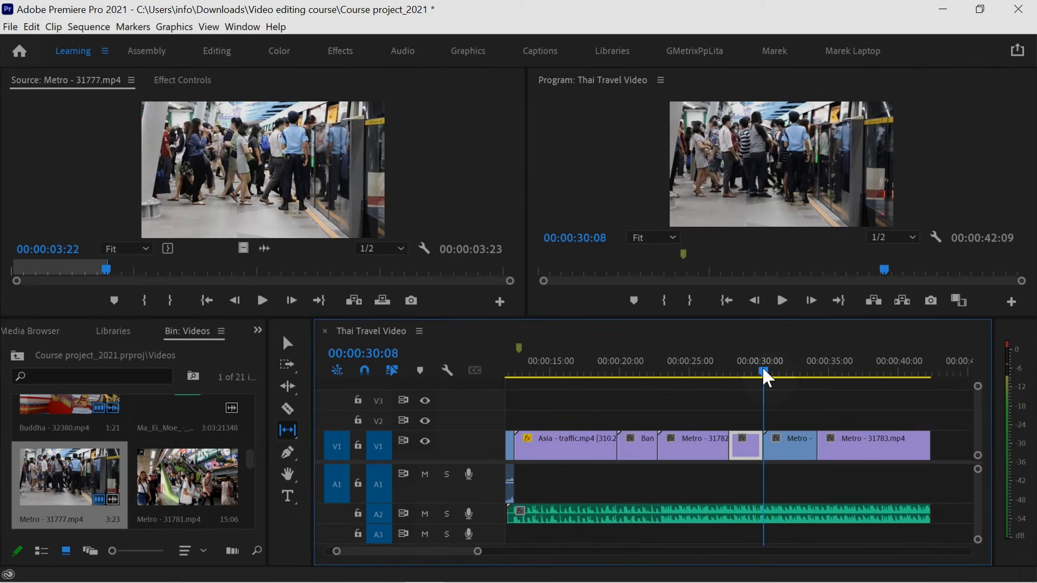
key(Right)
key(Right)
key(Right)
key(Left)
key(Left)
key(Left)
key(Left)
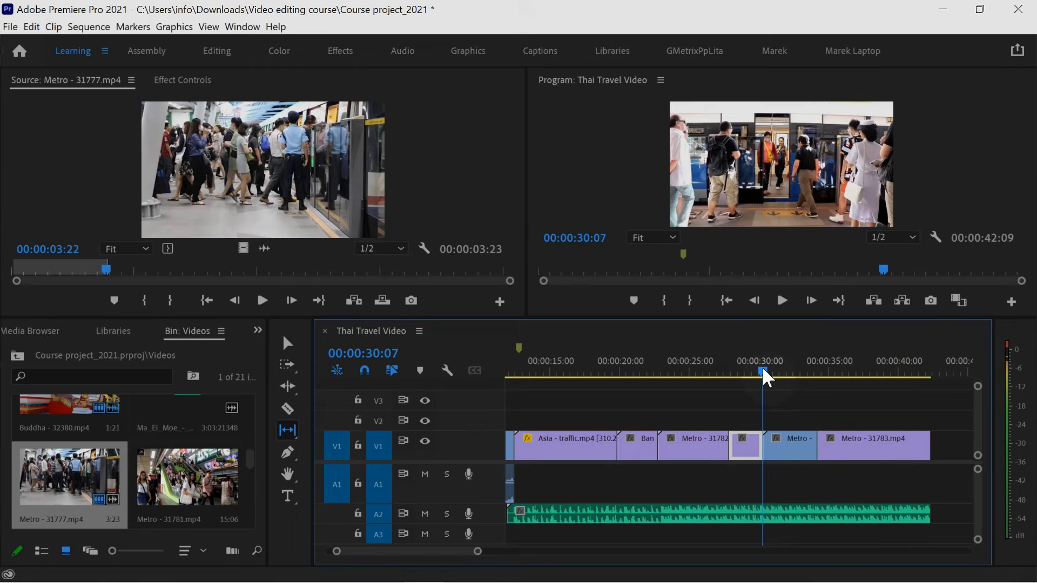
key(Right)
key(Right)
key(Right)
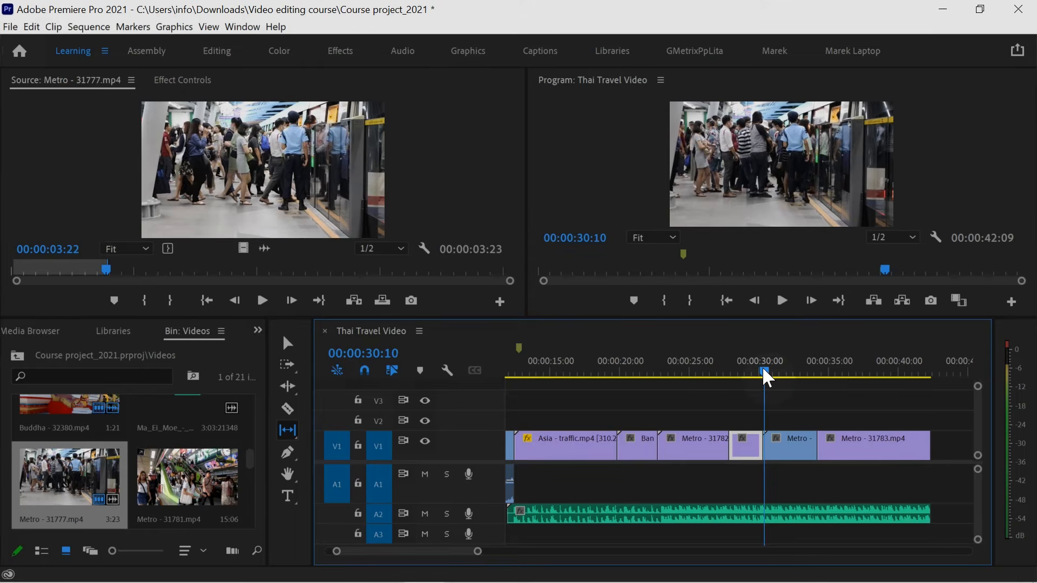
Step: Activate the Slide tool and view Metro - 31782 and the clip before it, leaving the playhead at 00:00:20:09
click(287, 430)
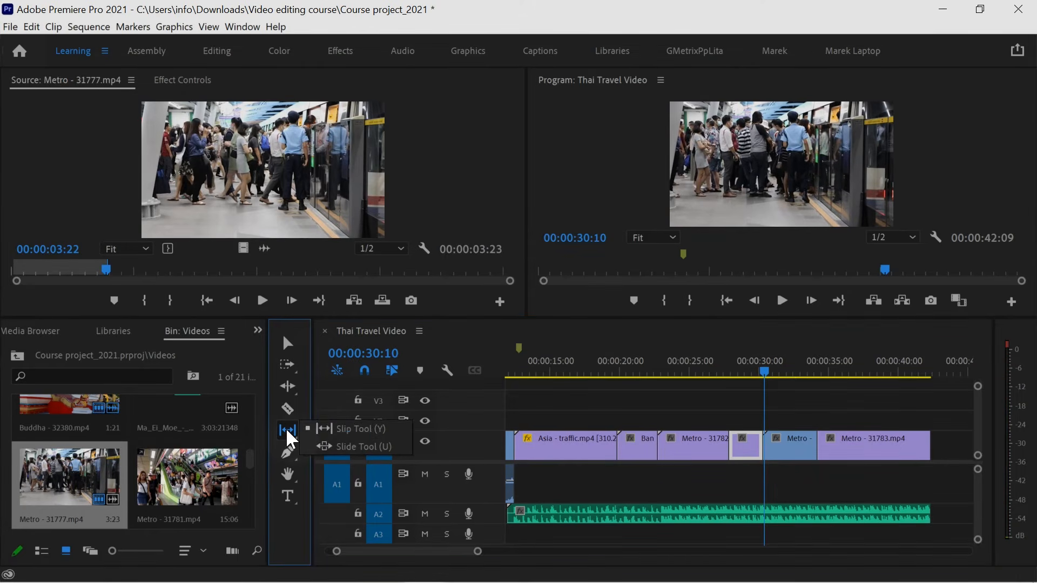
click(381, 447)
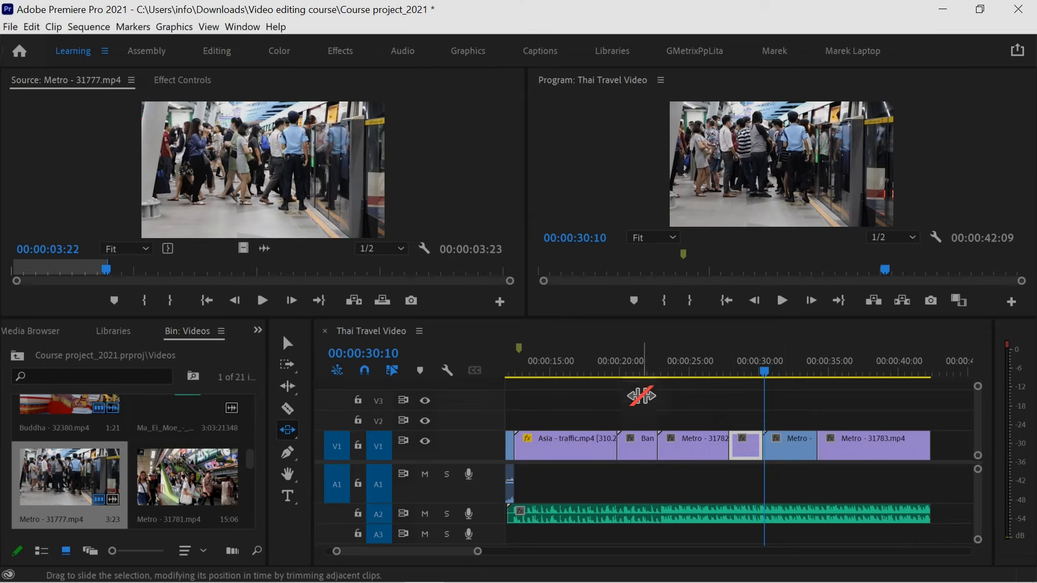
click(637, 372)
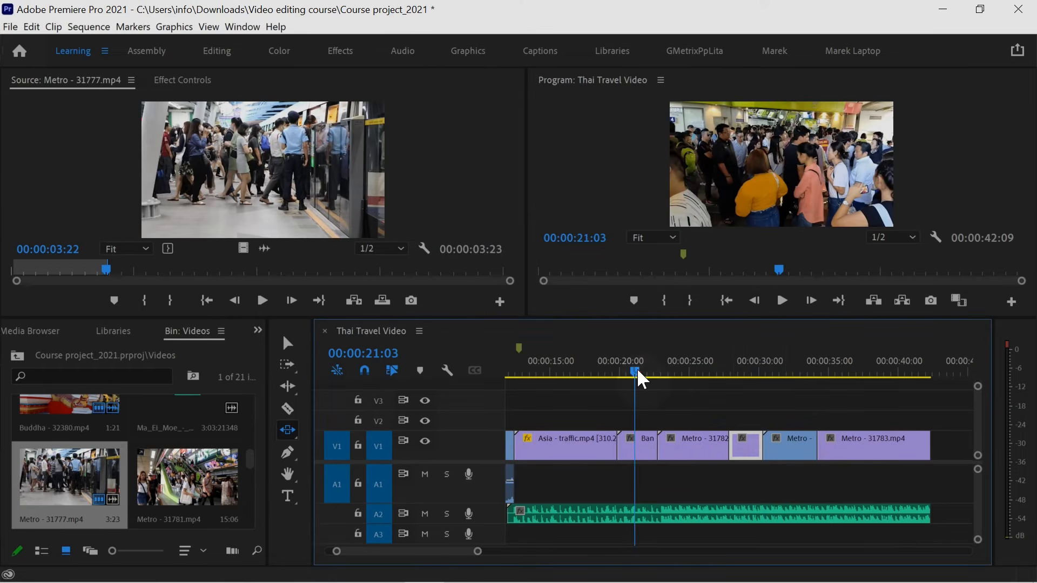
click(686, 371)
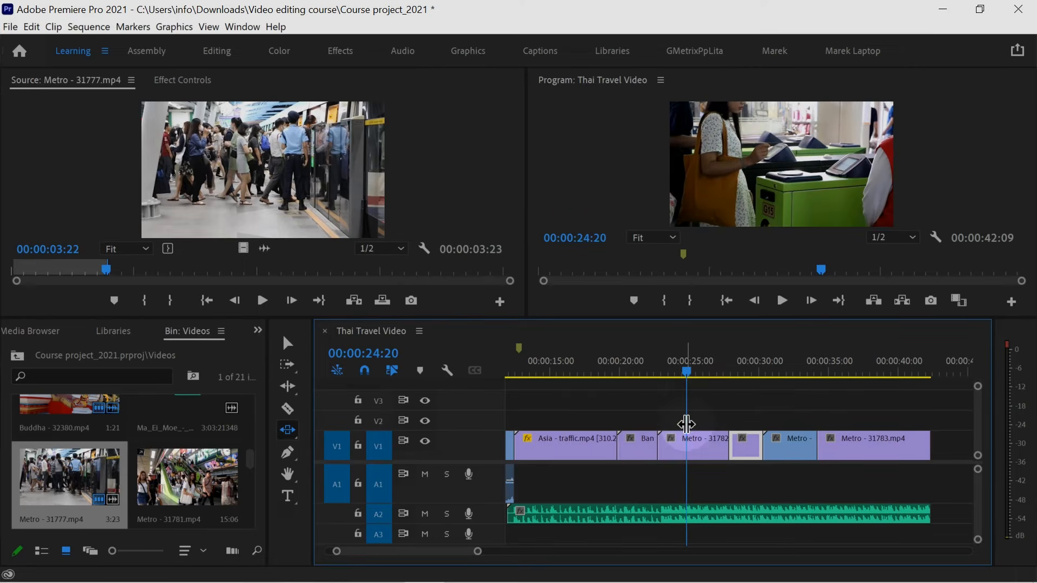
drag(686, 370, 624, 371)
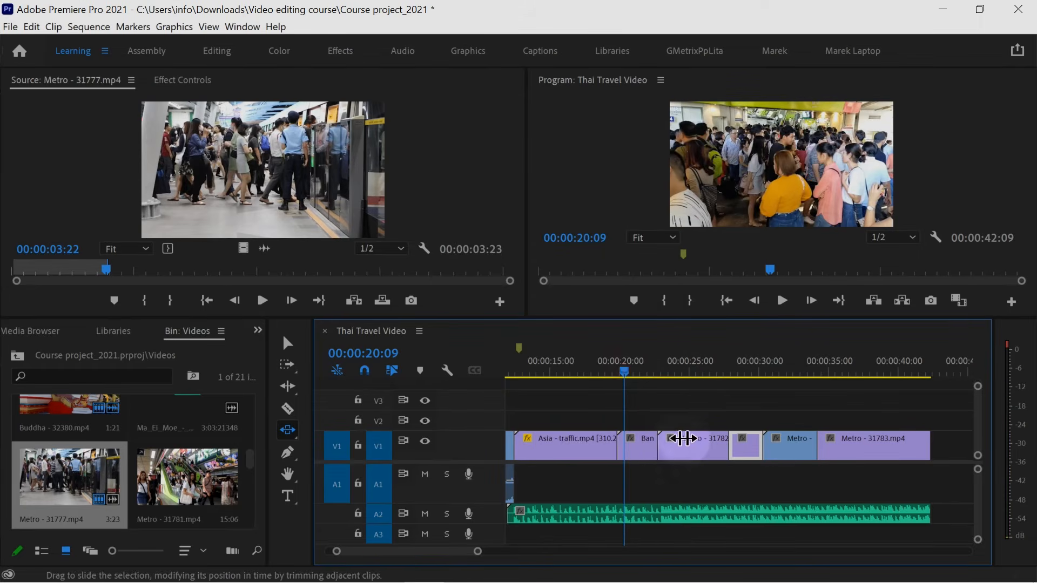
Step: Slide Metro - 31782 about a second earlier and back, leaving it a few frames earlier with the playhead at 00:00:28:14
drag(688, 443, 664, 453)
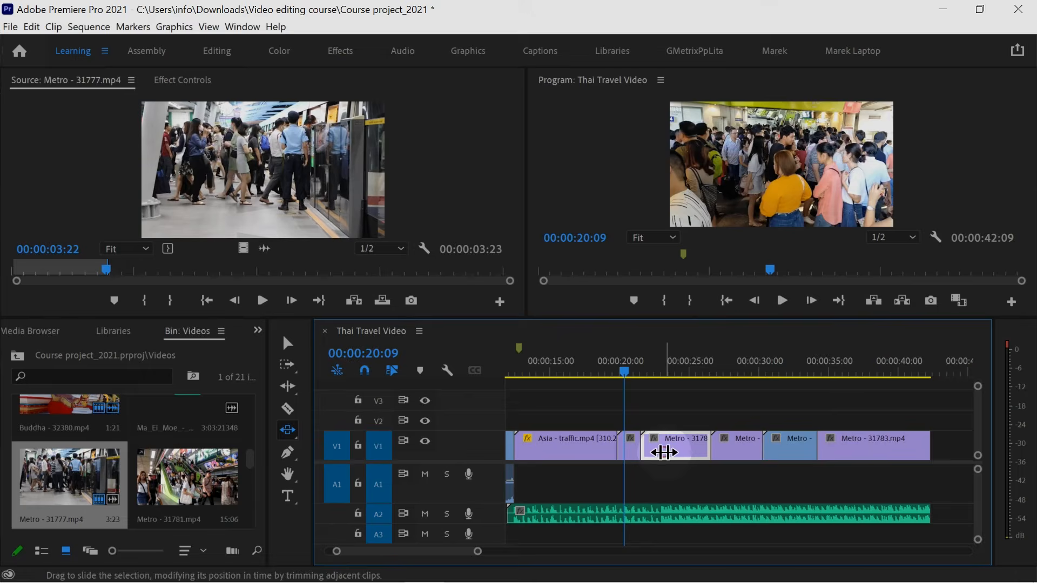
drag(622, 372, 736, 377)
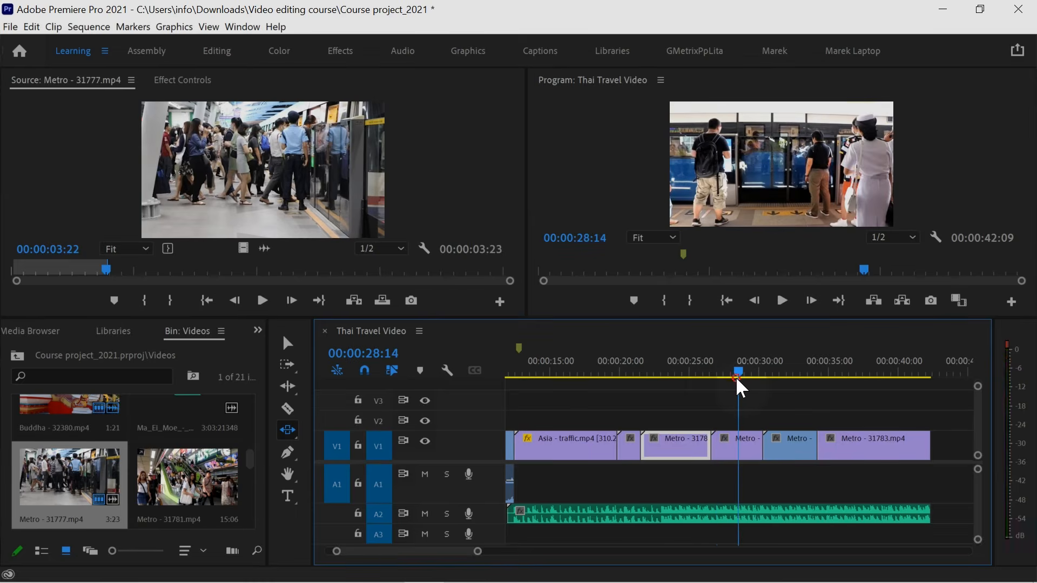
drag(673, 444, 689, 444)
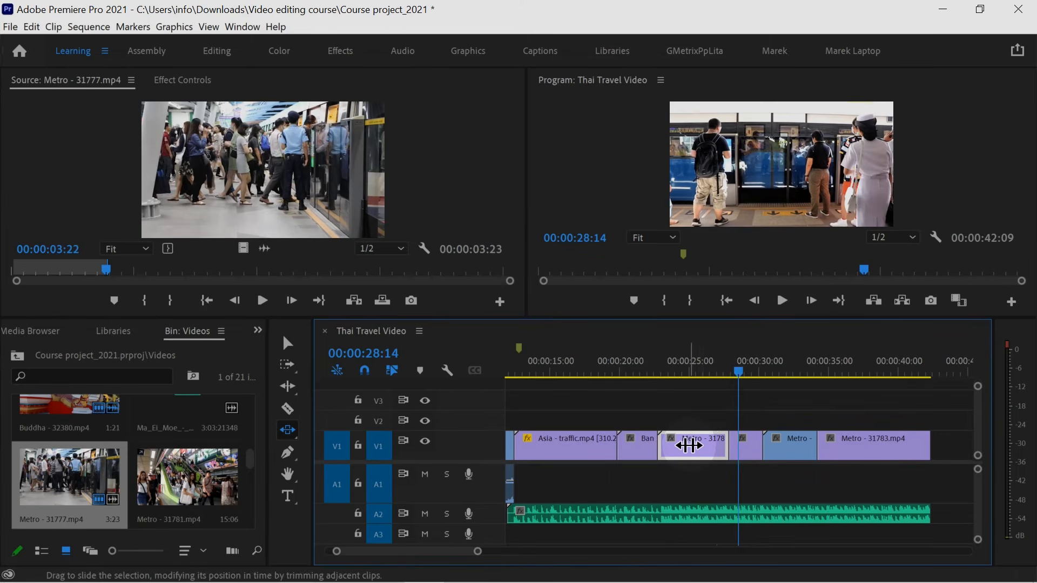
mouse_move(688, 445)
mouse_down()
mouse_move(668, 444)
mouse_move(715, 447)
mouse_move(671, 446)
mouse_move(715, 446)
mouse_move(686, 448)
mouse_up()
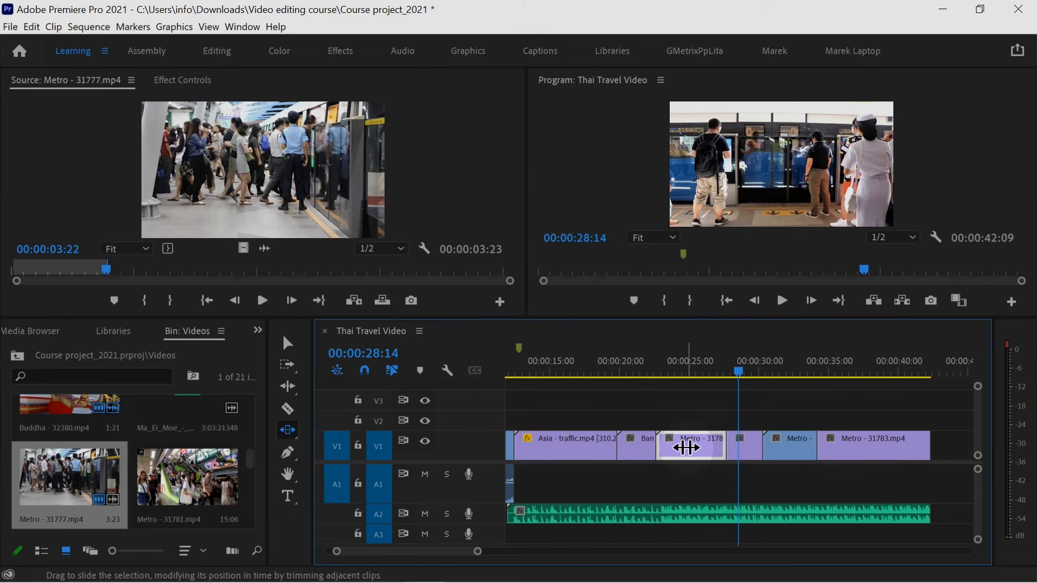
Step: Switch the grouped tool from Slide back to Slip, and activate the Pen tool
click(292, 427)
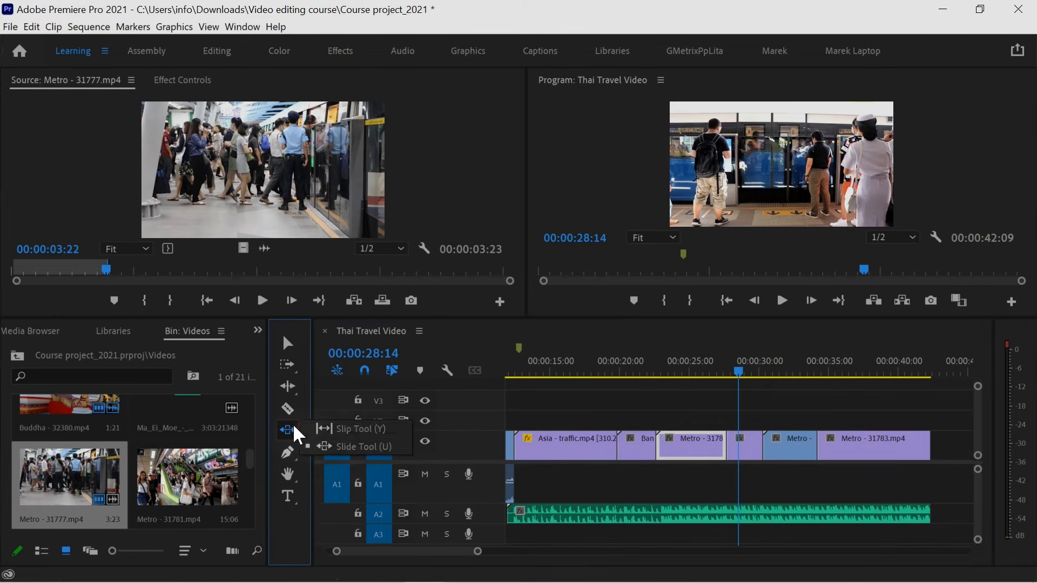
click(350, 431)
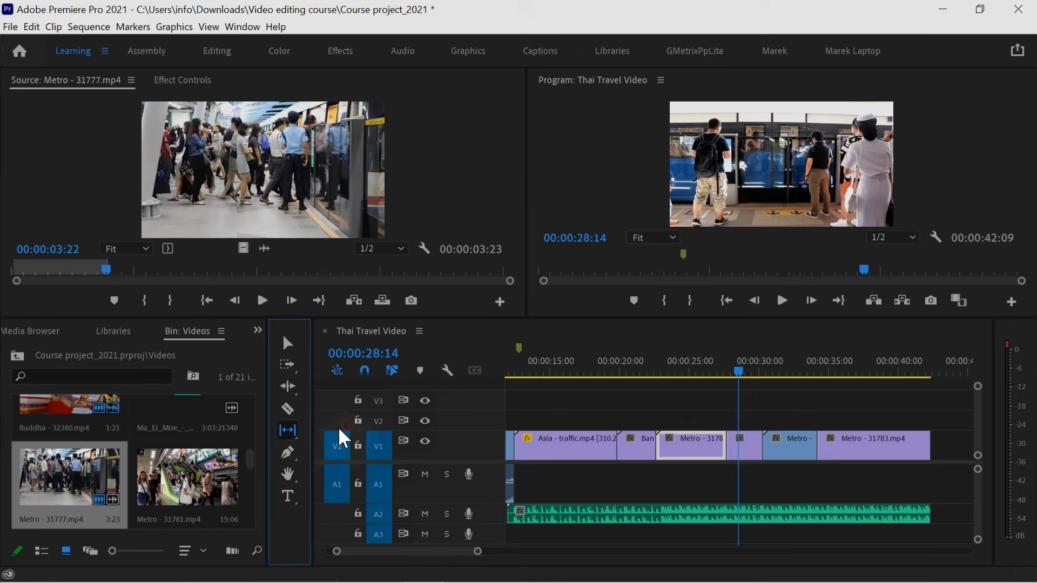
click(293, 462)
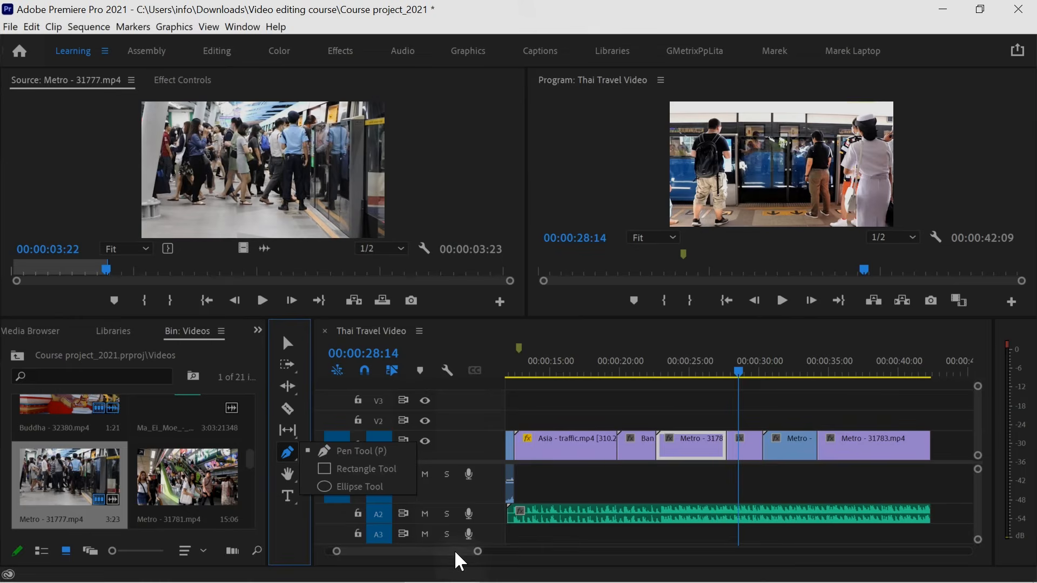
Step: Draw a rectangle with the Rectangle tool over the lower-left corner of the bells shot at 00:00:04:12
drag(455, 550, 394, 549)
click(543, 371)
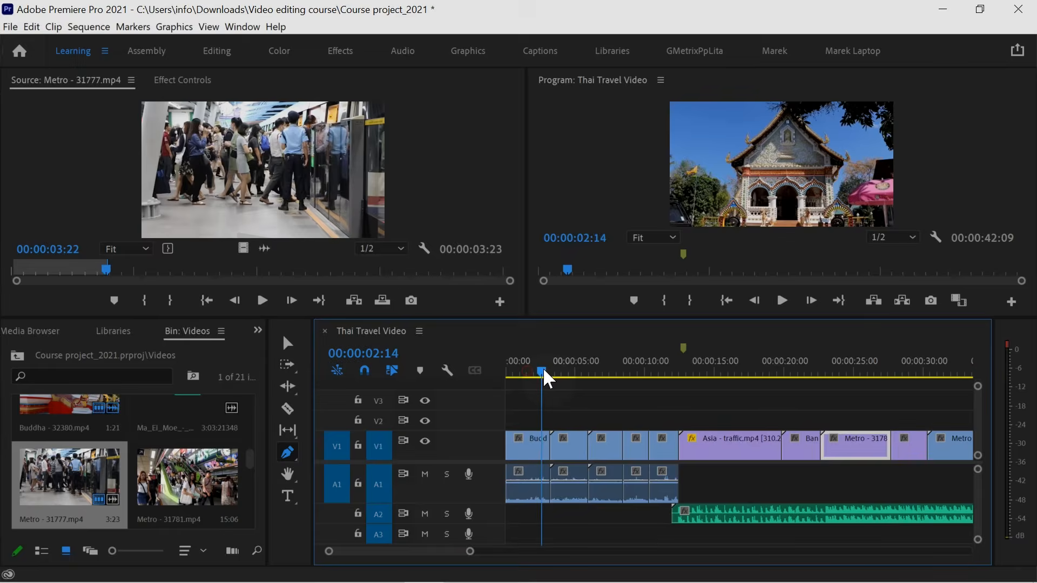
drag(544, 372, 570, 374)
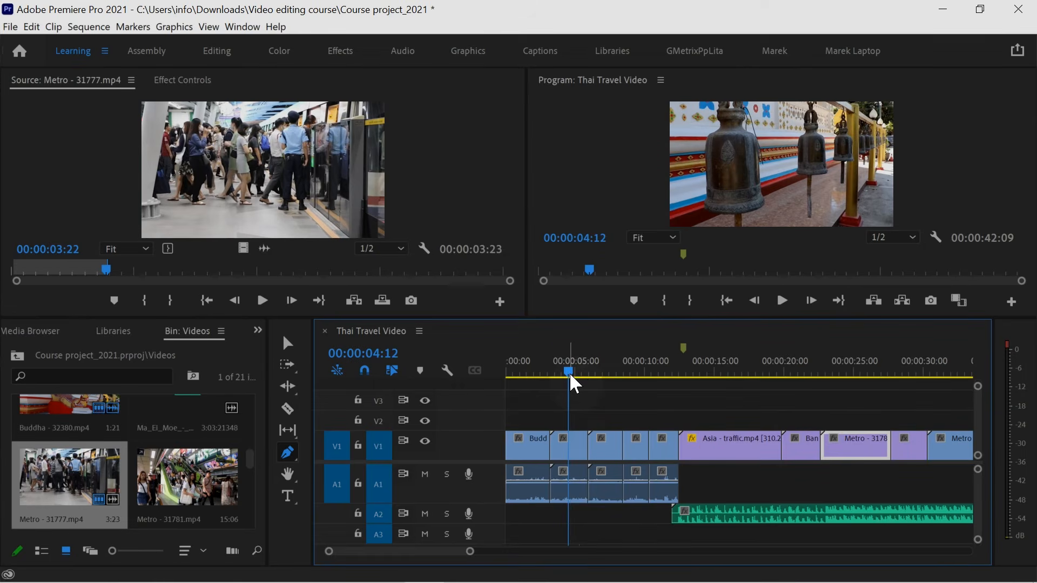
click(290, 457)
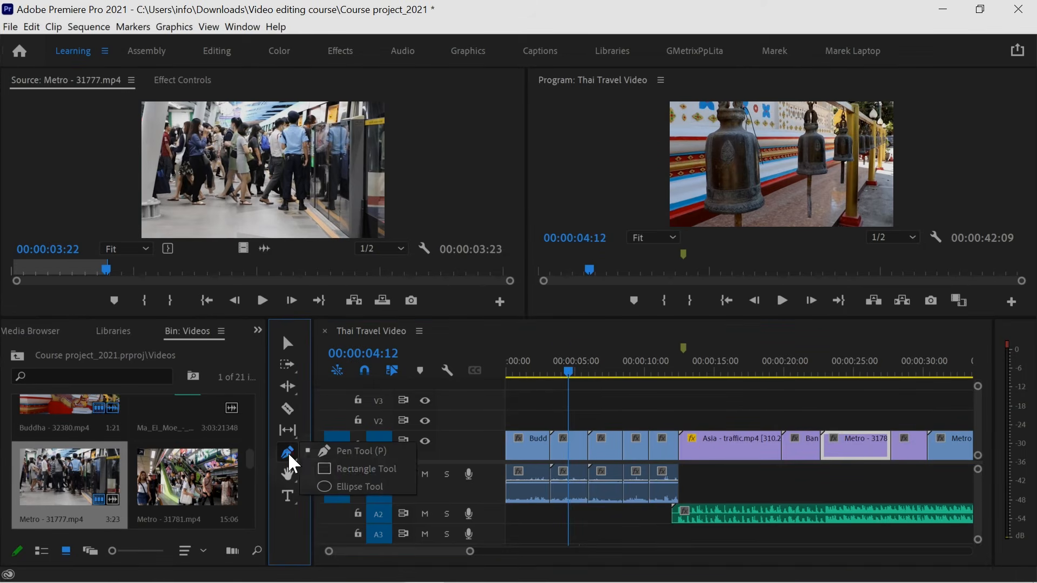
click(354, 468)
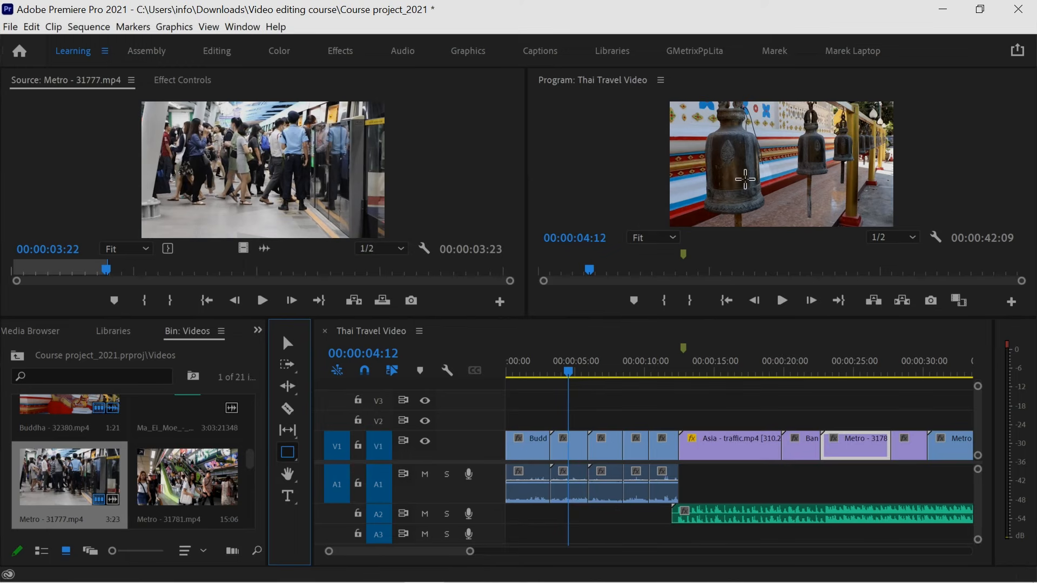
drag(745, 179, 667, 215)
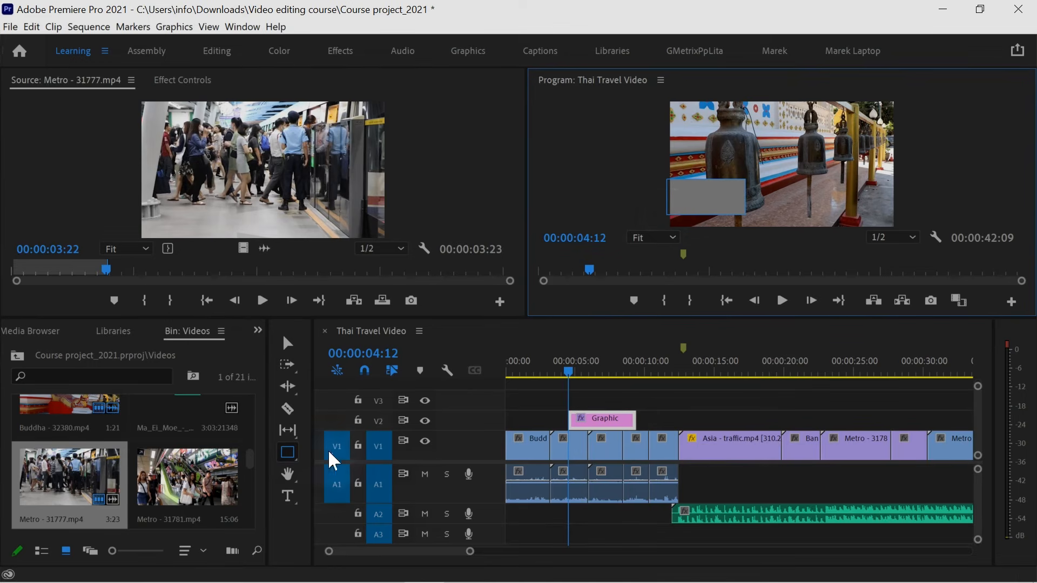
Step: Add the two-line text "Bangkok Thailand" over the rectangle with the Type tool
click(288, 499)
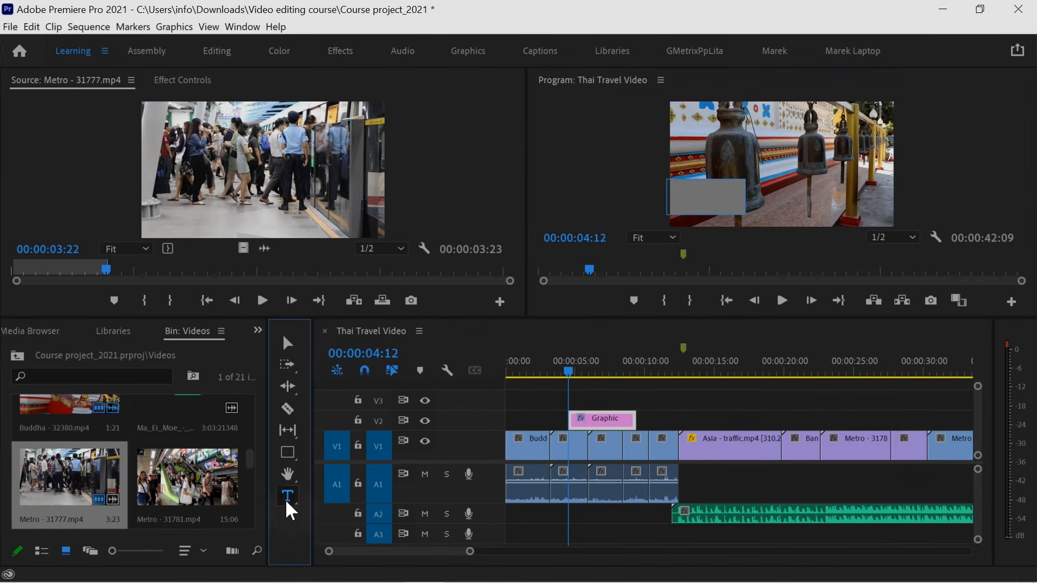
click(685, 190)
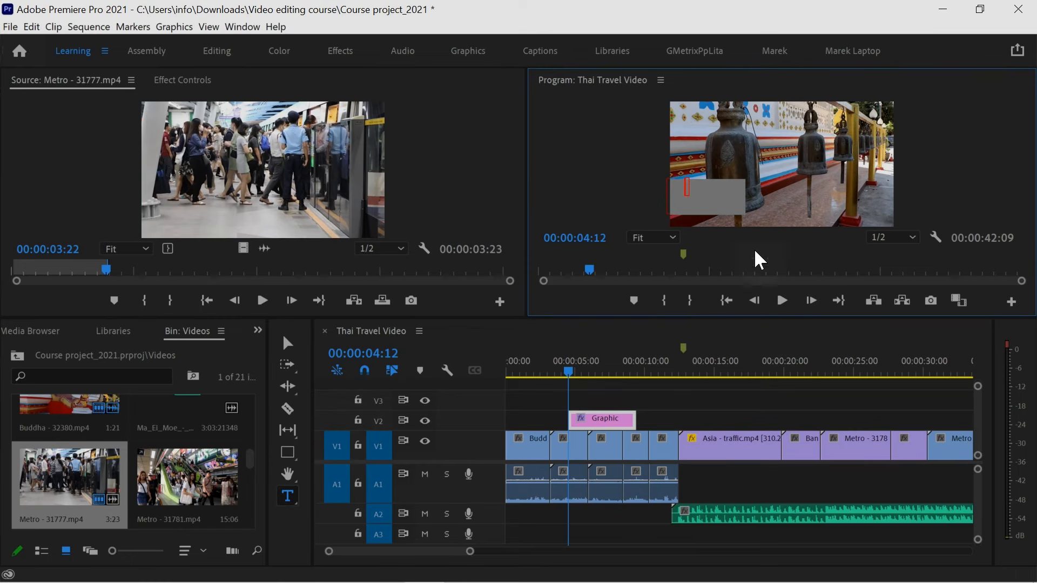
text(Bangkok)
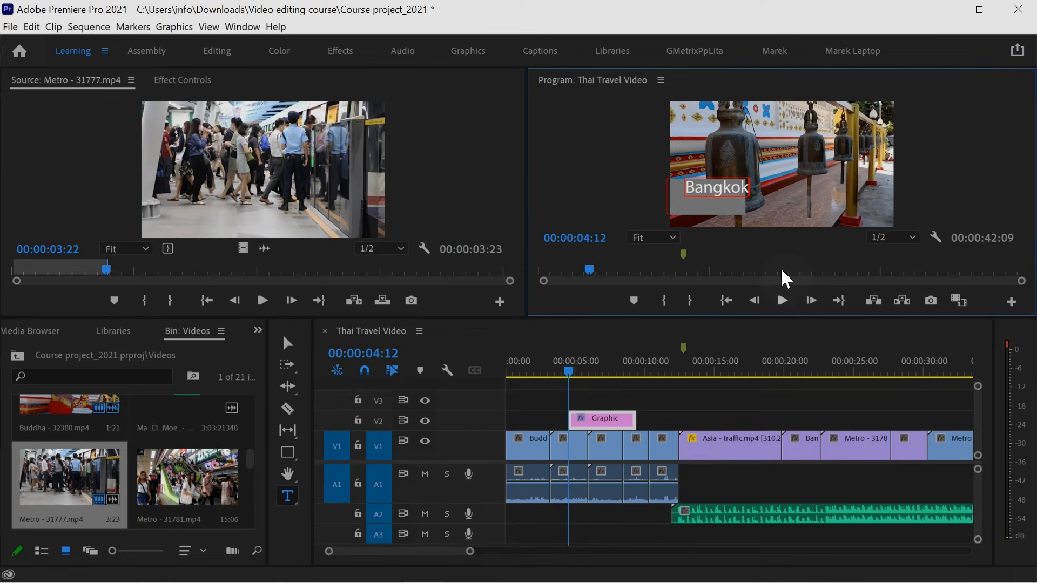
key(Return)
text(Thailanad)
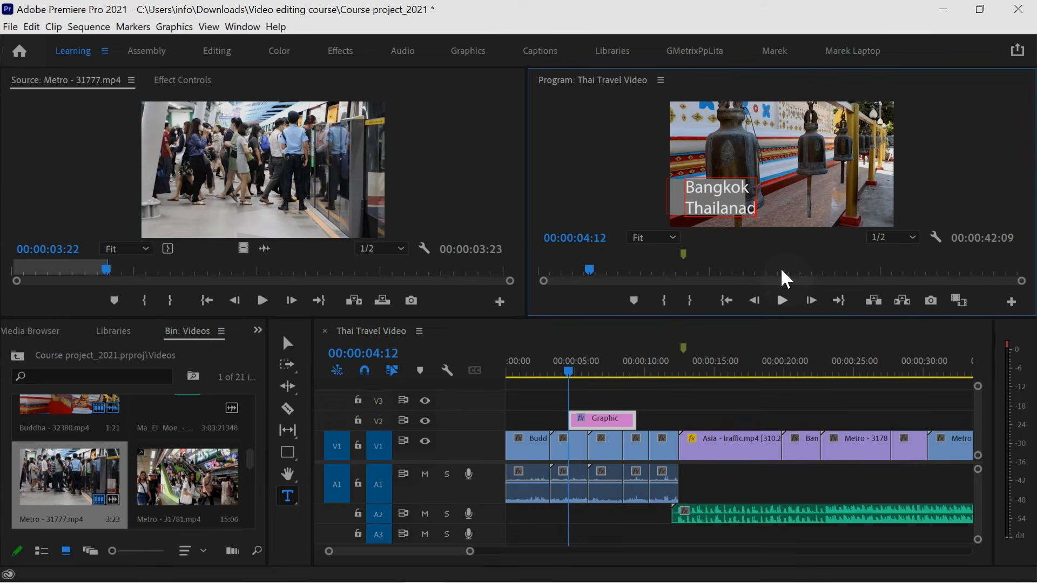
key(BackSpace)
key(BackSpace)
text(d)
Step: Move the Bangkok Thailand text slightly with the Selection tool so it sits within the rectangle
click(290, 343)
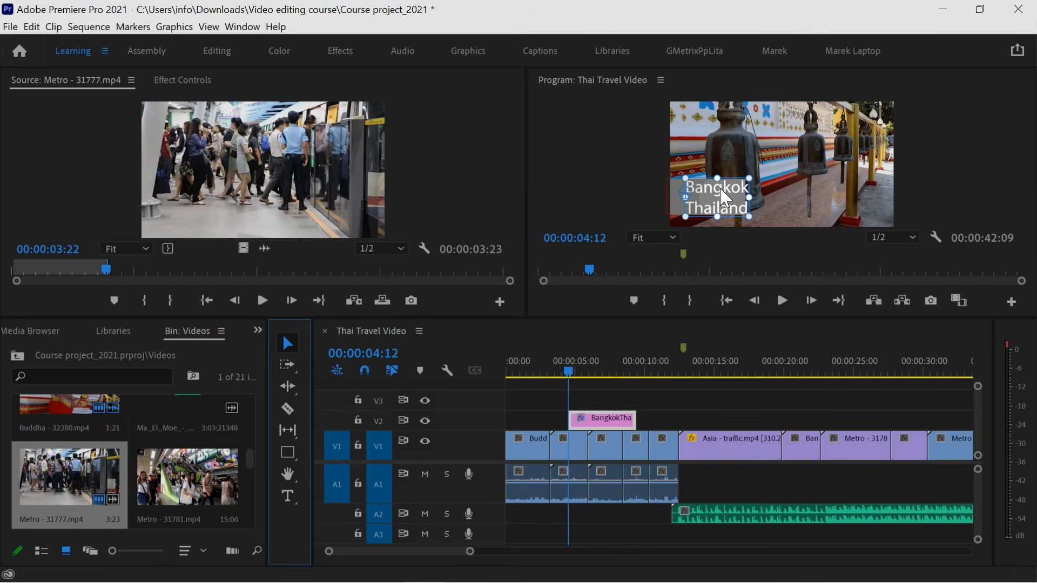
click(732, 179)
drag(732, 178, 713, 190)
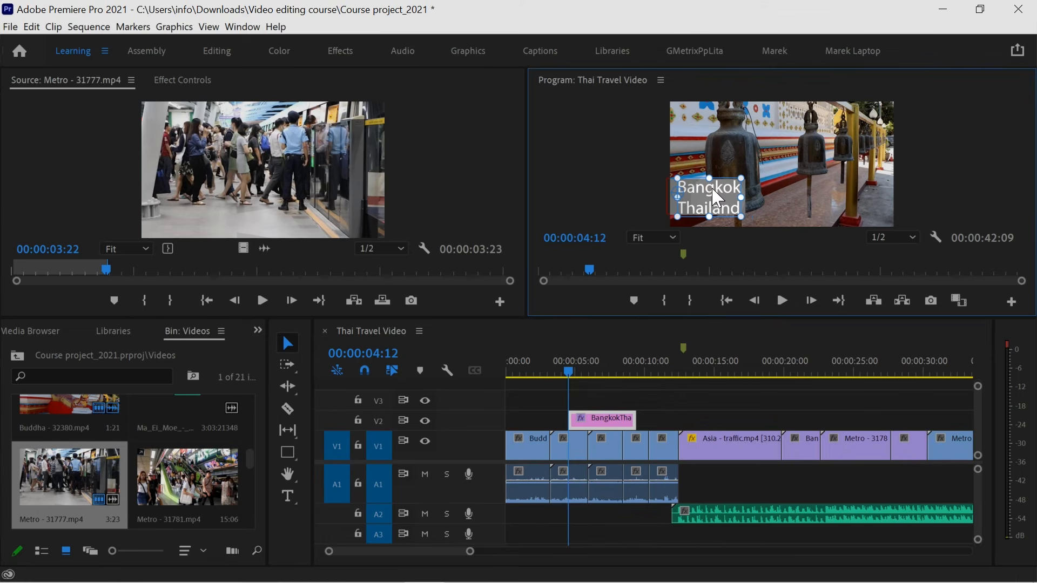
Step: Switch the grouped shape tool from Rectangle back to Pen, and view the Type tool's and Pen tool's variants
drag(287, 452, 362, 485)
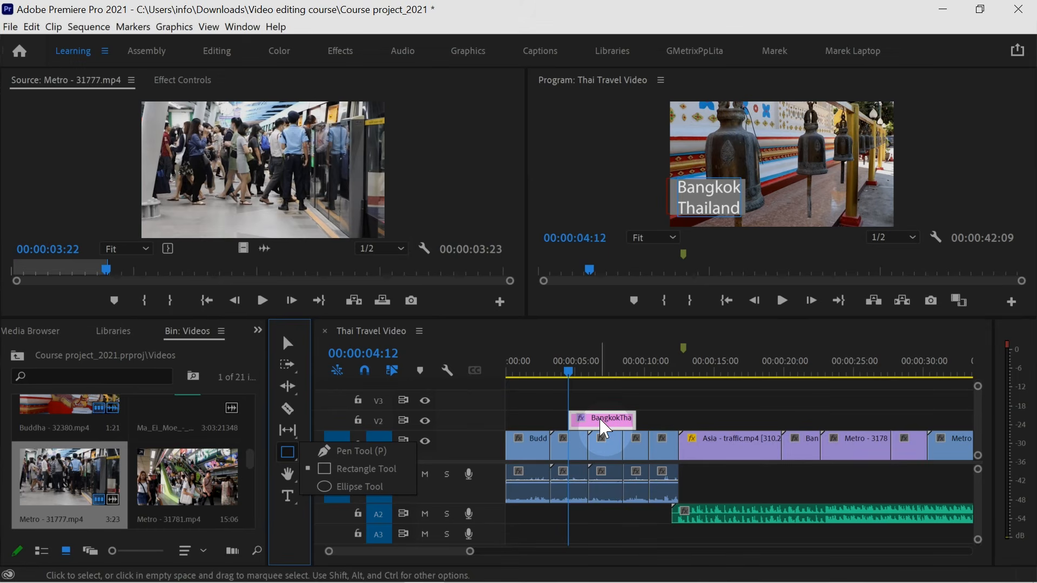
click(347, 452)
click(290, 494)
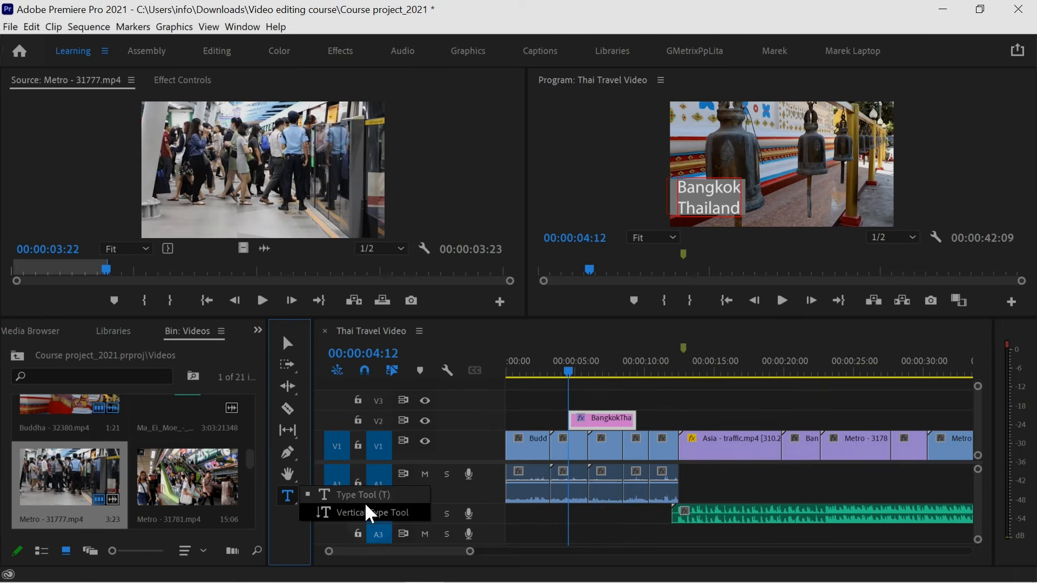
click(294, 451)
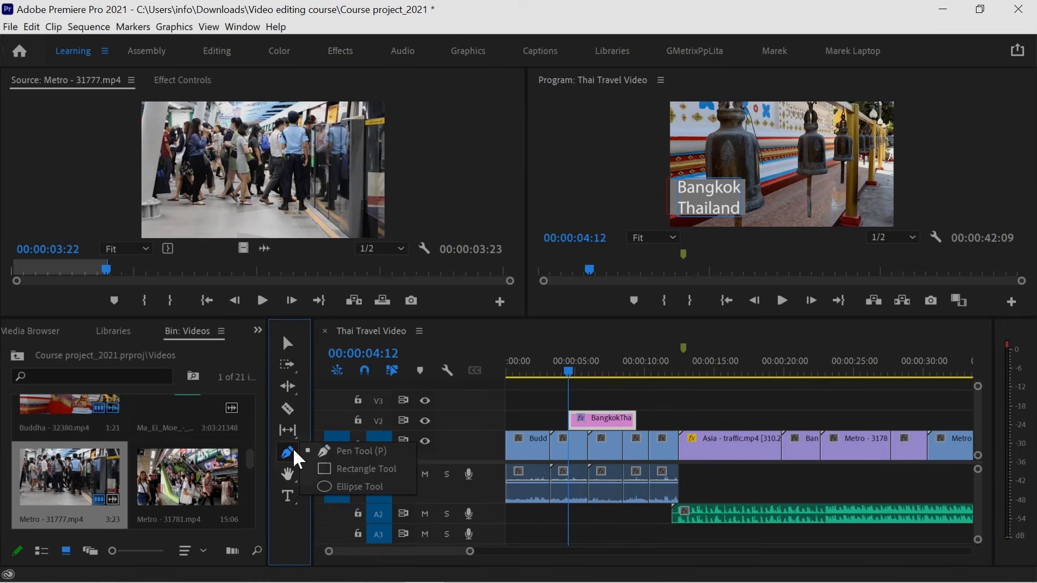
Step: Reactivate the Selection tool and set the rectangle shape's fill to white (FFFFFF) in the graphic's effect settings
click(288, 343)
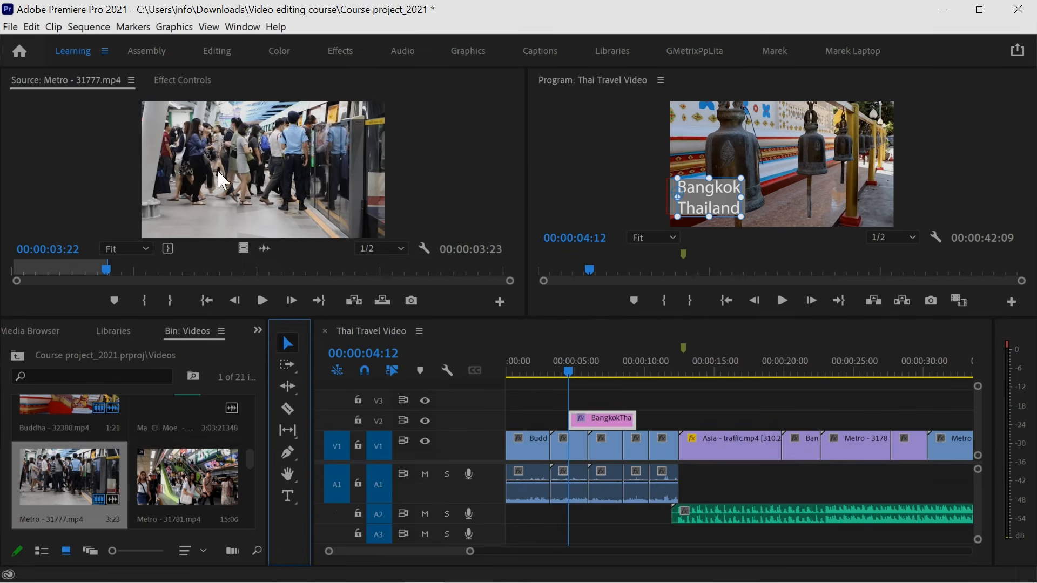
click(177, 82)
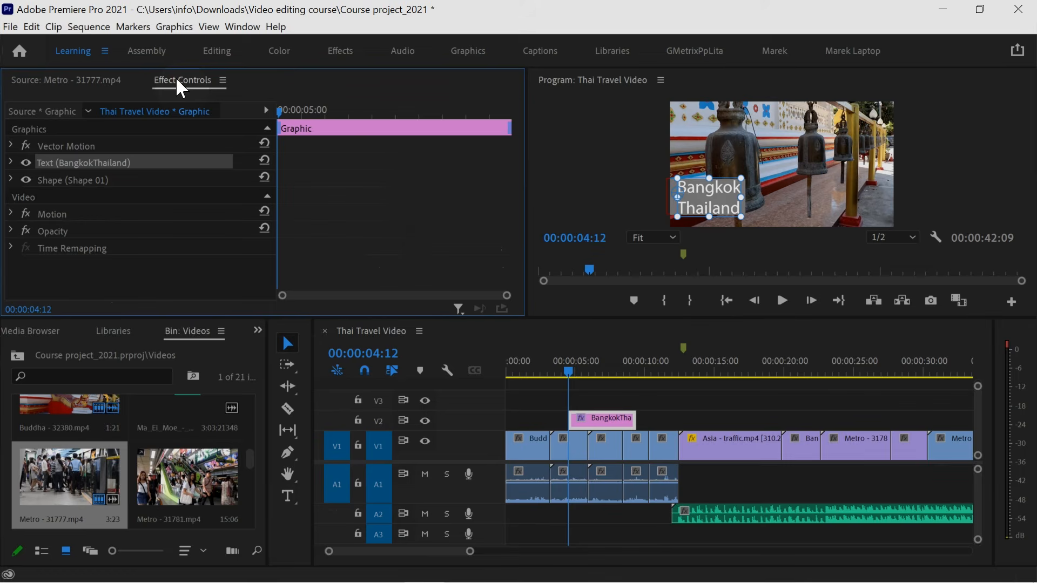
click(58, 181)
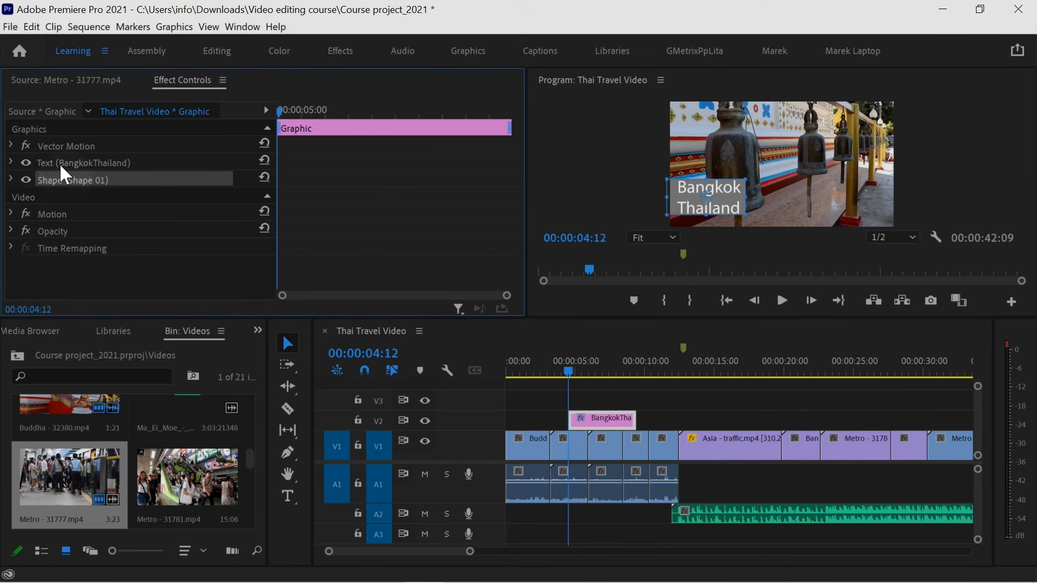
click(61, 164)
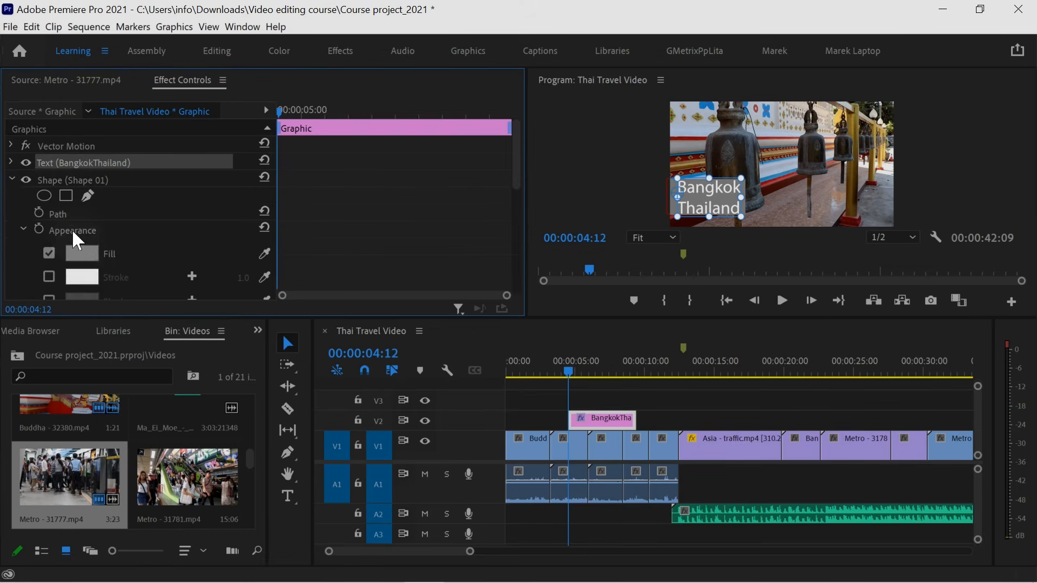
click(83, 254)
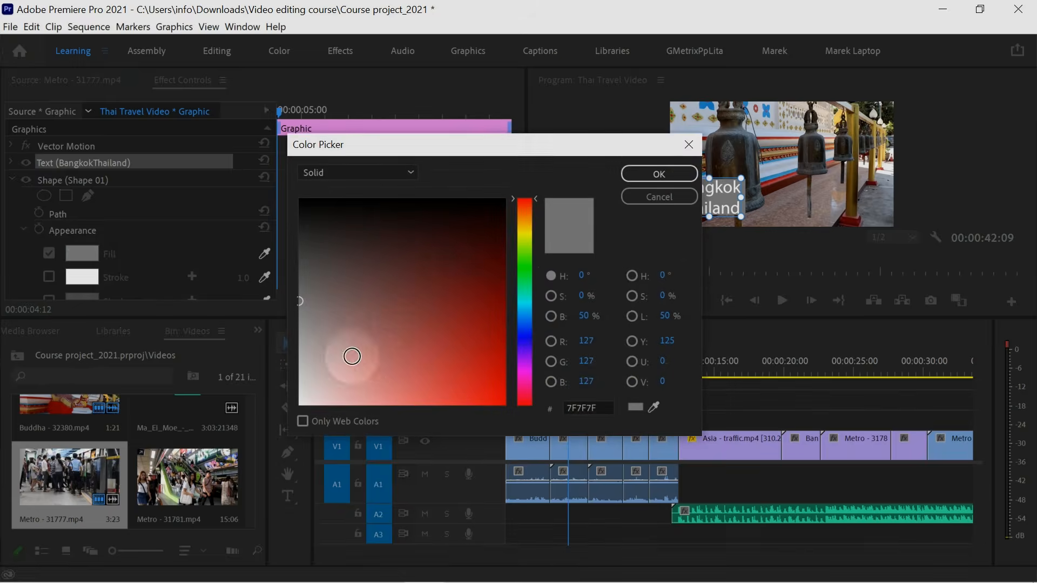
mouse_move(347, 352)
mouse_down()
mouse_move(308, 377)
mouse_move(298, 406)
mouse_up()
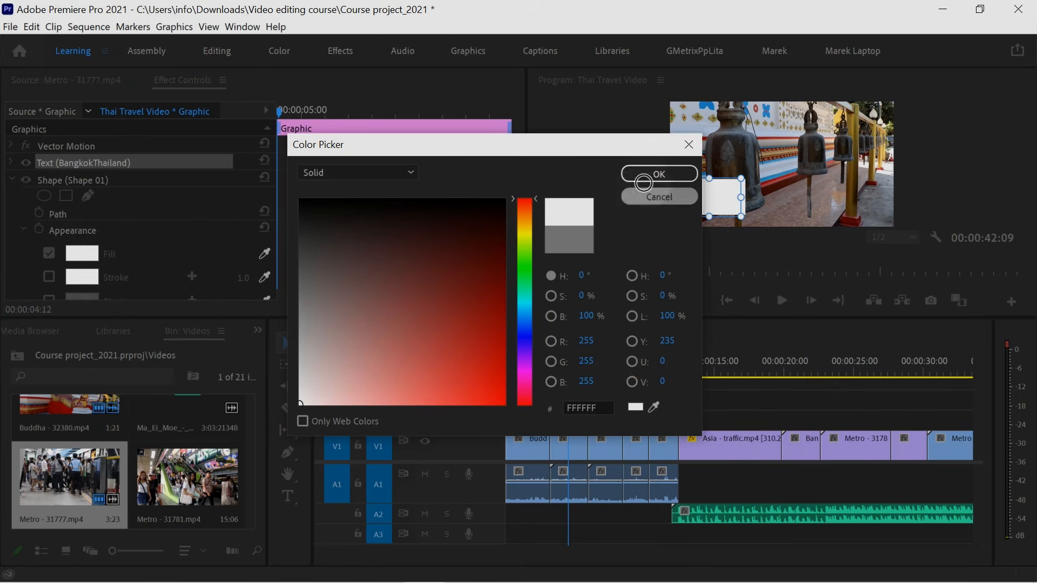
click(659, 174)
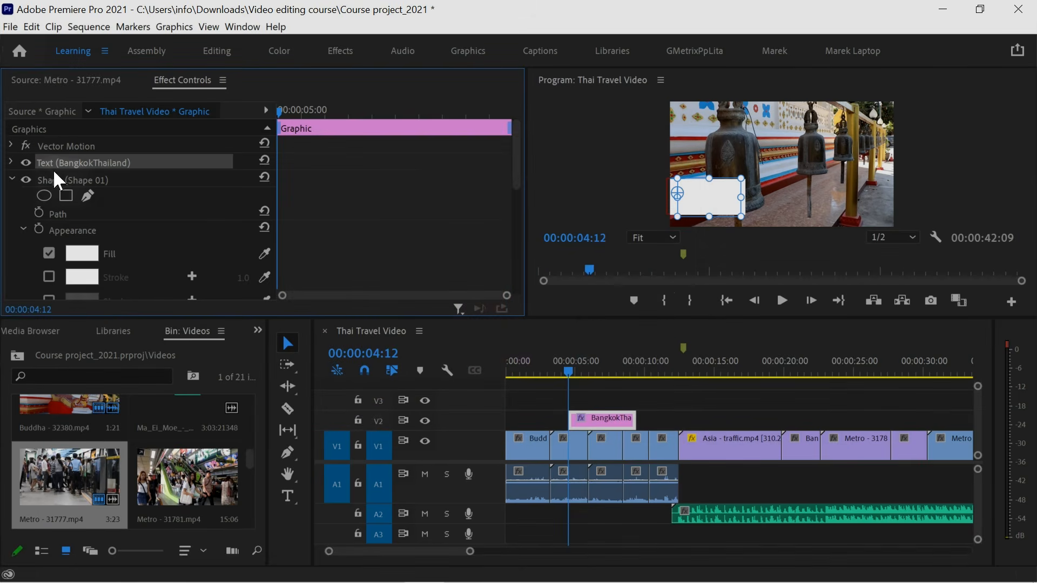
Step: Set the Bangkok Thailand text's fill colour to black (000000)
click(11, 177)
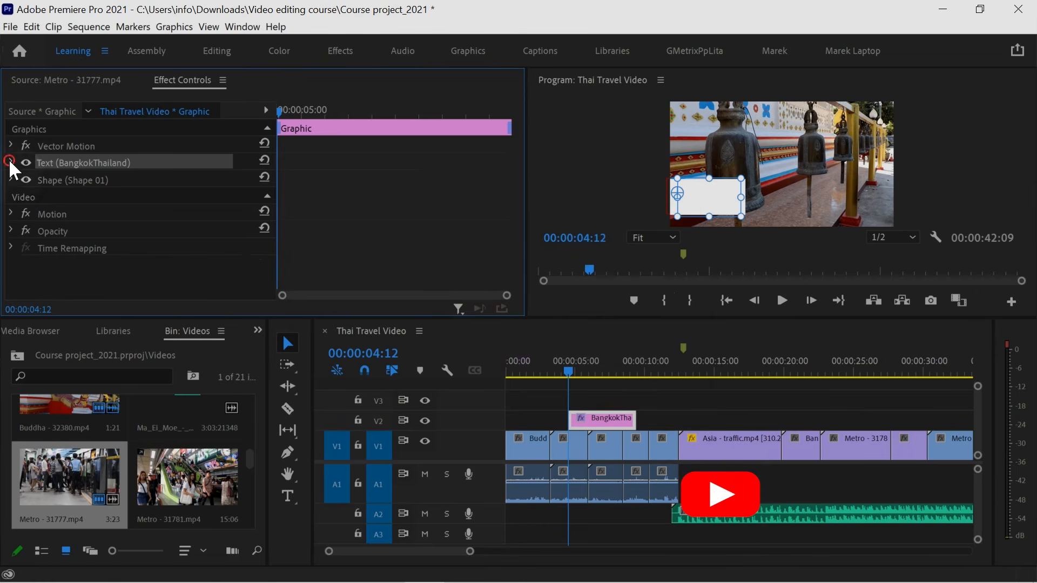
click(10, 162)
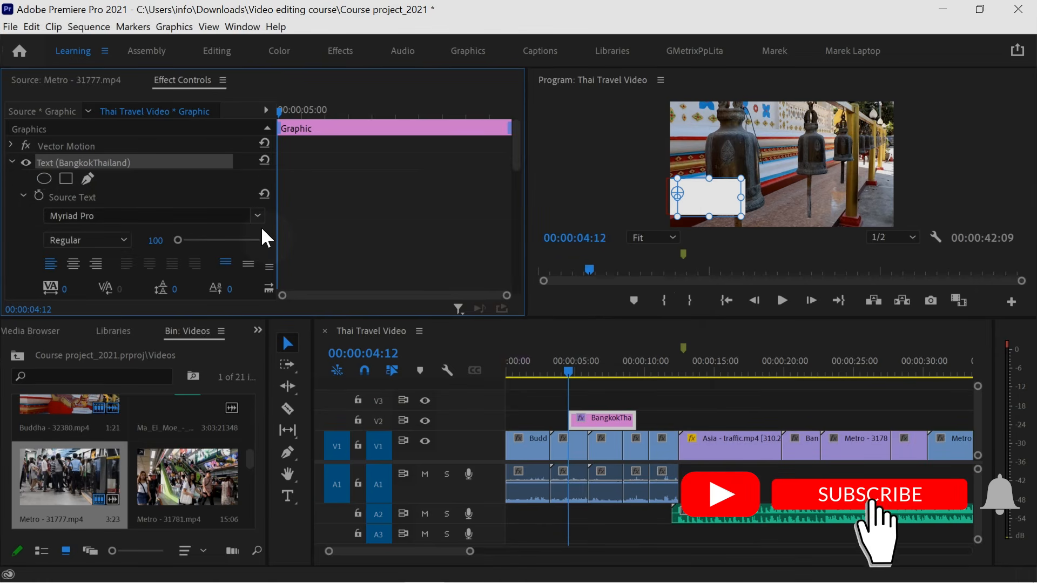
scroll(27, 240, down, 8)
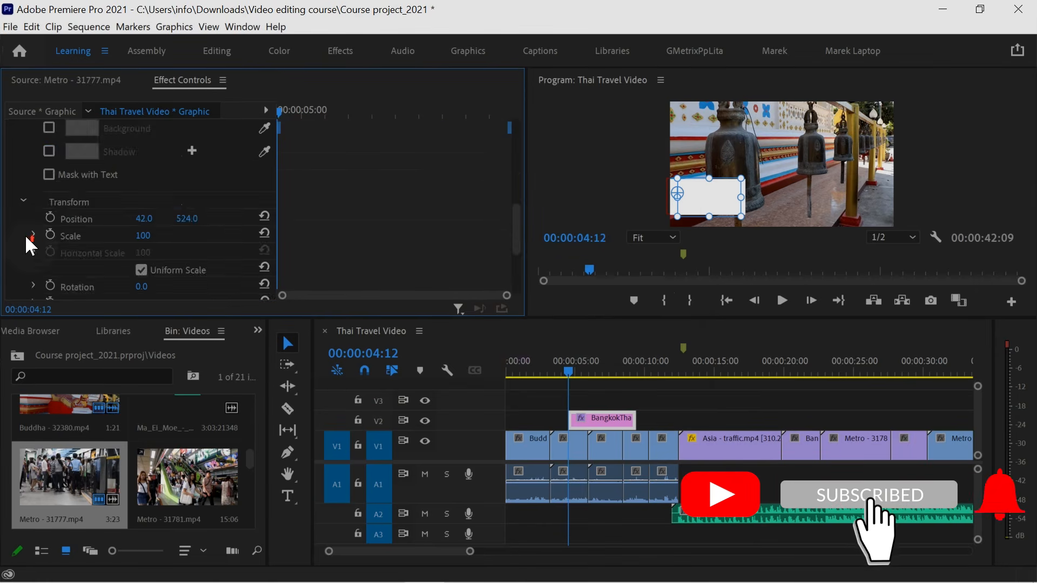
scroll(27, 240, up, 5)
click(82, 259)
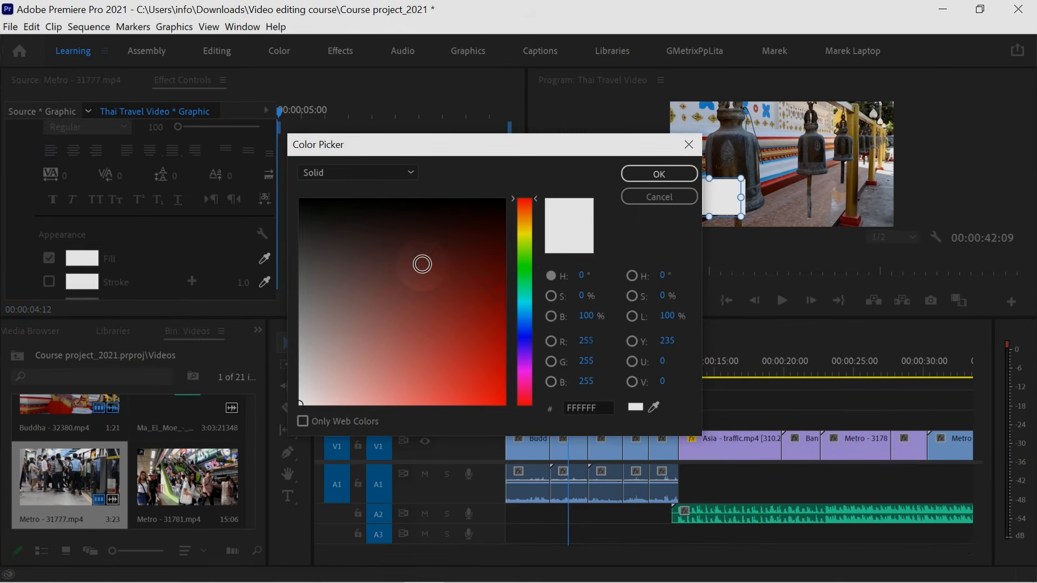
drag(376, 228, 490, 196)
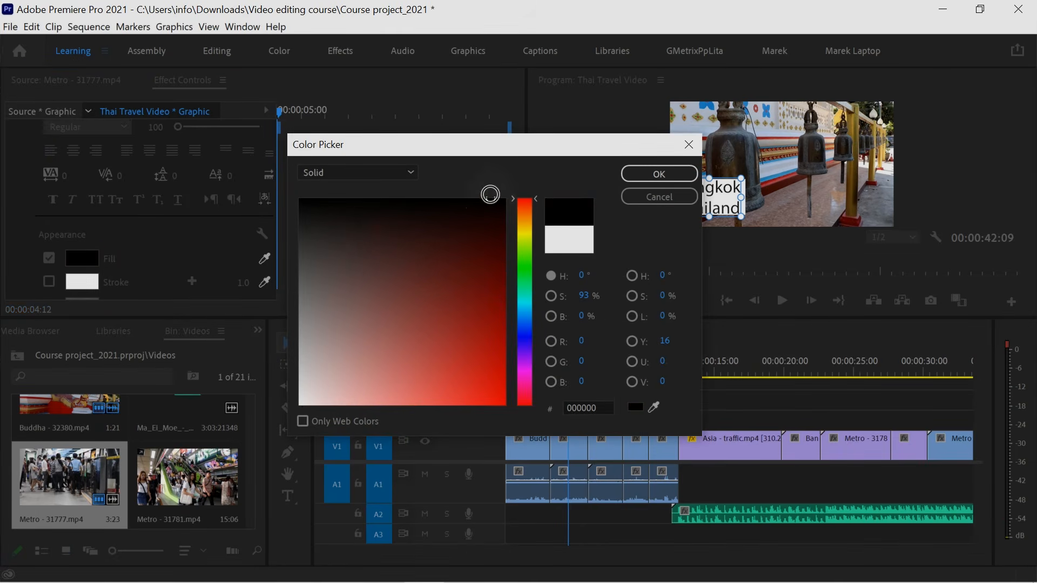
click(651, 175)
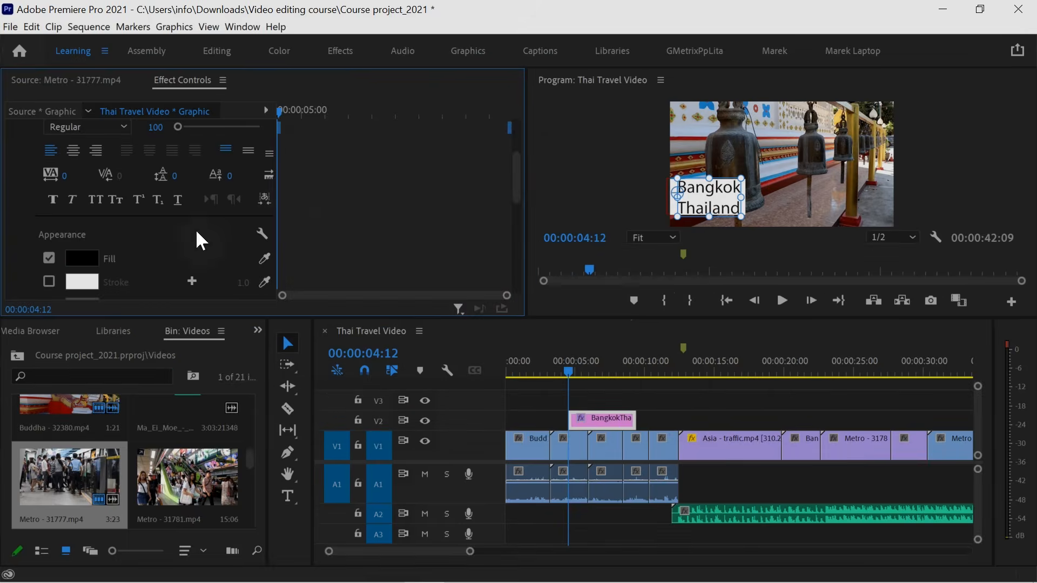
Step: Reduce the font size of the Bangkok Thailand text to 80
scroll(180, 242, up, 3)
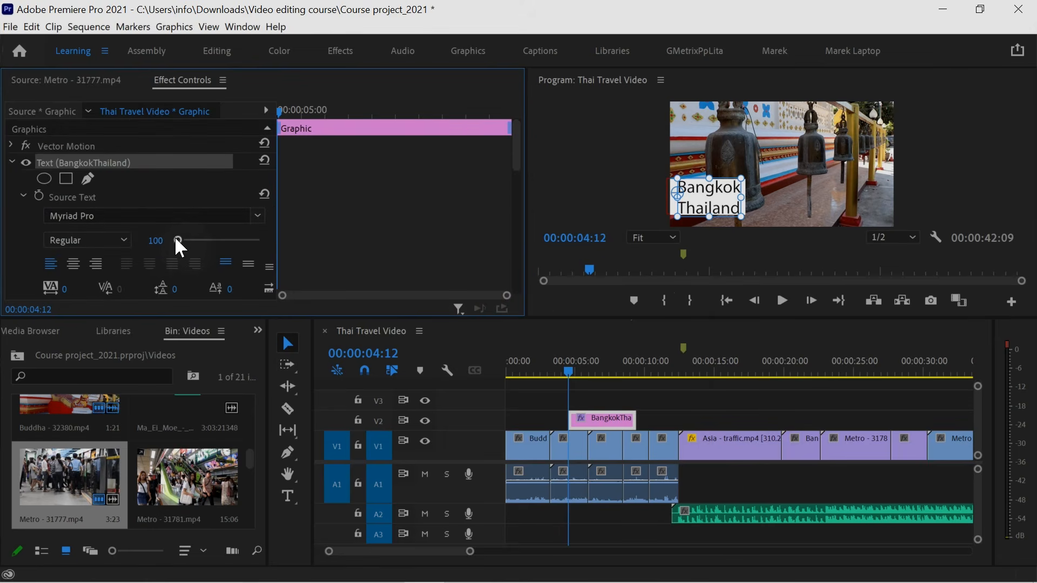
click(154, 240)
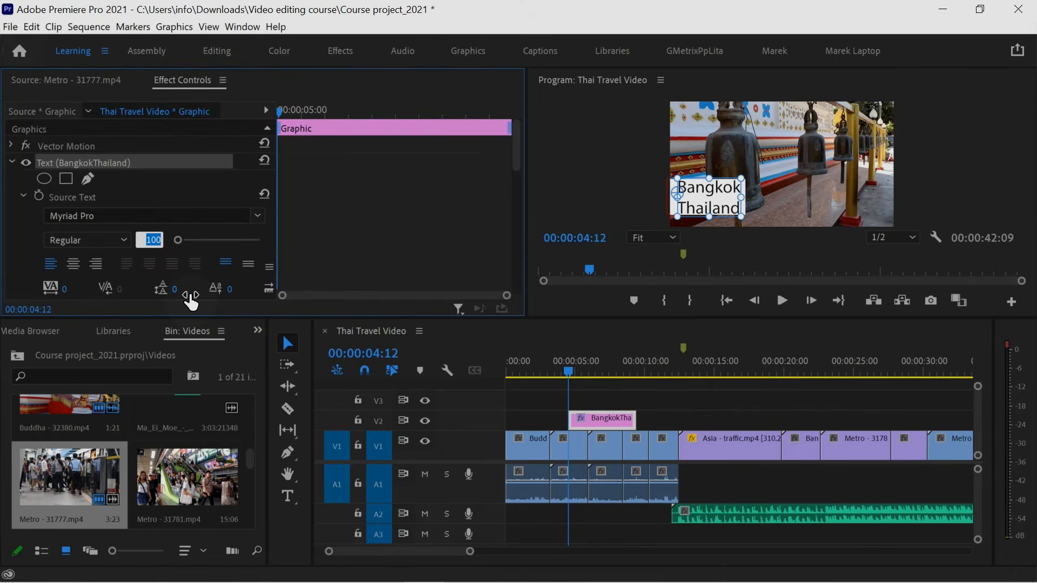
key(Down)
key(Down)
key(Down)
key(Down)
key(Down)
key(Down)
key(Down)
key(Down)
key(Down)
key(Down)
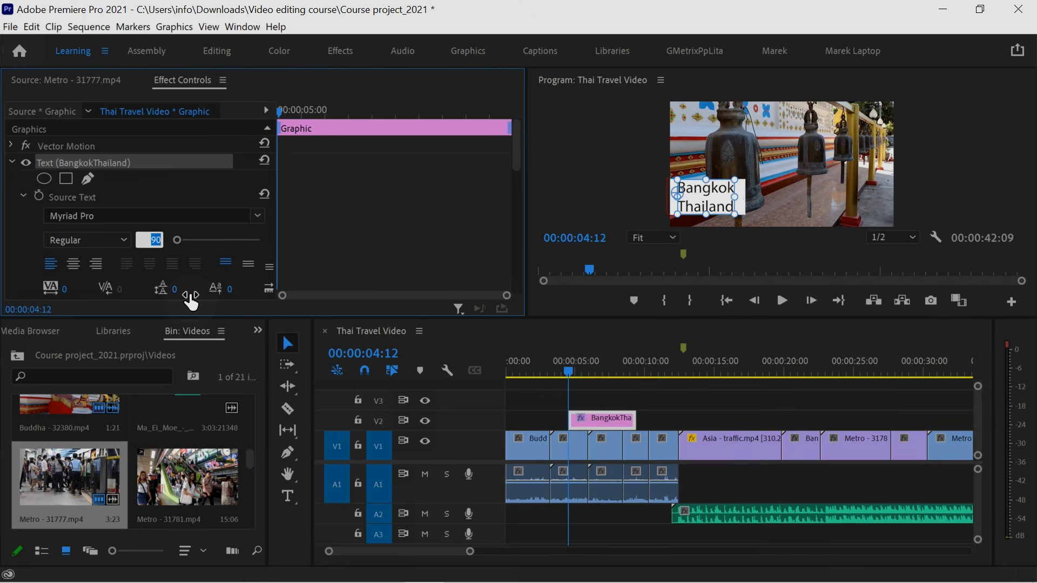
key(Down)
key(Down)
key(Down)
key(Down)
key(Down)
key(Down)
key(Down)
key(Down)
key(Down)
key(Down)
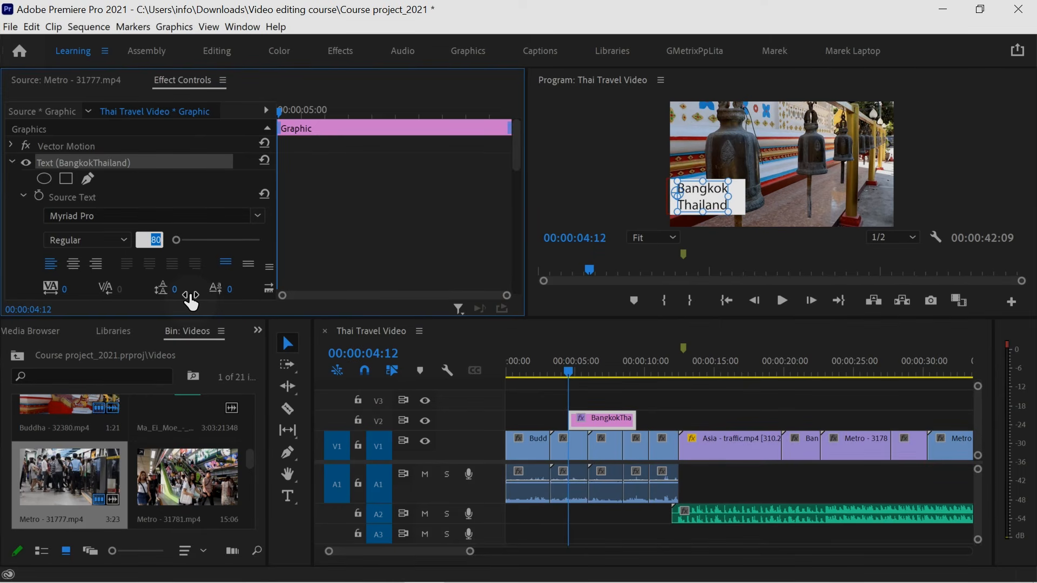
key(Return)
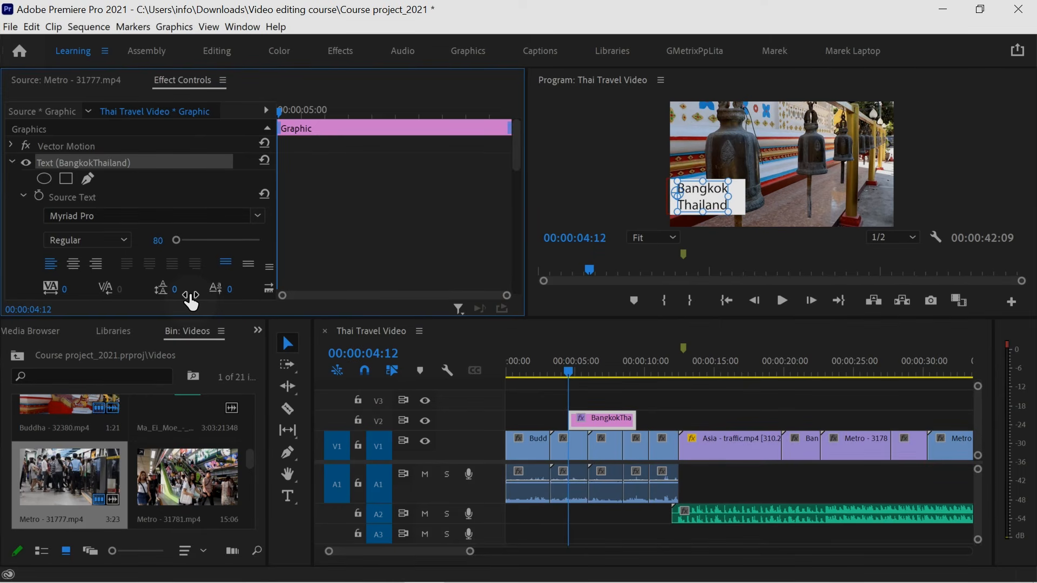
Step: Set only the word "Thailand" to the Semibold font style, and return to the Selection tool
double_click(711, 204)
click(713, 200)
double_click(713, 200)
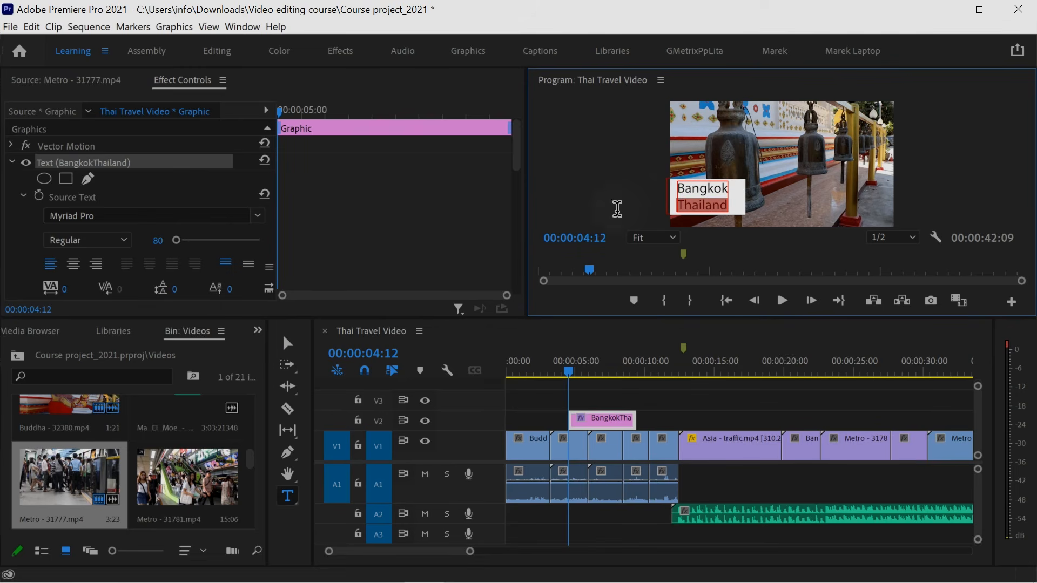
click(118, 240)
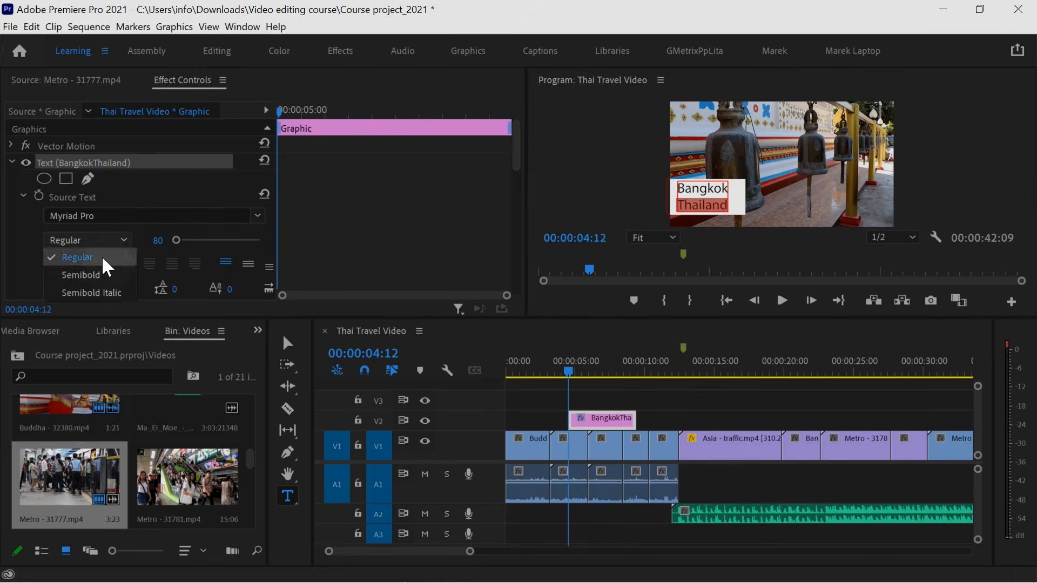
click(92, 270)
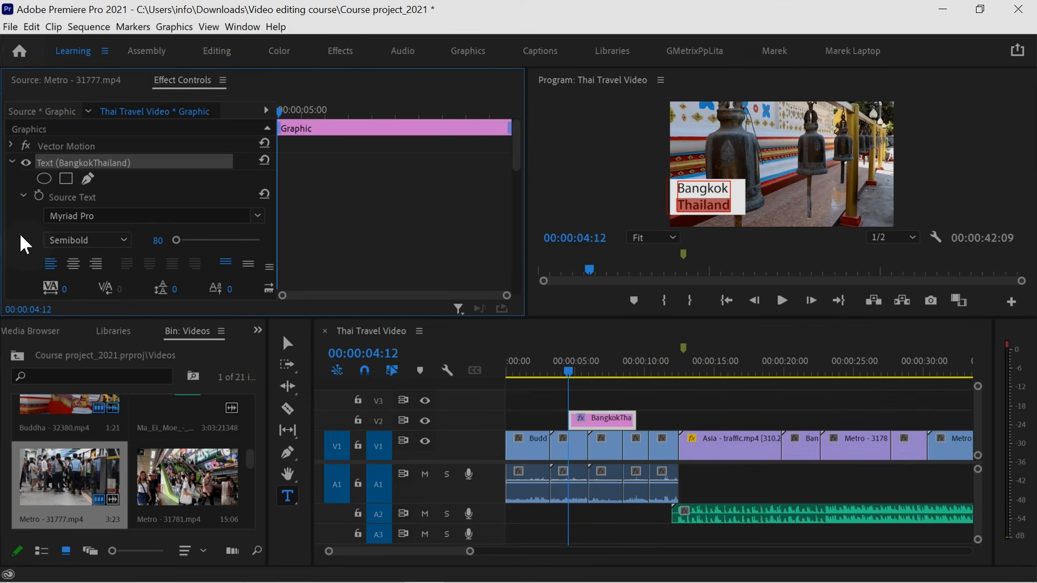
click(288, 344)
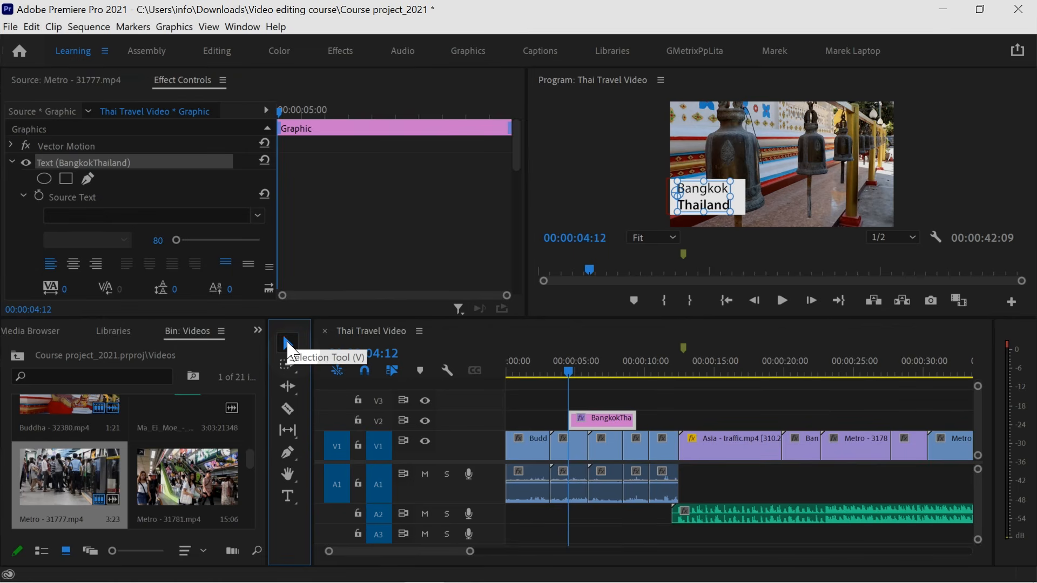
Step: Activate the Hand tool and pan the timeline to the end of the sequence and back to its start
click(289, 475)
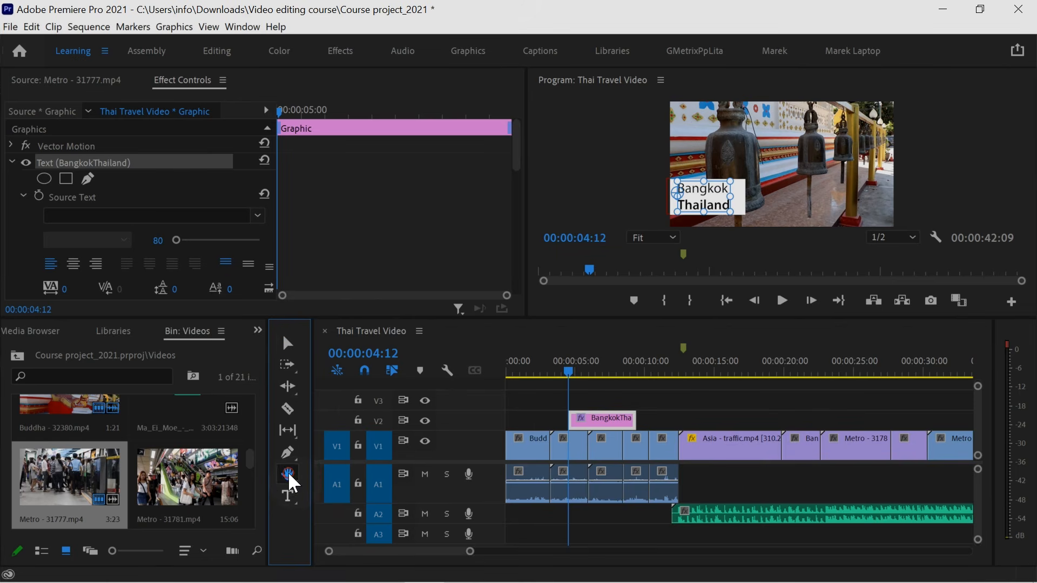
drag(837, 447, 613, 452)
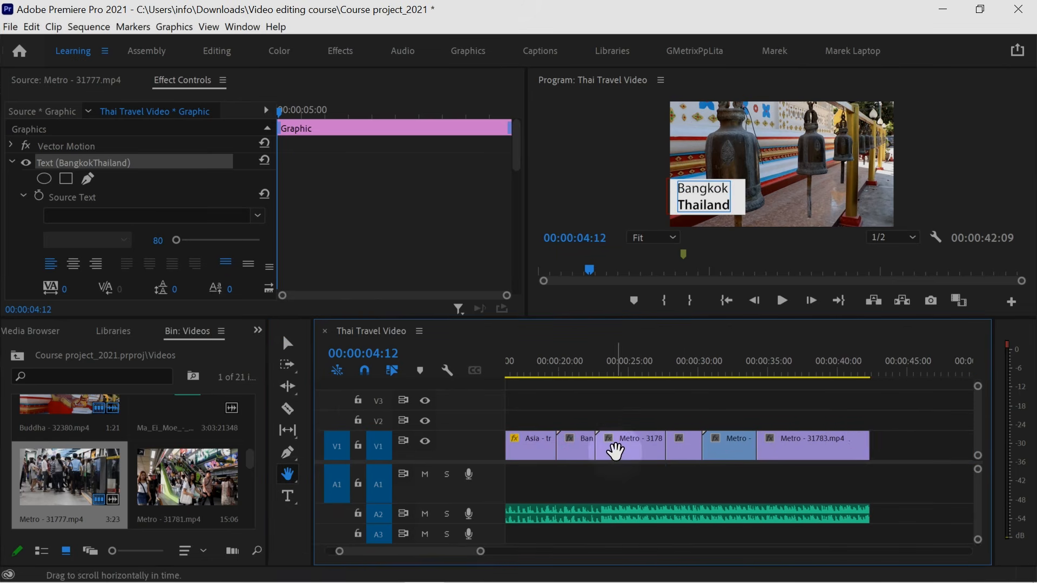
mouse_move(868, 433)
mouse_down()
mouse_move(602, 423)
mouse_move(881, 443)
mouse_up()
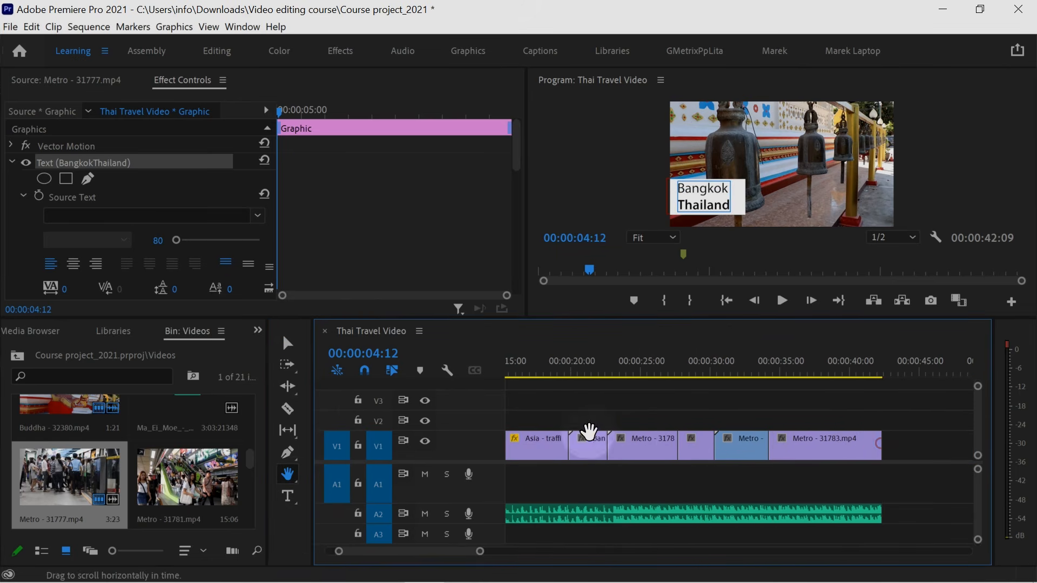
drag(562, 410, 832, 431)
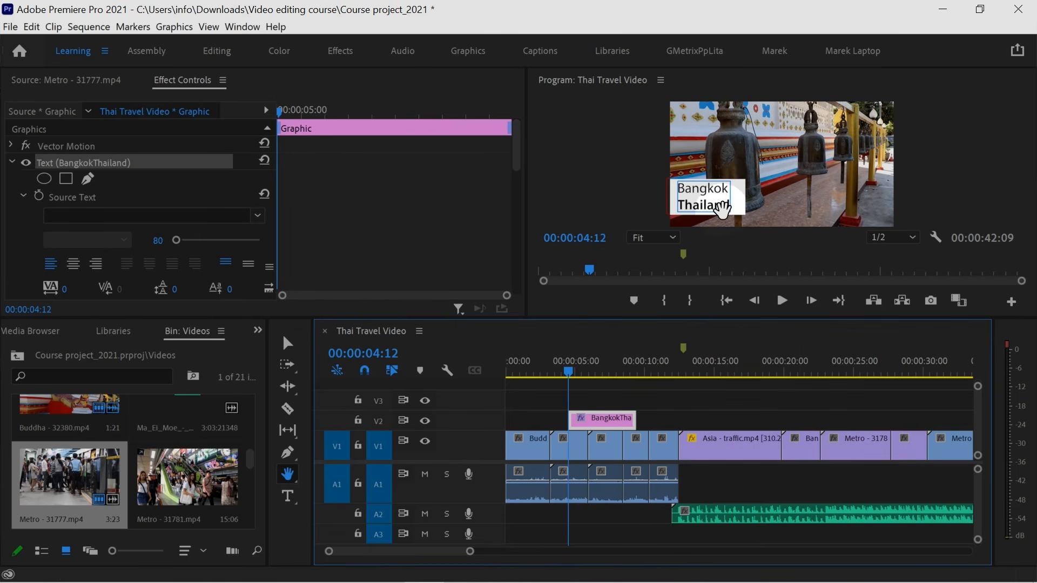
Step: Pan the Program monitor with the Hand tool to the Bangkok Thailand title at 200% and again at 150% magnification
click(671, 237)
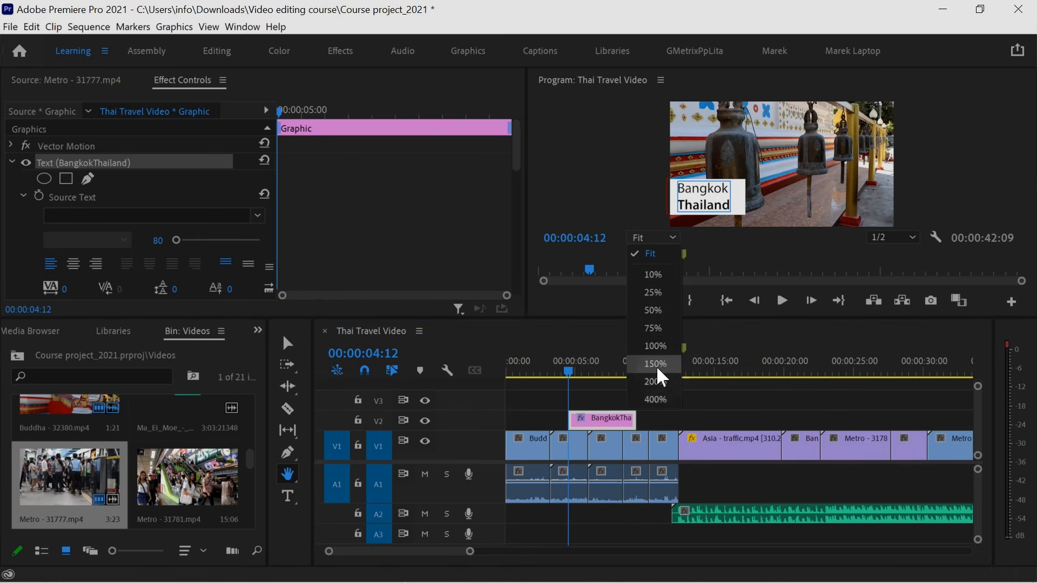
click(656, 381)
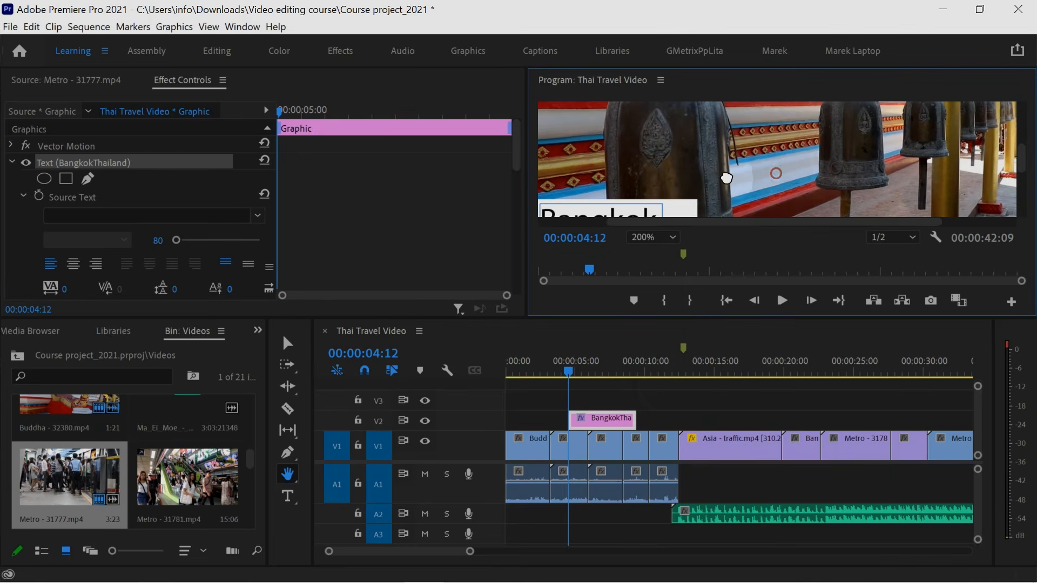
drag(727, 178, 775, 129)
click(670, 237)
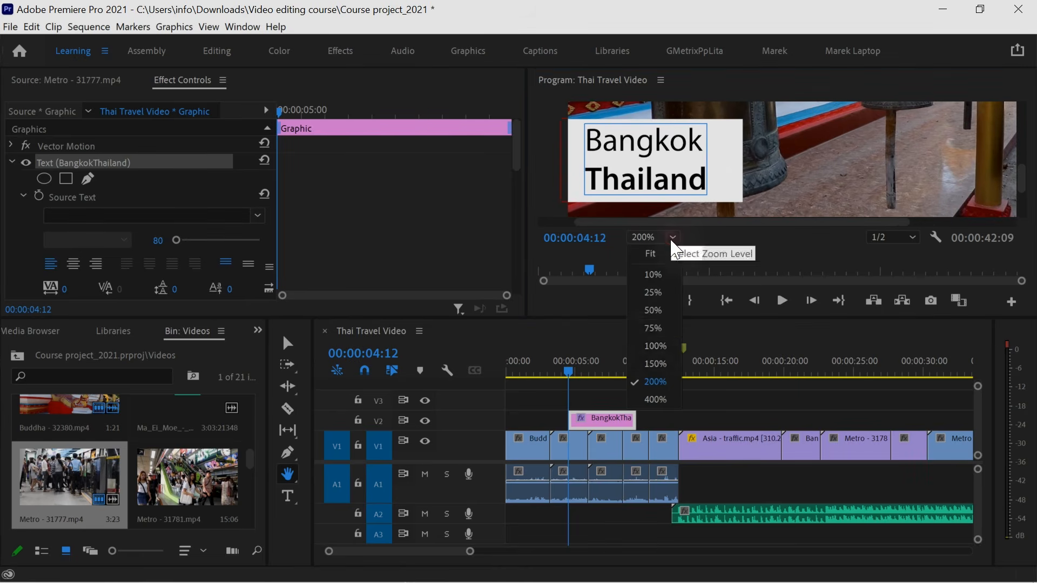
click(654, 362)
drag(765, 164, 754, 111)
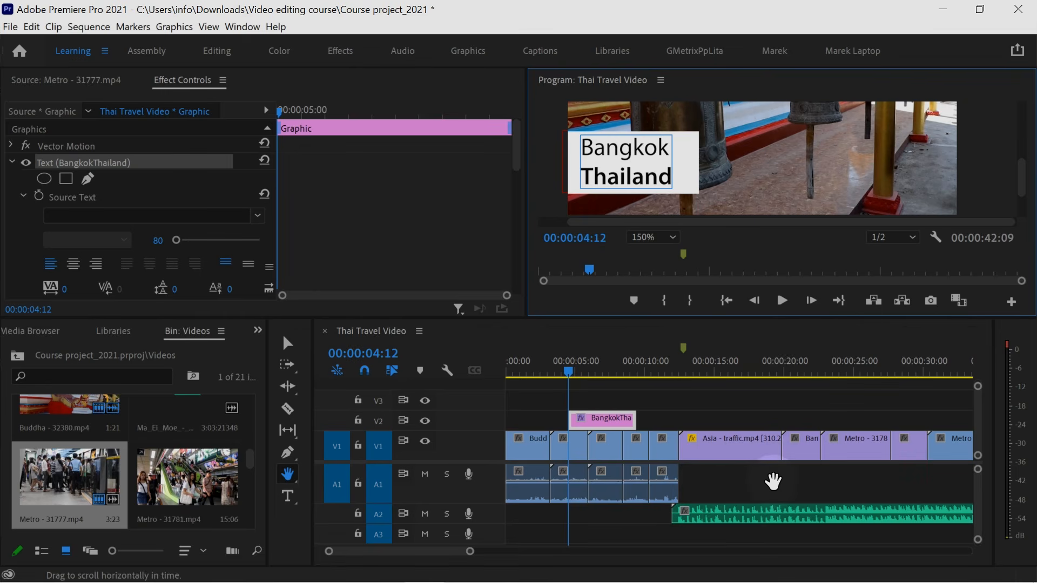
Step: Pan the timeline with the Hand tool to the later clips and back to the sequence start
drag(813, 481, 655, 456)
drag(800, 472, 865, 486)
drag(617, 463, 727, 479)
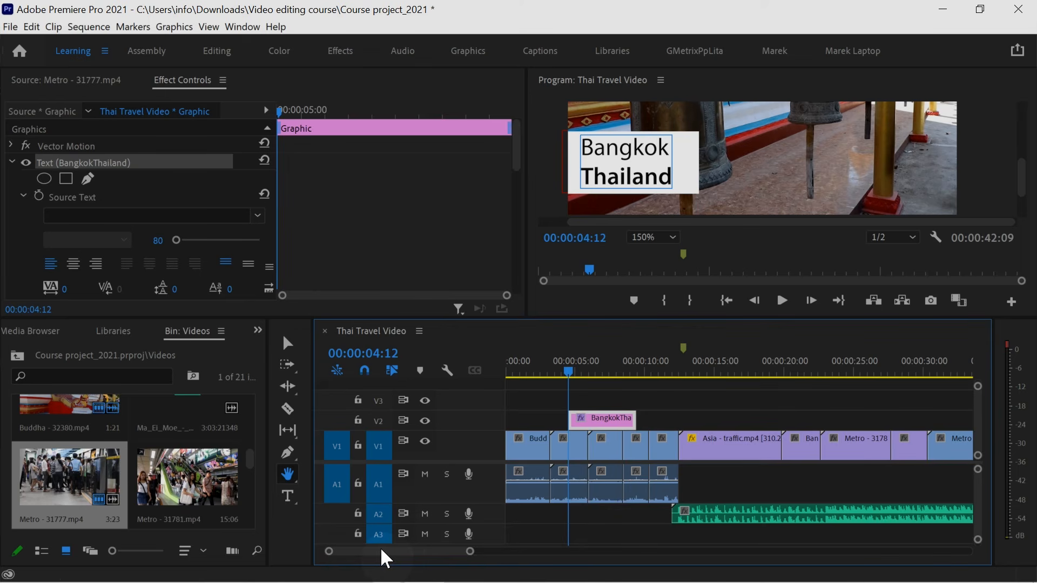
Step: Activate the Zoom tool and magnify the timeline around the start of the Bangkok Thailand title clip, first by area and again by level
click(290, 470)
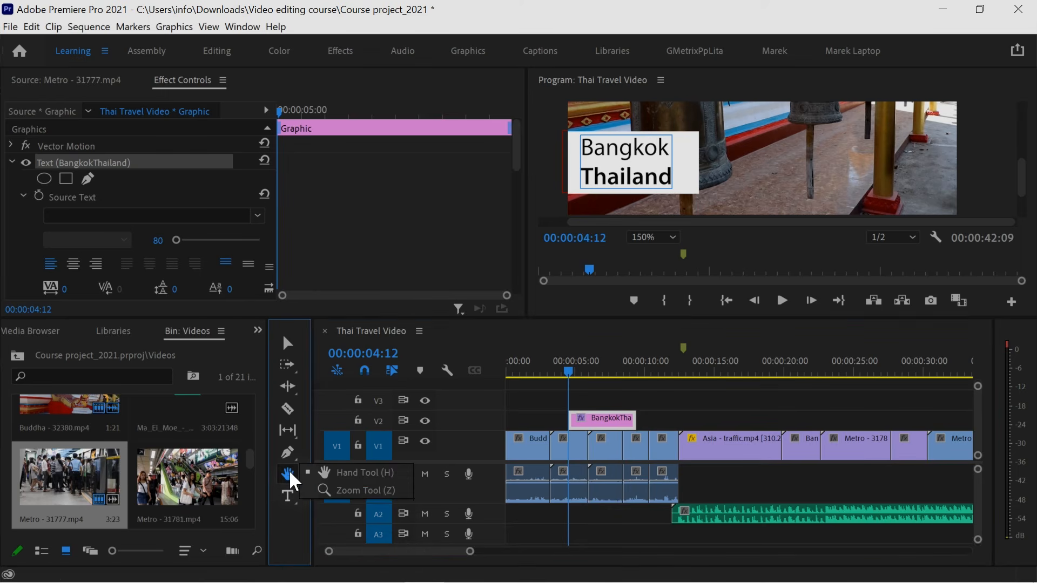
click(361, 489)
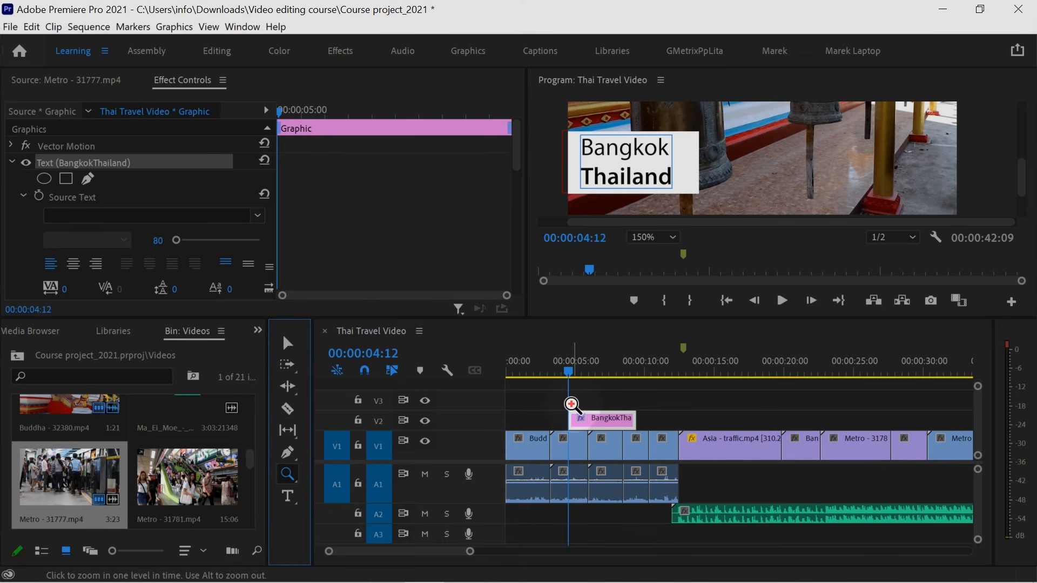
drag(543, 399, 598, 482)
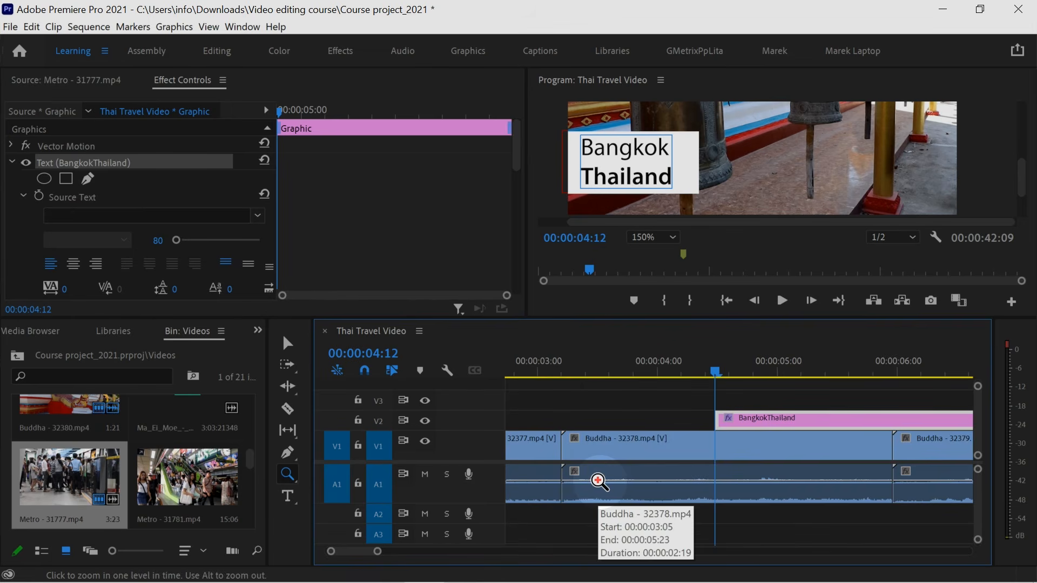
click(733, 158)
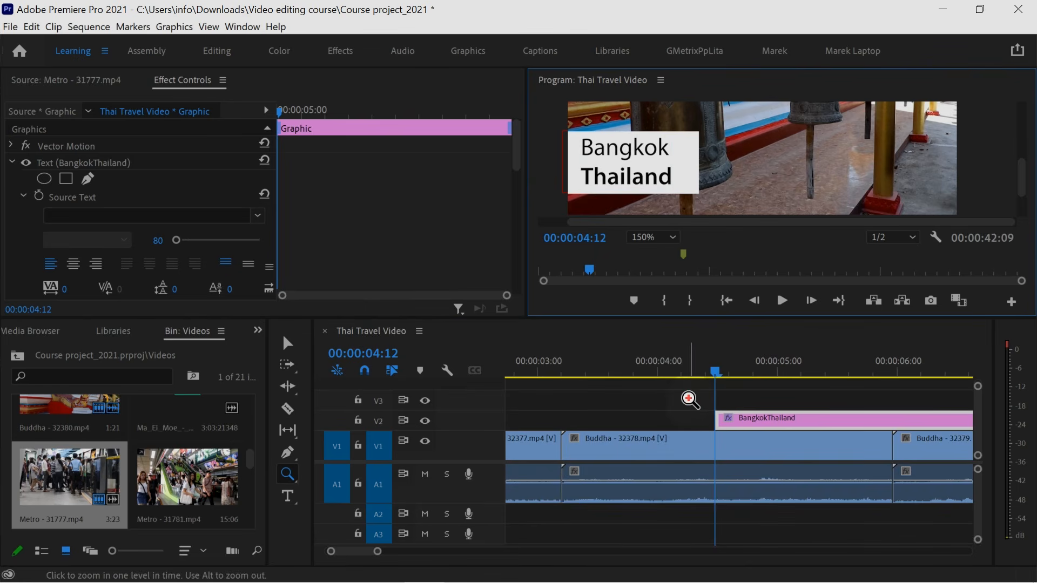
click(658, 413)
click(659, 413)
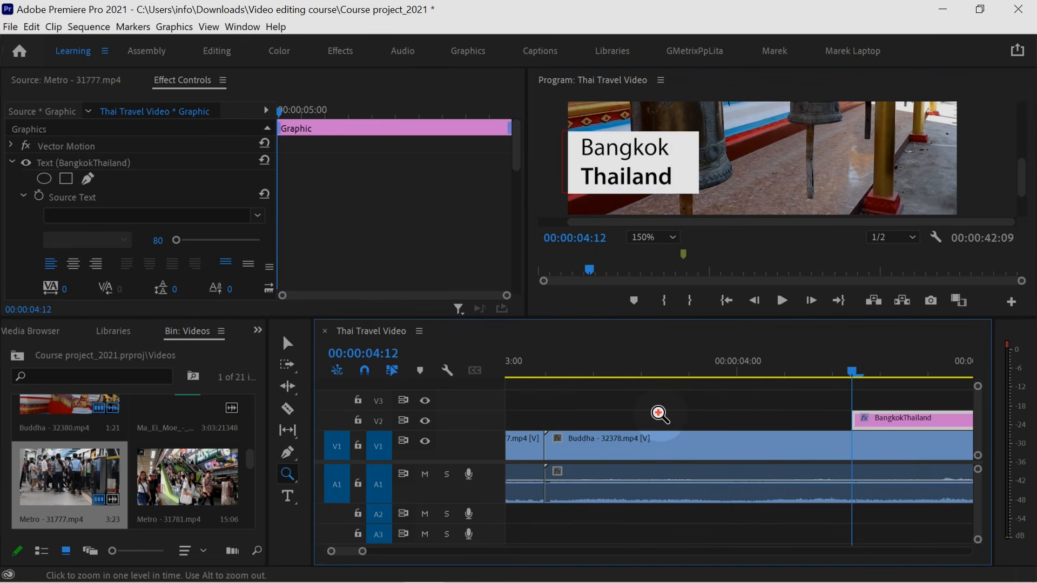